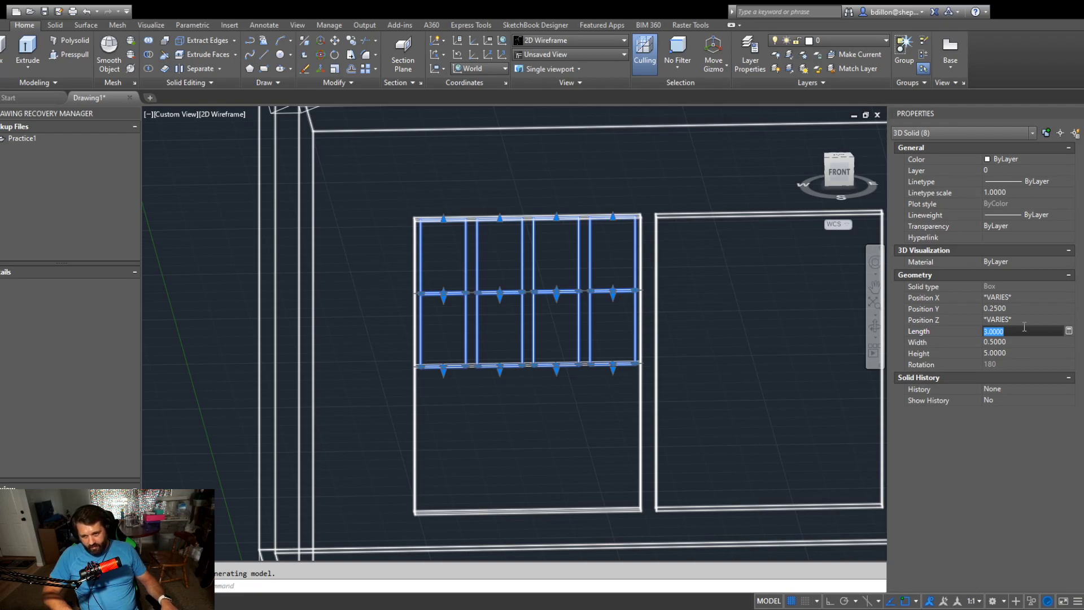
# Set the length of the eight selected window pane boxes to 3.5.
pyautogui.write('5')
pyautogui.press('Tab')
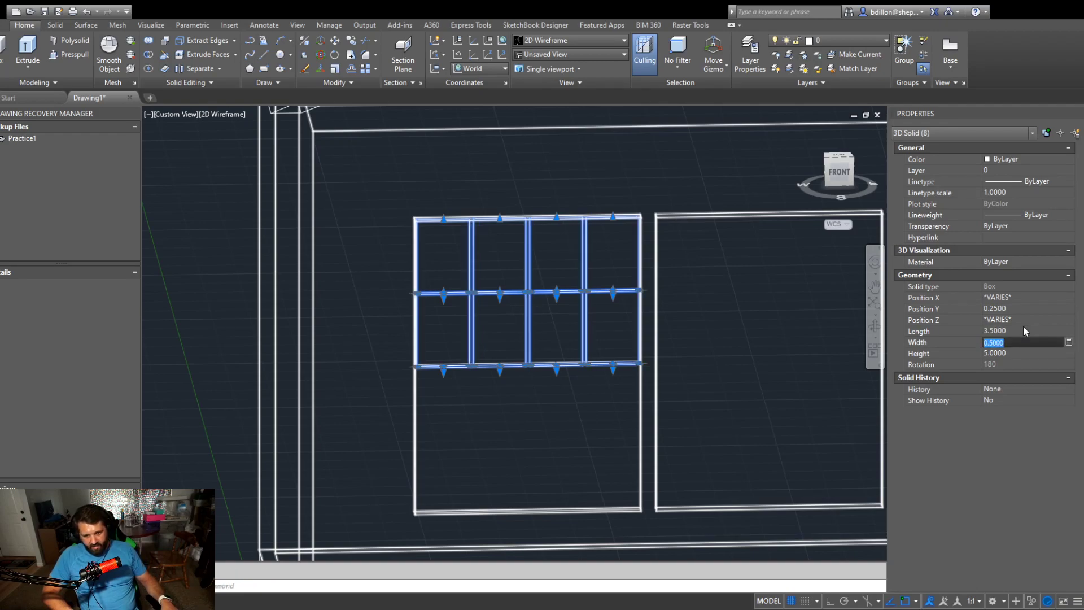
pyautogui.keyDown('shift'); pyautogui.moveTo(629, 327); pyautogui.dragTo(567, 420, button='middle'); pyautogui.keyUp('shift')
pyautogui.scroll(10, 458, 266)
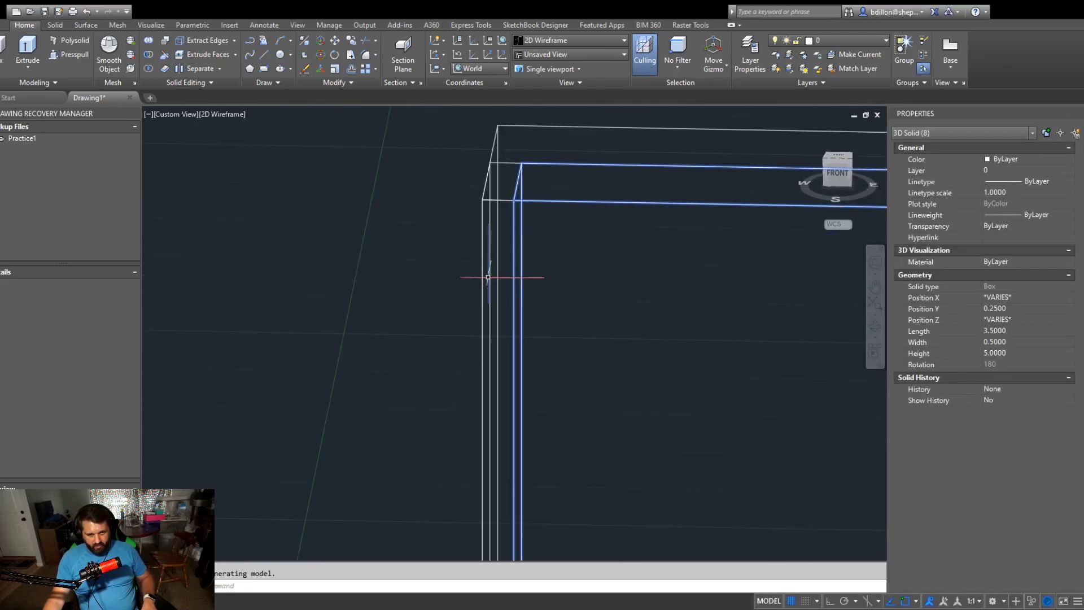
pyautogui.keyDown('shift'); pyautogui.moveTo(586, 358); pyautogui.dragTo(518, 290, button='middle'); pyautogui.keyUp('shift')
pyautogui.scroll(-5, 601, 326)
pyautogui.scroll(-6, 518, 290)
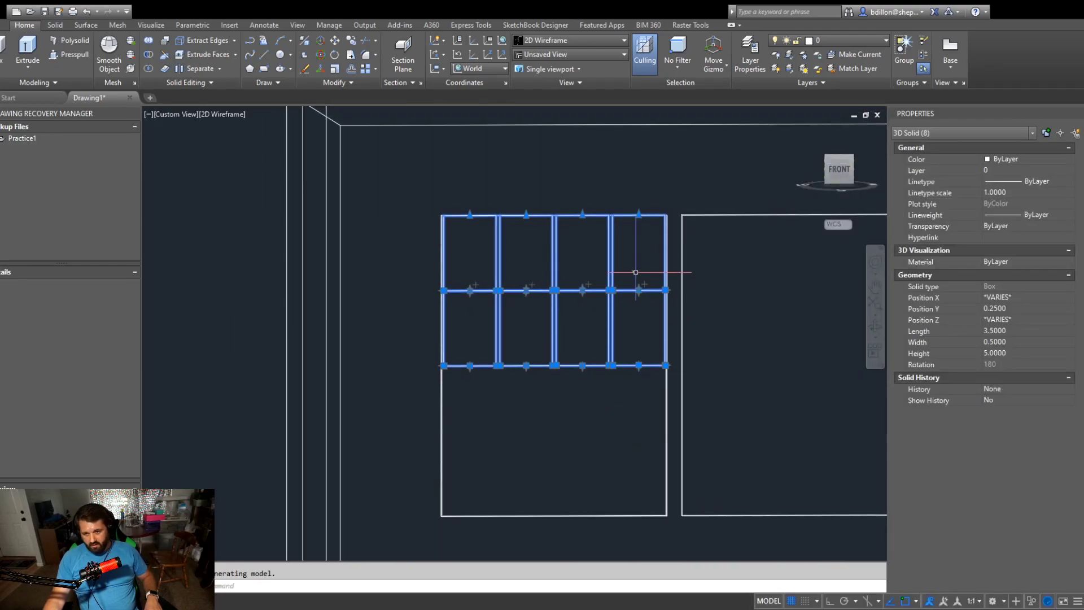
# Set the height of the eight window pane boxes to 4.75.
pyautogui.click(1039, 353)
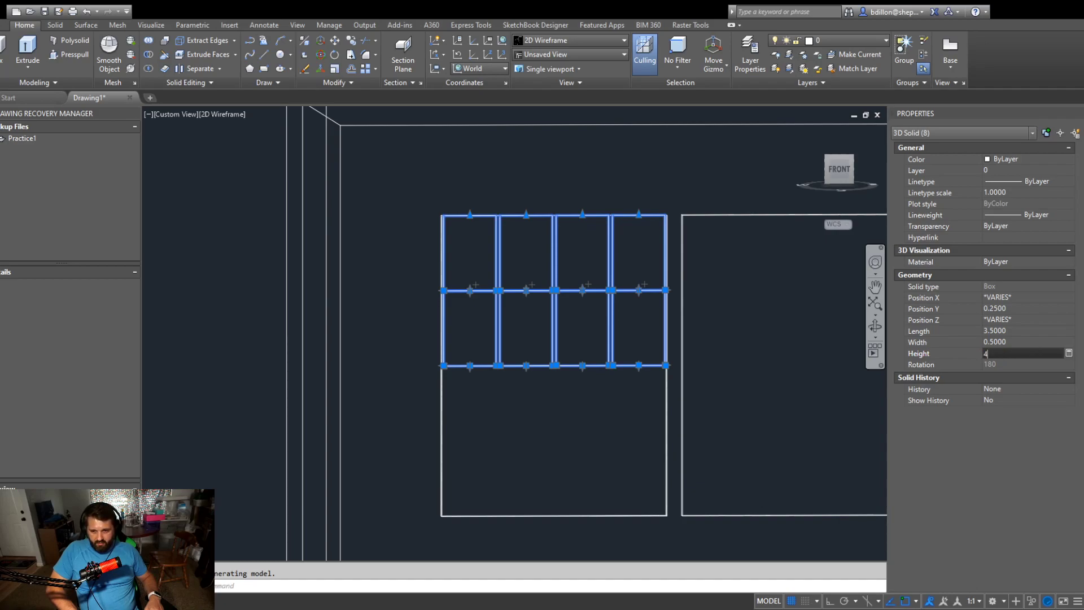
pyautogui.press('Return')
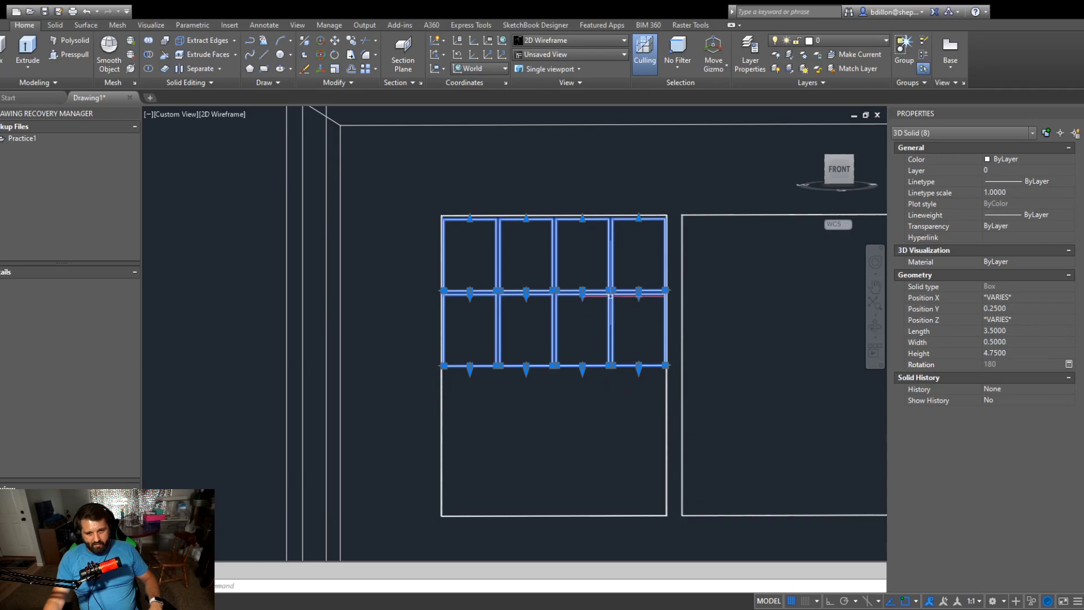
pyautogui.scroll(4, 616, 316)
pyautogui.keyDown('shift'); pyautogui.moveTo(581, 305); pyautogui.dragTo(610, 316, button='middle'); pyautogui.keyUp('shift')
pyautogui.scroll(-4, 607, 331)
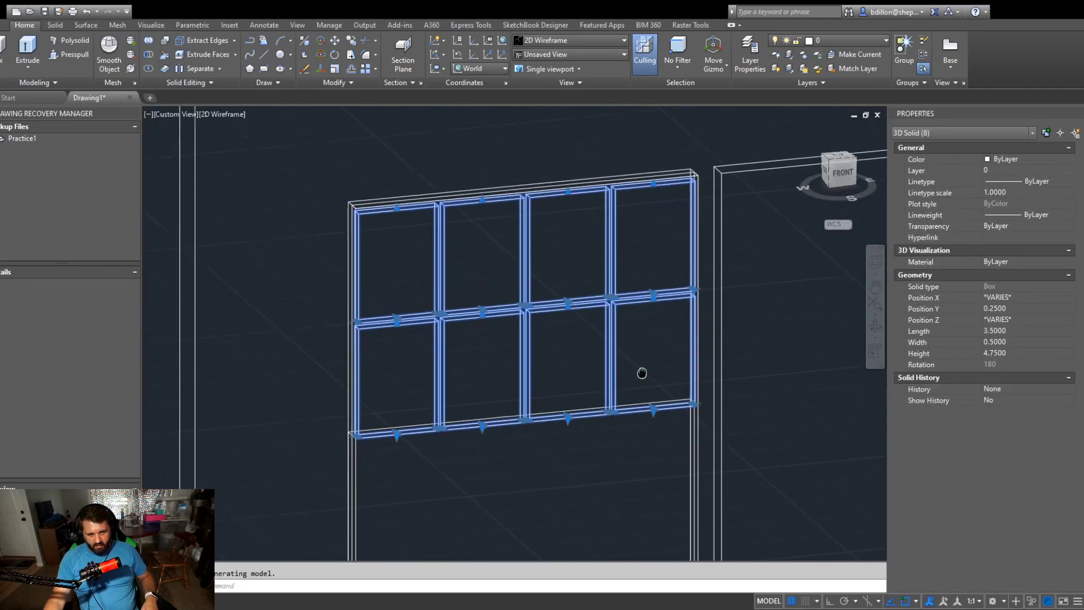
pyautogui.click(664, 309)
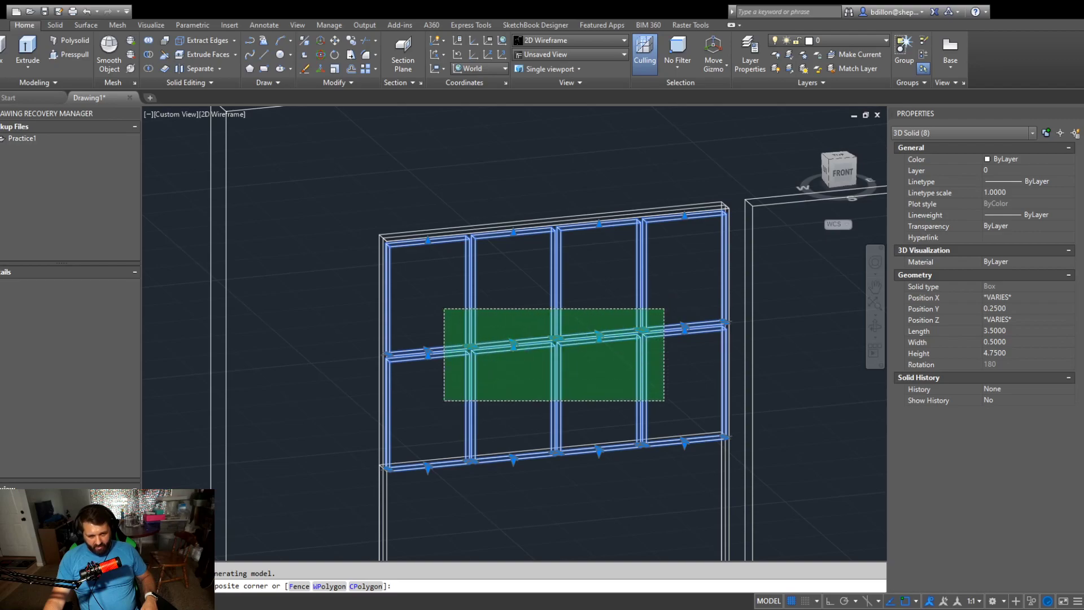
pyautogui.click(444, 400)
pyautogui.moveTo(587, 499); pyautogui.dragTo(513, 392, button='middle')
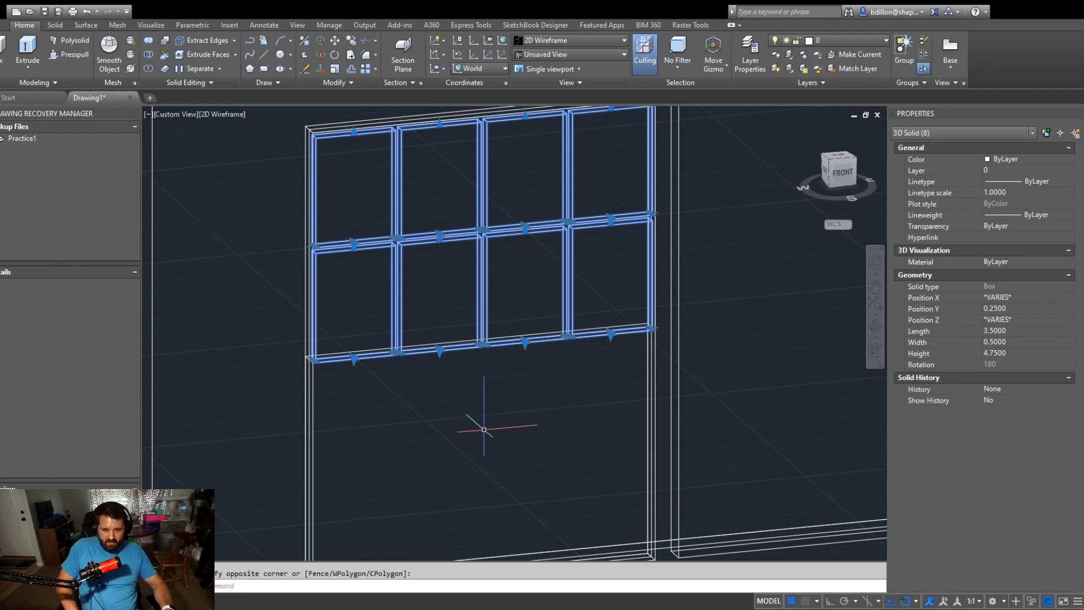
pyautogui.scroll(6, 440, 213)
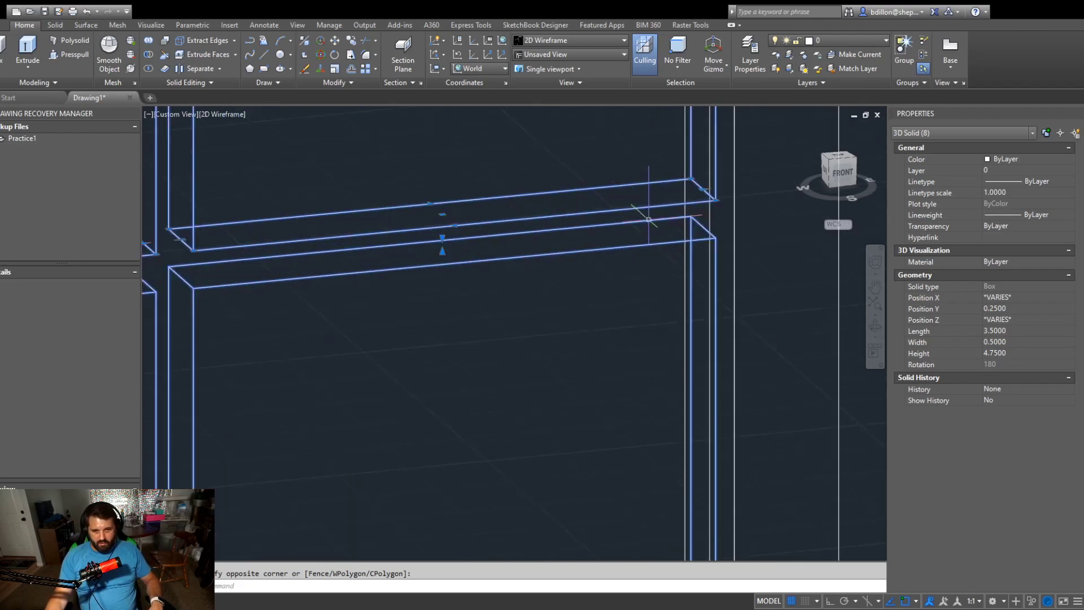
pyautogui.moveTo(621, 235); pyautogui.dragTo(564, 358, button='middle')
pyautogui.press('Escape')
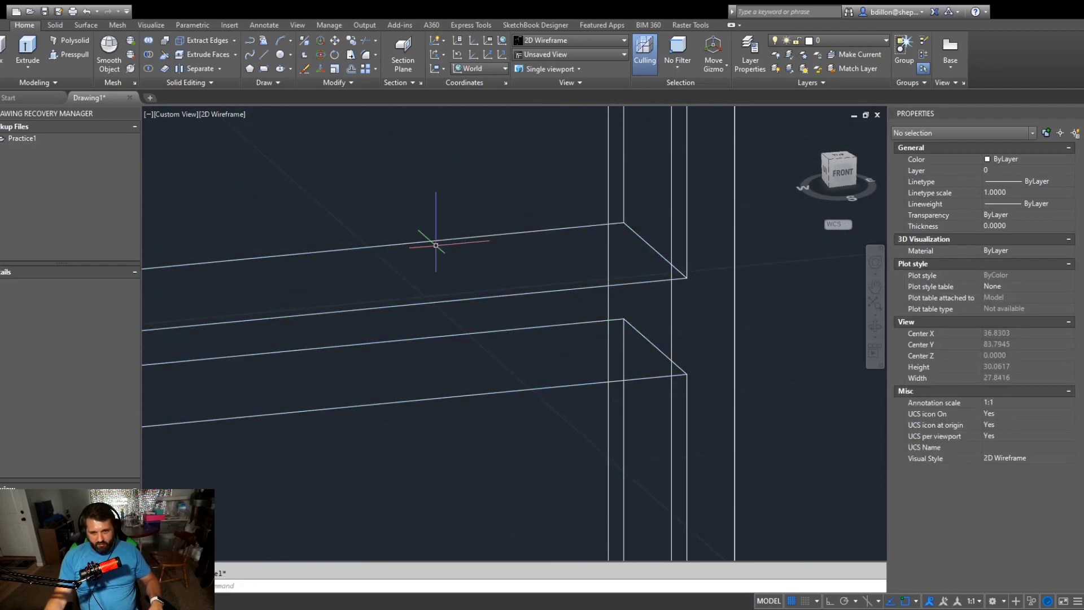
pyautogui.click(265, 43)
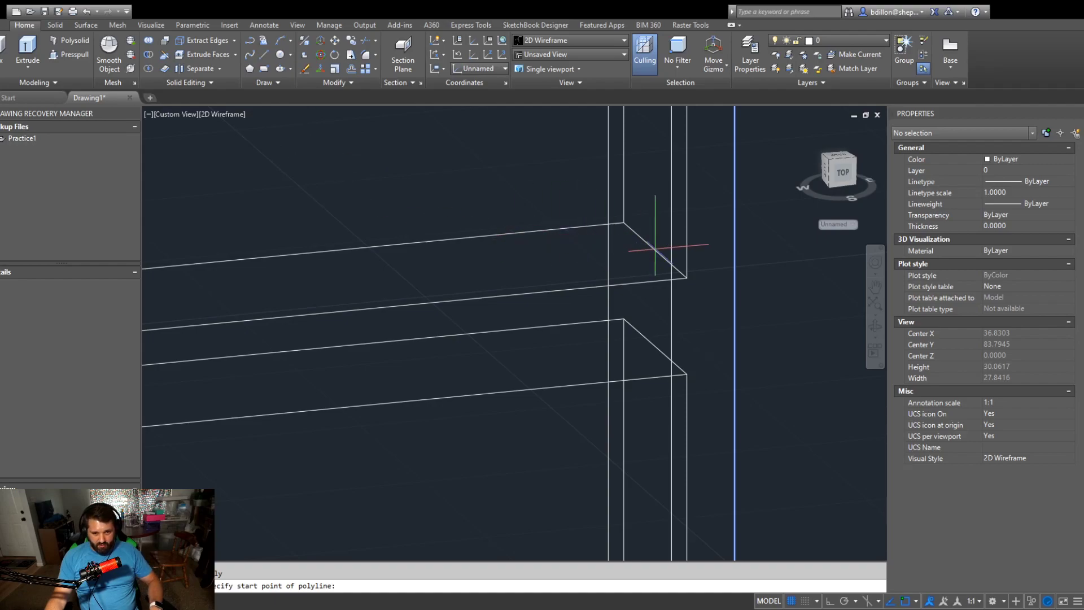
pyautogui.press('F3')
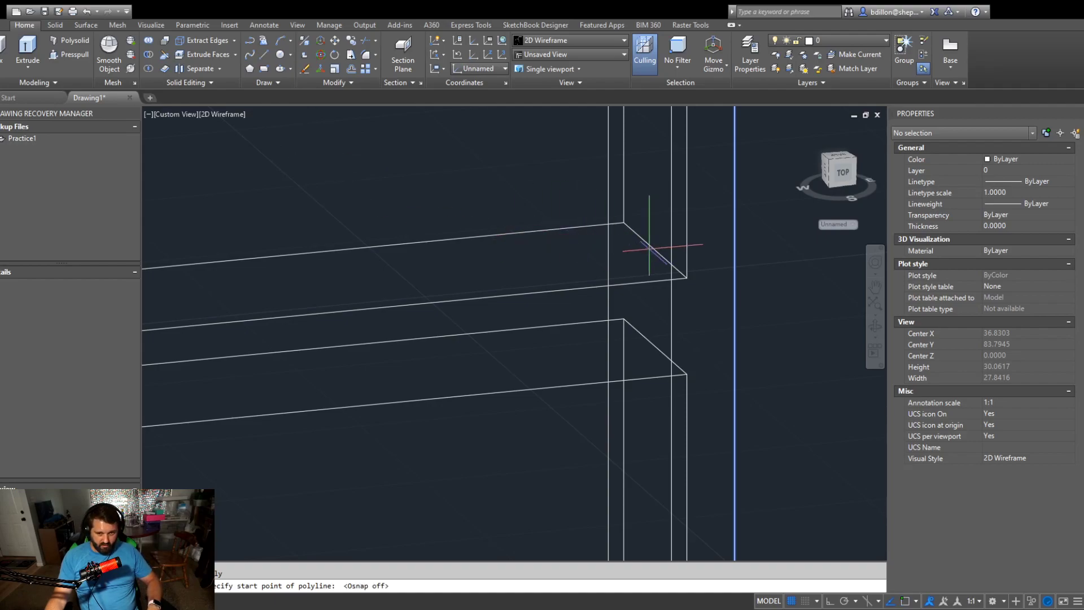
pyautogui.press('F3')
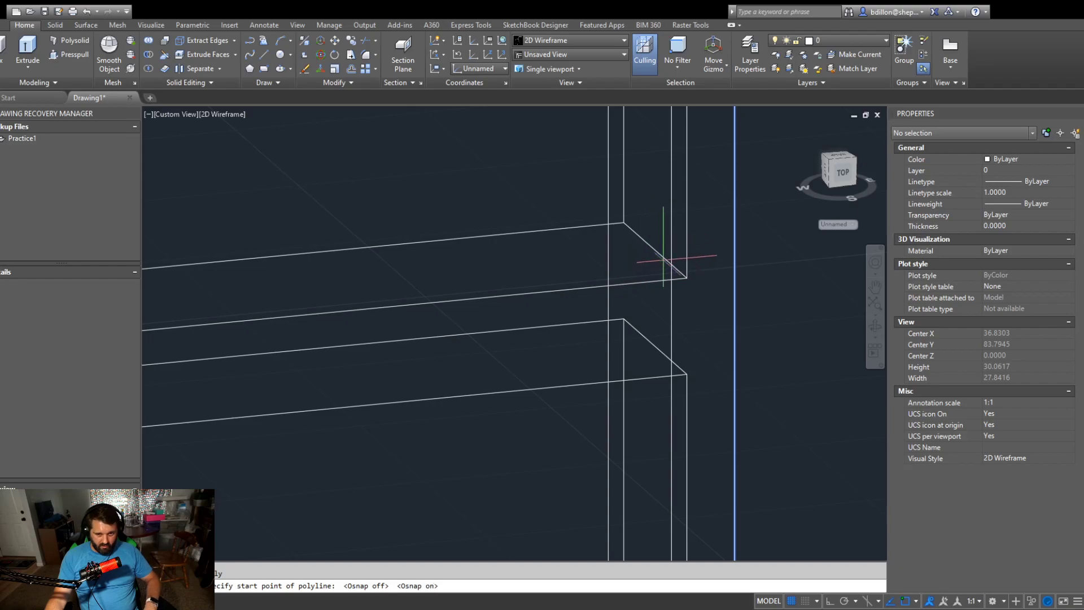
pyautogui.keyDown('shift'); pyautogui.moveTo(653, 346); pyautogui.dragTo(687, 341, button='middle'); pyautogui.keyUp('shift')
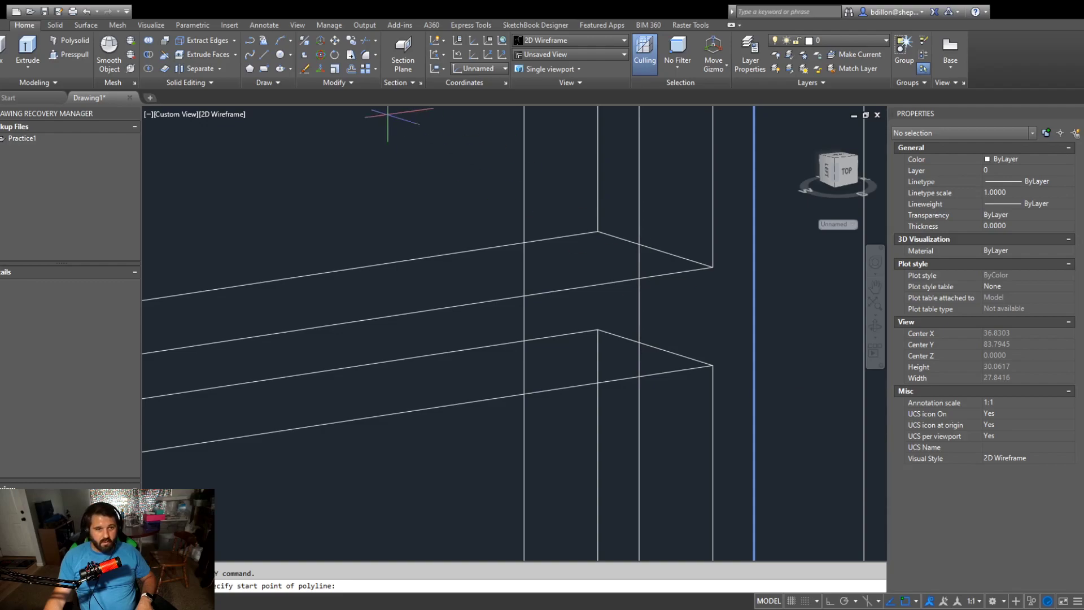
pyautogui.press('F4')
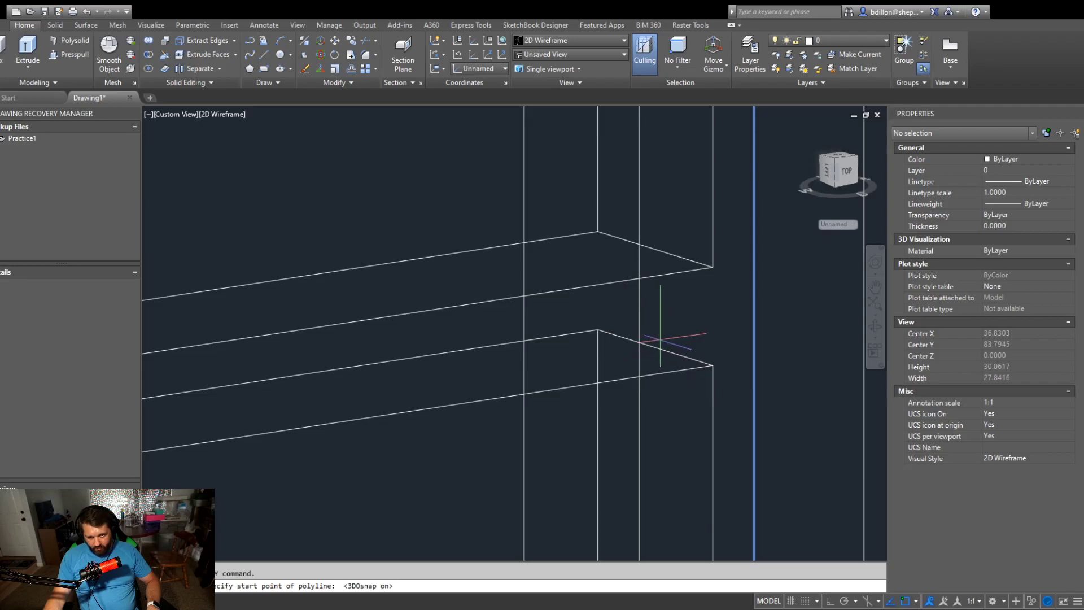
pyautogui.press('F4')
pyautogui.scroll(-6, 668, 355)
pyautogui.keyDown('shift'); pyautogui.moveTo(745, 480); pyautogui.dragTo(652, 472, button='middle'); pyautogui.keyUp('shift')
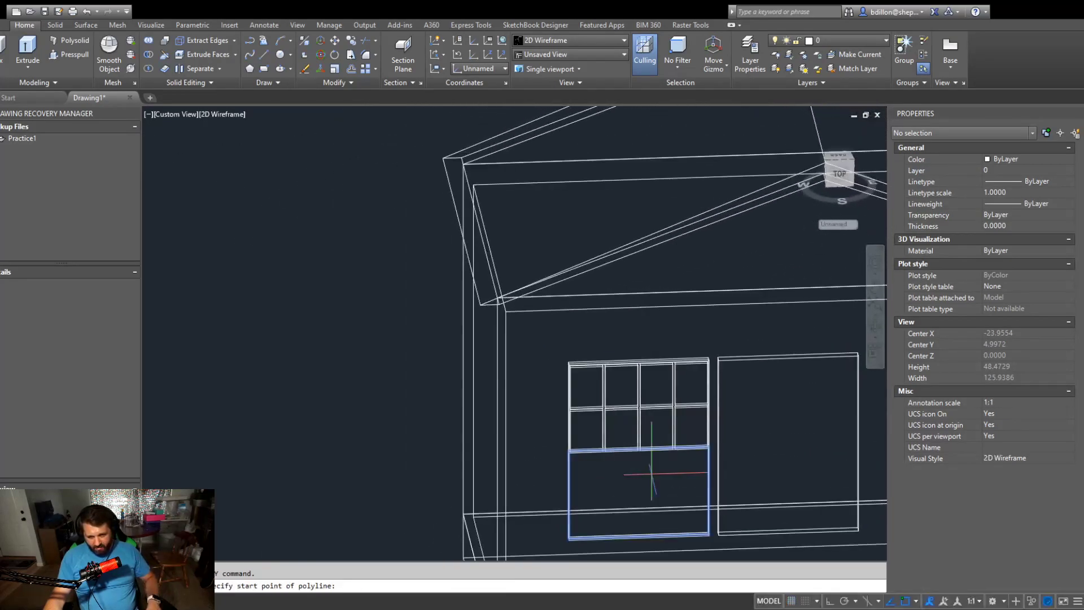
pyautogui.press('Escape')
# Select all eight window pane boxes and move them straight up 0.125, with ortho on and object snap off.
pyautogui.scroll(6, 684, 416)
pyautogui.click(701, 368)
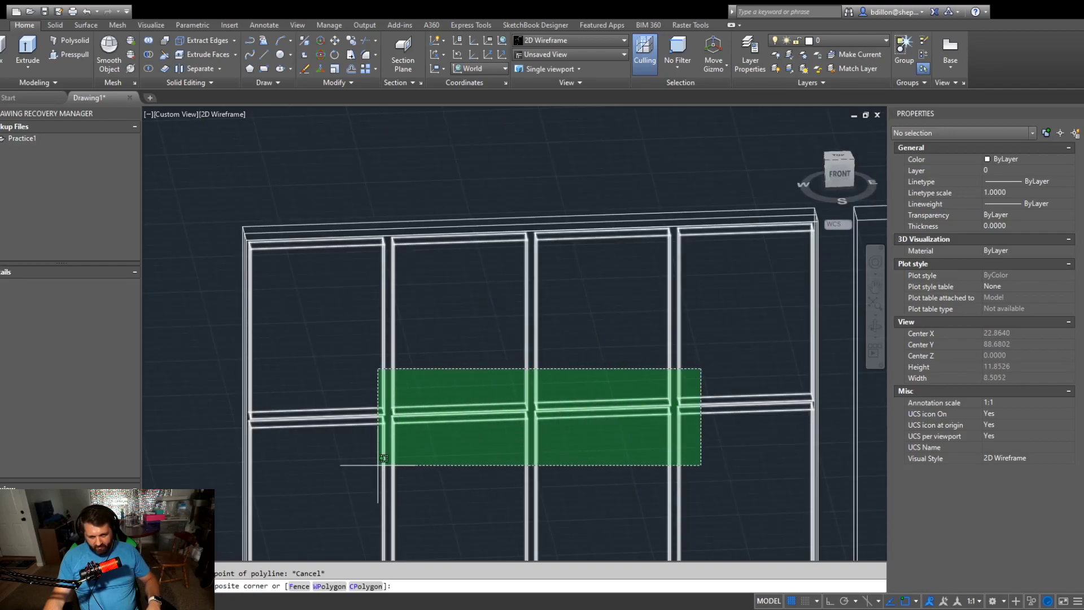
pyautogui.click(381, 472)
pyautogui.moveTo(507, 445); pyautogui.dragTo(473, 425, button='middle')
pyautogui.click(702, 353)
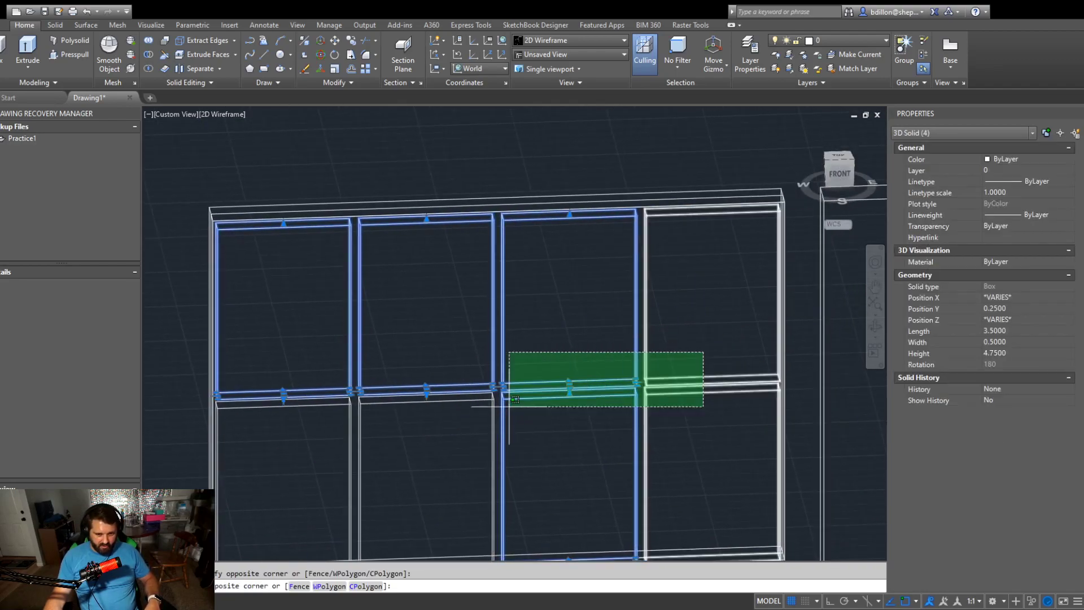
pyautogui.click(266, 484)
pyautogui.scroll(-6, 338, 461)
pyautogui.keyDown('shift'); pyautogui.moveTo(430, 365); pyautogui.dragTo(470, 407, button='middle'); pyautogui.keyUp('shift')
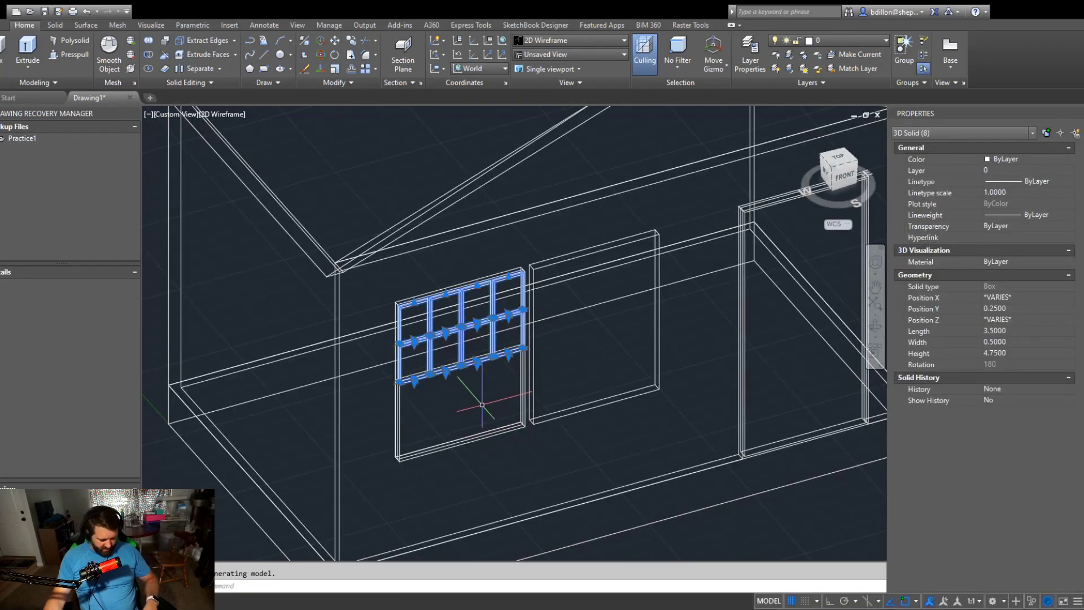
pyautogui.scroll(5, 497, 379)
pyautogui.scroll(4, 576, 429)
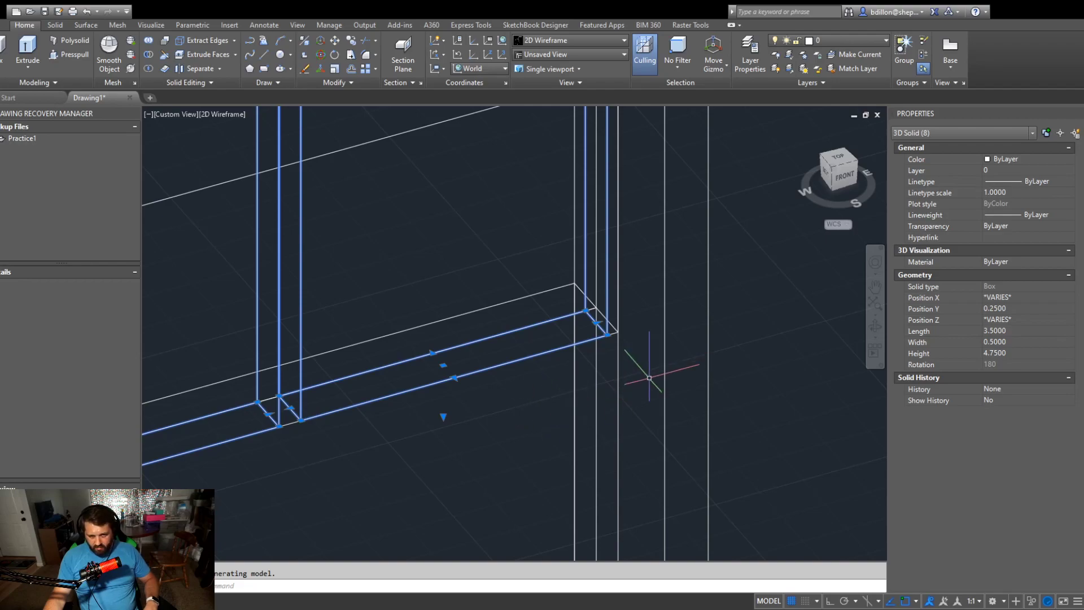
pyautogui.scroll(-4, 435, 443)
pyautogui.moveTo(435, 442); pyautogui.dragTo(586, 340, button='middle')
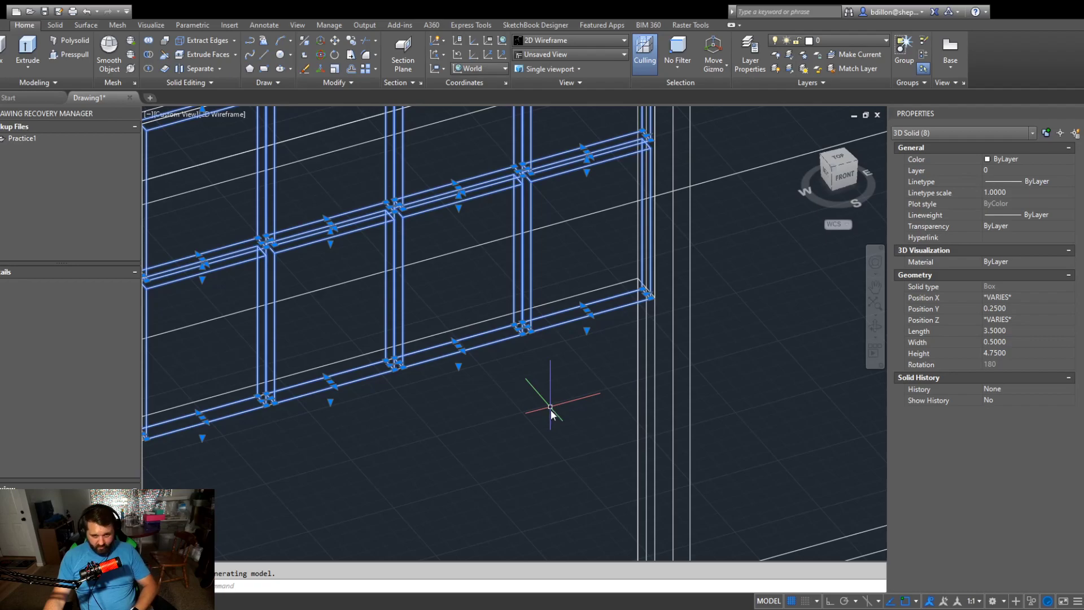
pyautogui.write('m')
pyautogui.press('Return')
pyautogui.scroll(5, 587, 324)
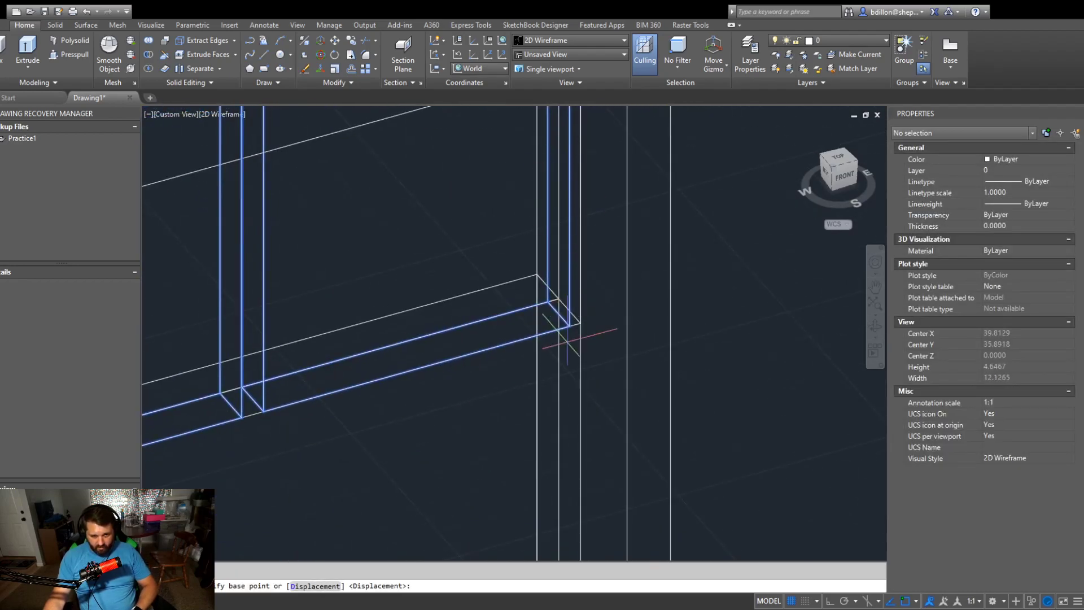
pyautogui.scroll(-5, 575, 313)
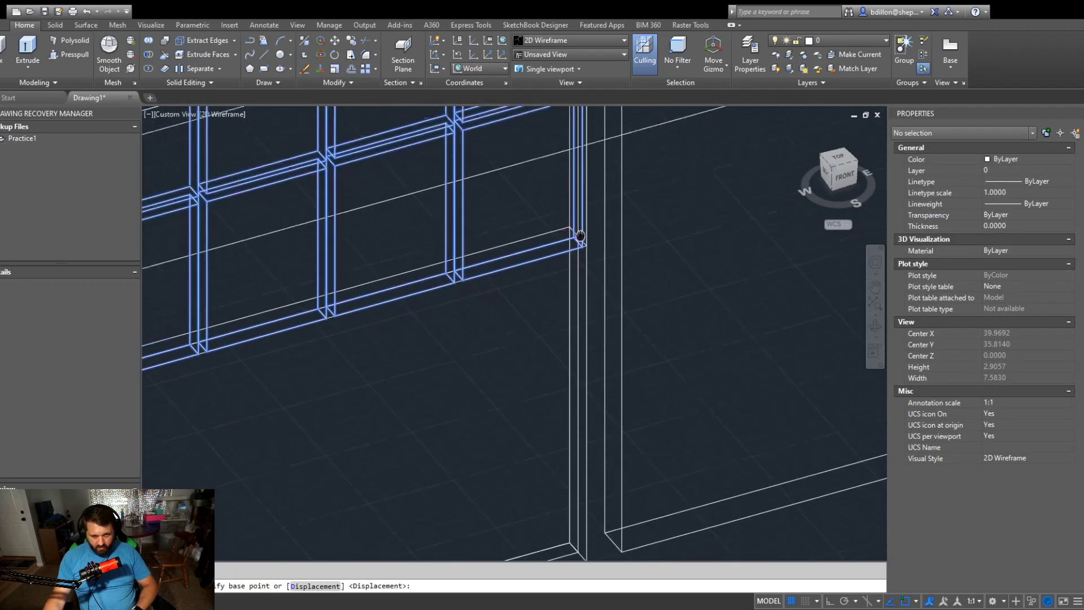
pyautogui.scroll(5, 598, 299)
pyautogui.click(583, 264)
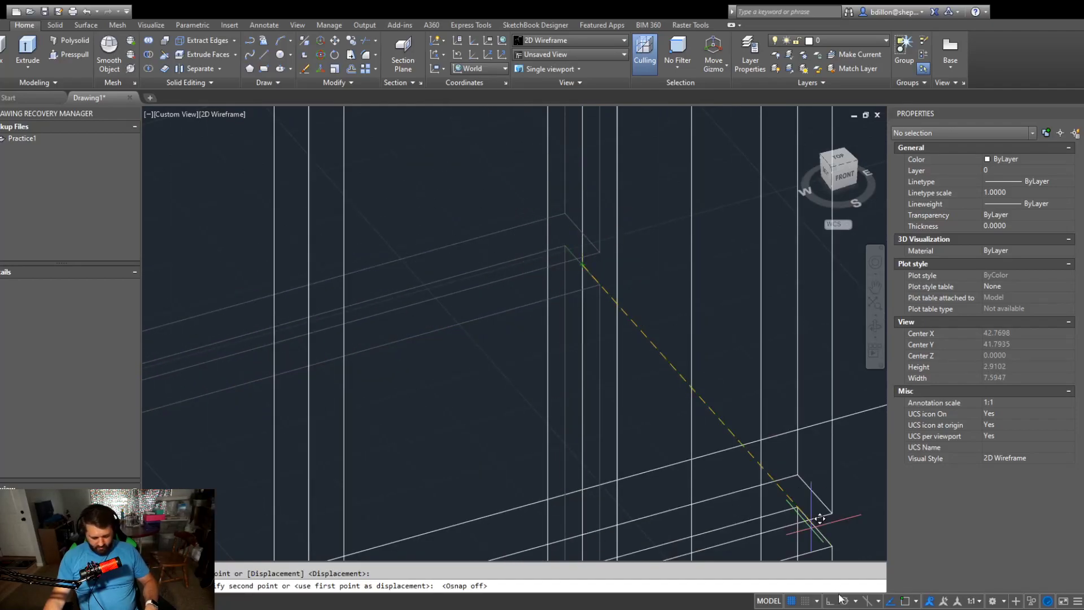
pyautogui.press('F8')
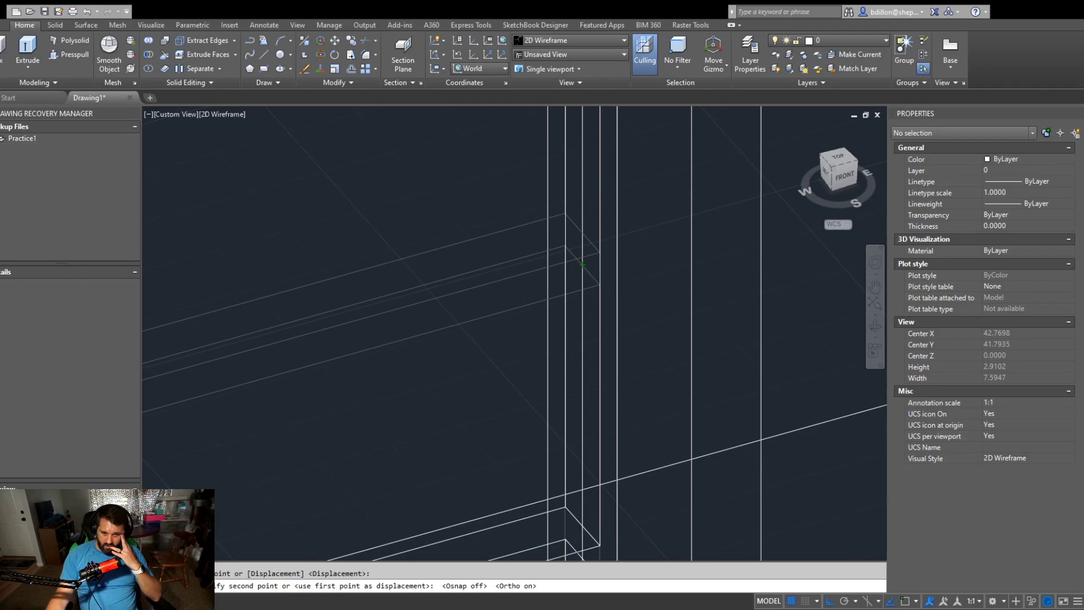
pyautogui.scroll(-4, 610, 300)
pyautogui.moveTo(609, 301); pyautogui.dragTo(583, 408, button='middle')
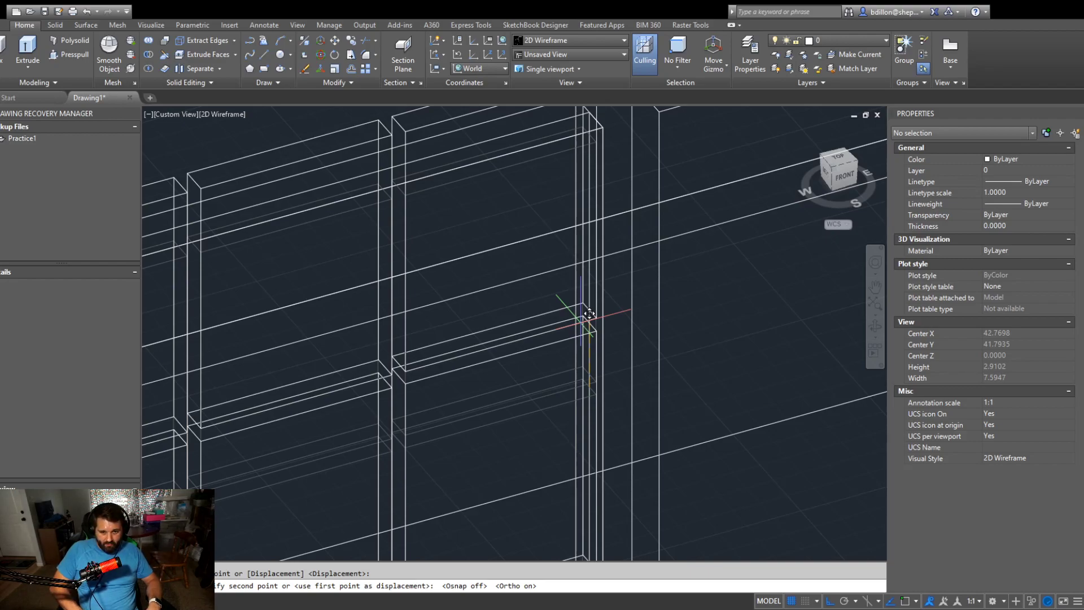
pyautogui.write('.125')
pyautogui.press('Return')
pyautogui.scroll(-8, 641, 378)
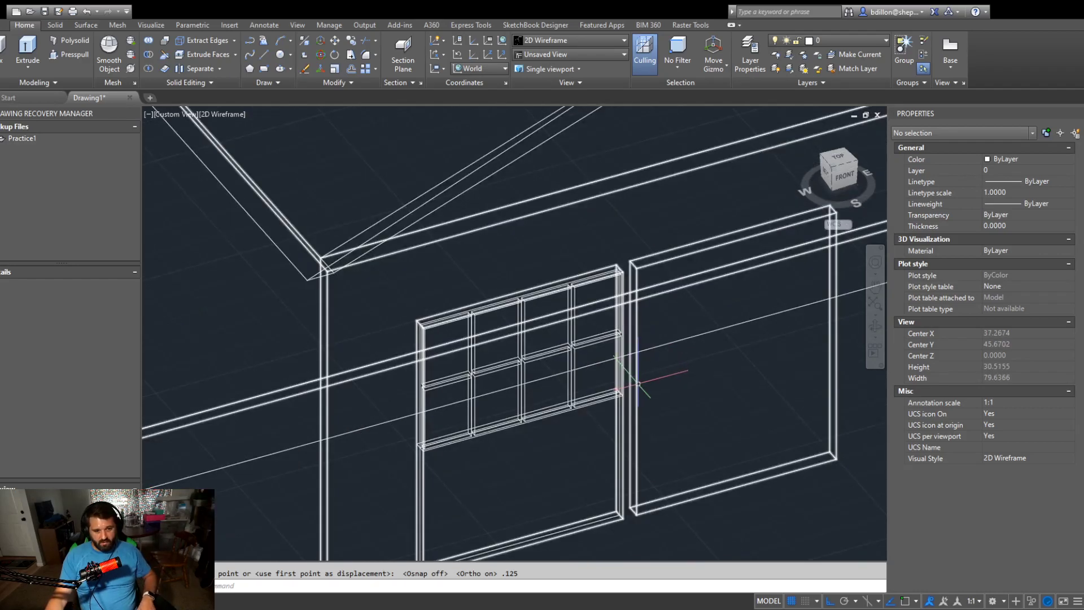
pyautogui.scroll(5, 642, 388)
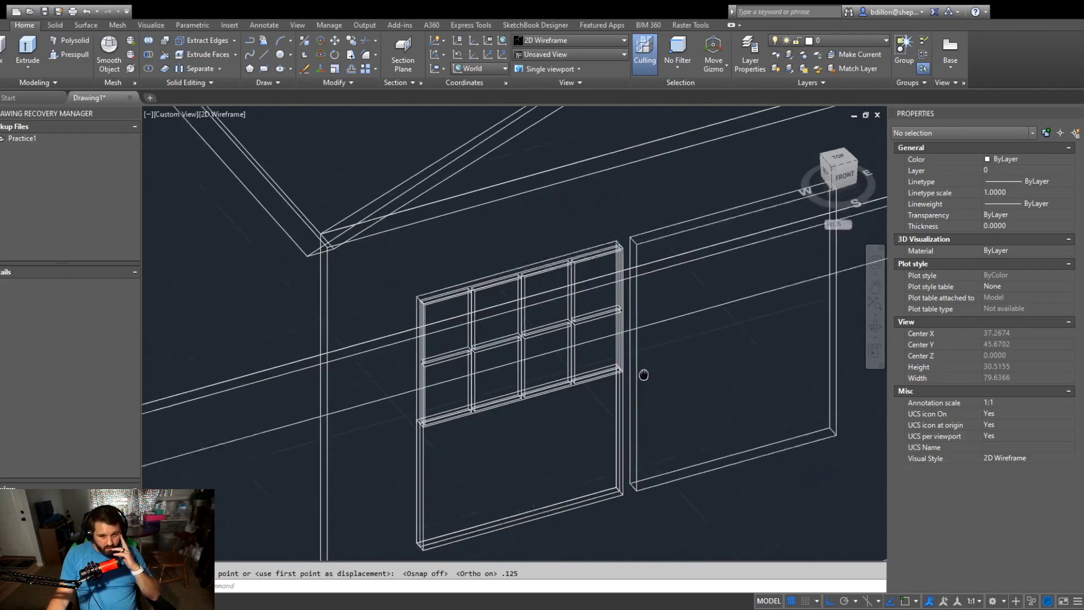
pyautogui.scroll(-2, 473, 345)
pyautogui.moveTo(455, 431); pyautogui.dragTo(481, 380, button='middle')
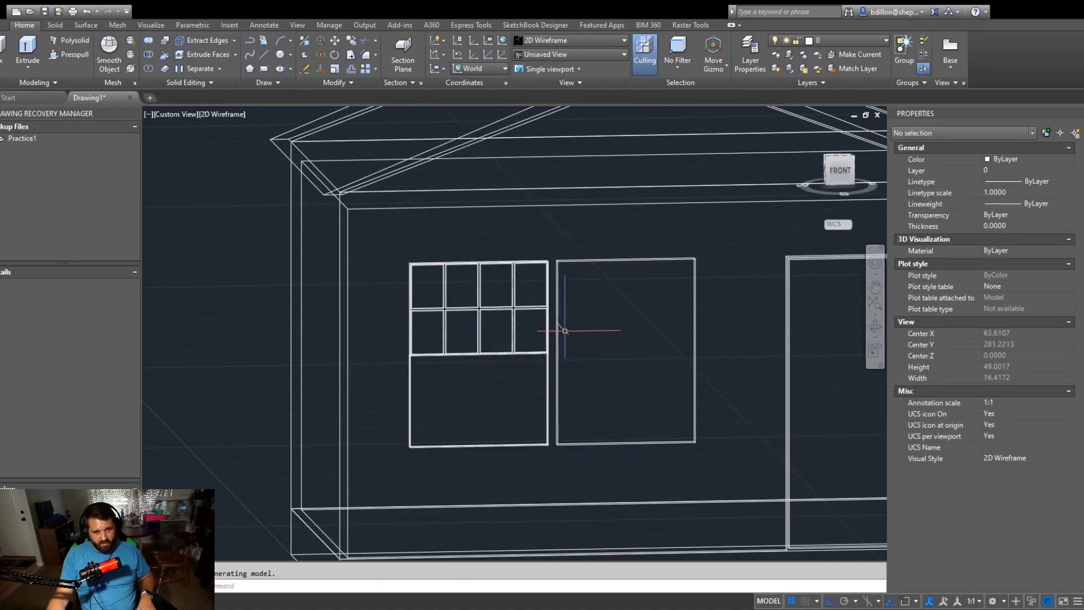
pyautogui.moveTo(527, 283); pyautogui.dragTo(436, 345)
pyautogui.keyDown('shift'); pyautogui.moveTo(436, 345); pyautogui.dragTo(463, 406, button='middle'); pyautogui.keyUp('shift')
pyautogui.press('Escape')
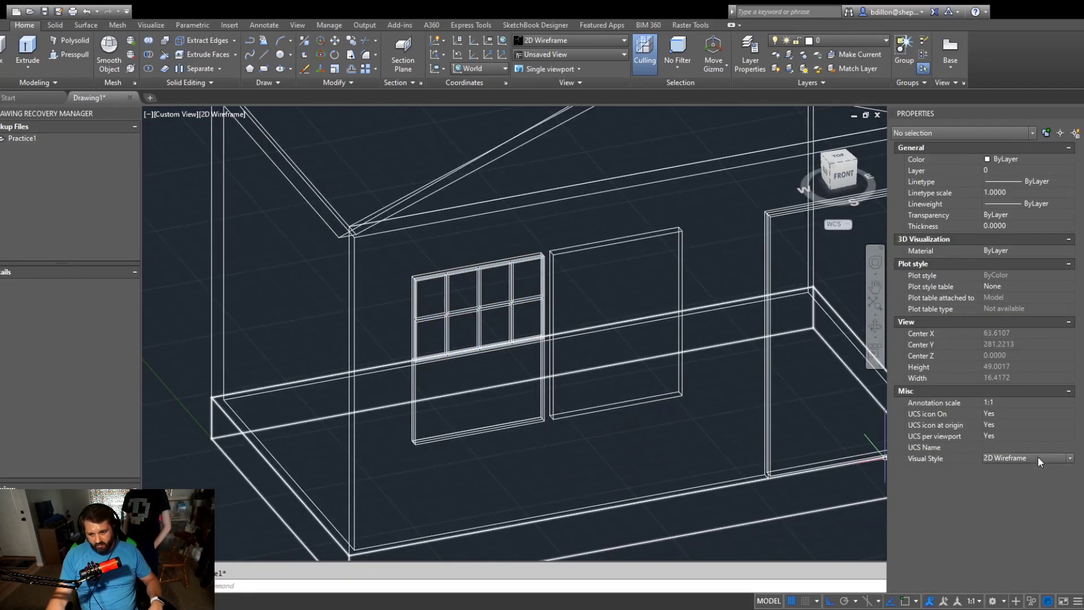
pyautogui.click(1048, 475)
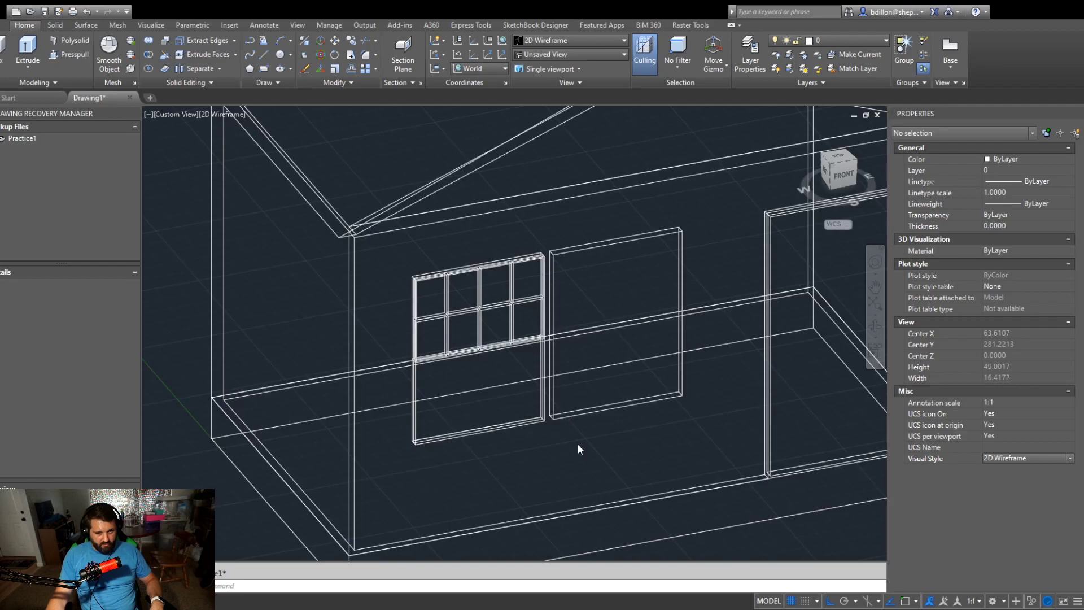
# Copy the upper-left window pane box to the empty space left of the building.
pyautogui.scroll(5, 423, 298)
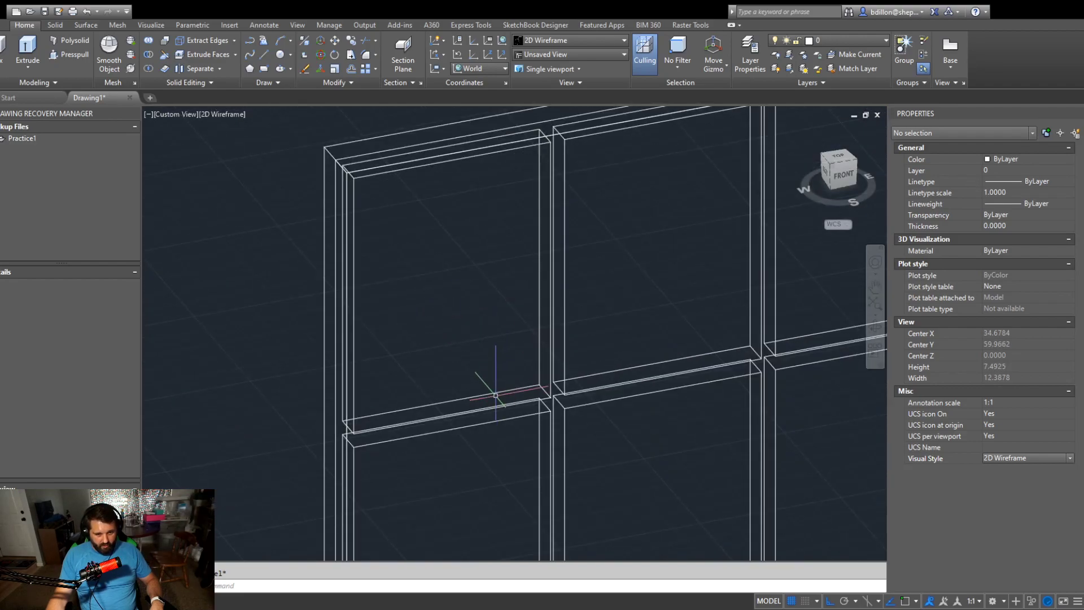
pyautogui.click(495, 393)
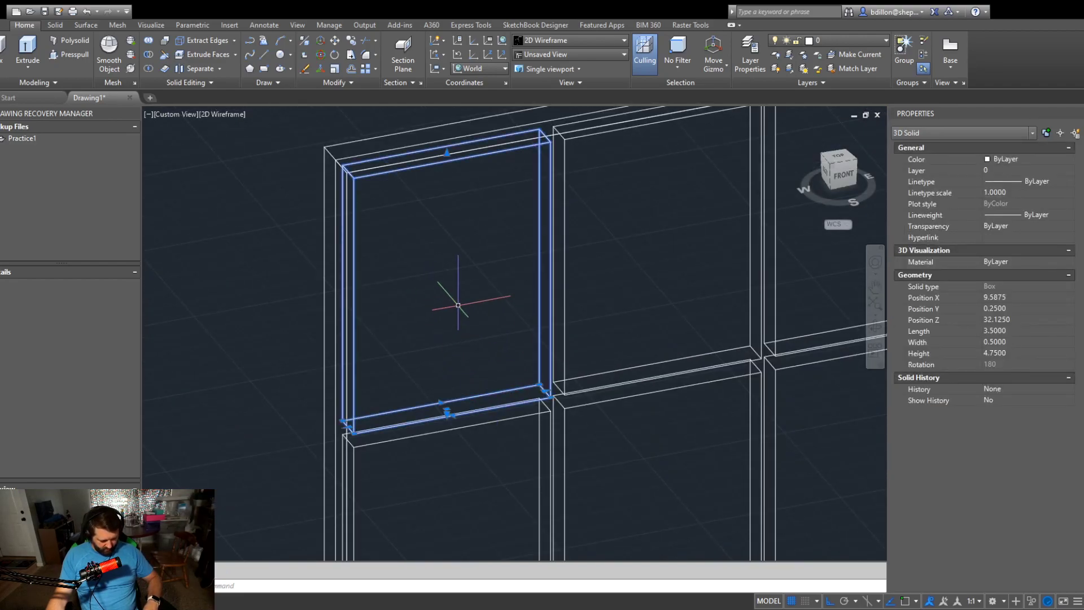
pyautogui.write('co')
pyautogui.press('Return')
pyautogui.click(458, 294)
pyautogui.scroll(-6, 422, 287)
pyautogui.moveTo(421, 286); pyautogui.dragTo(671, 232, button='middle')
pyautogui.click(230, 303)
pyautogui.press('Escape')
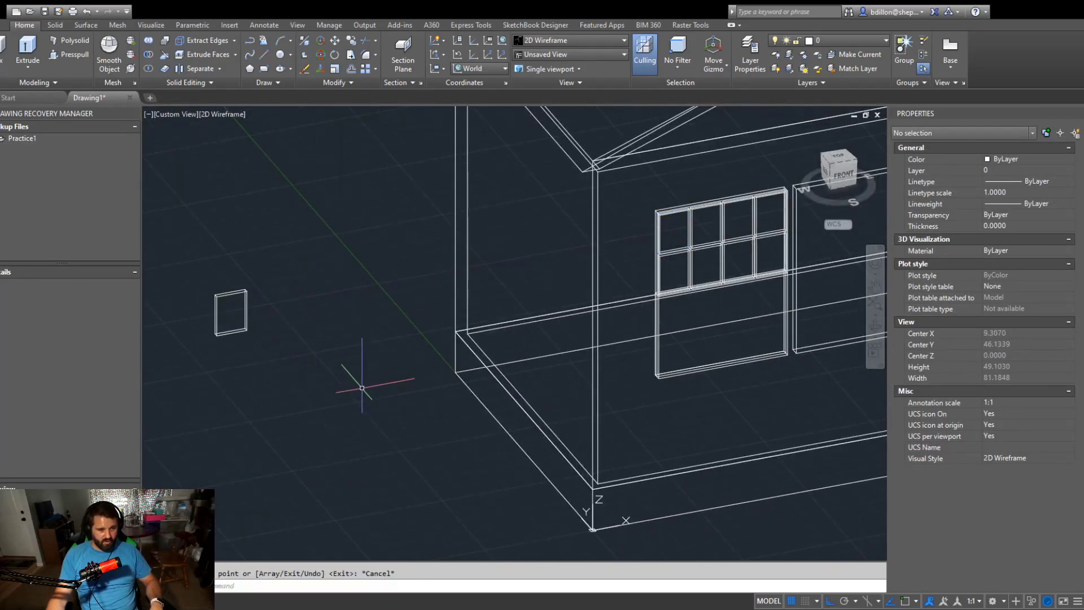
pyautogui.moveTo(363, 375); pyautogui.dragTo(169, 368, button='middle')
pyautogui.scroll(5, 514, 224)
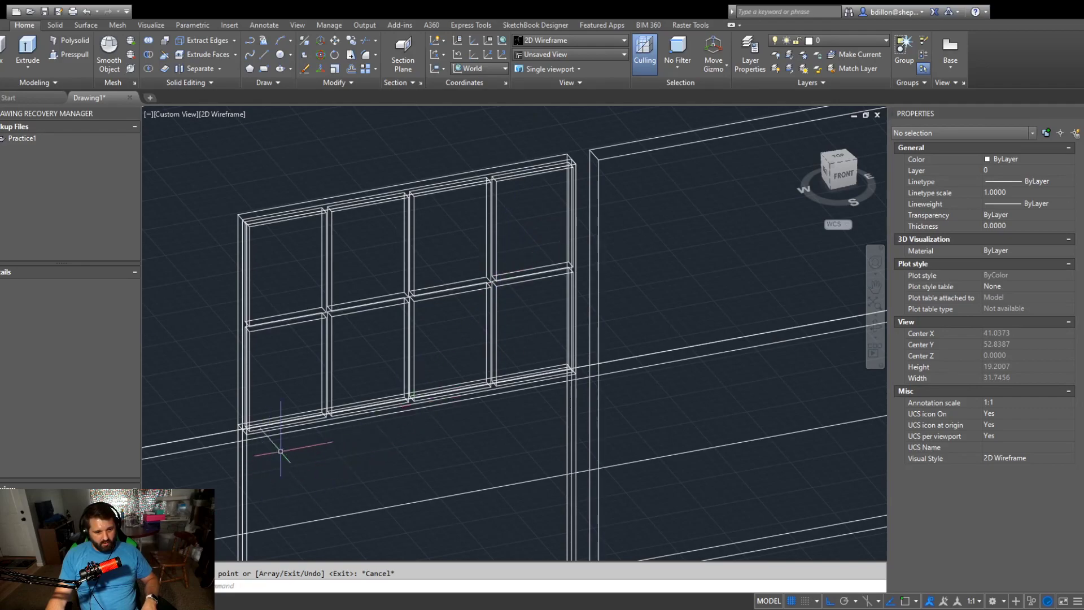
# Subtract the eight window pane boxes from the box filling the upper half of the window frame.
pyautogui.click(525, 226)
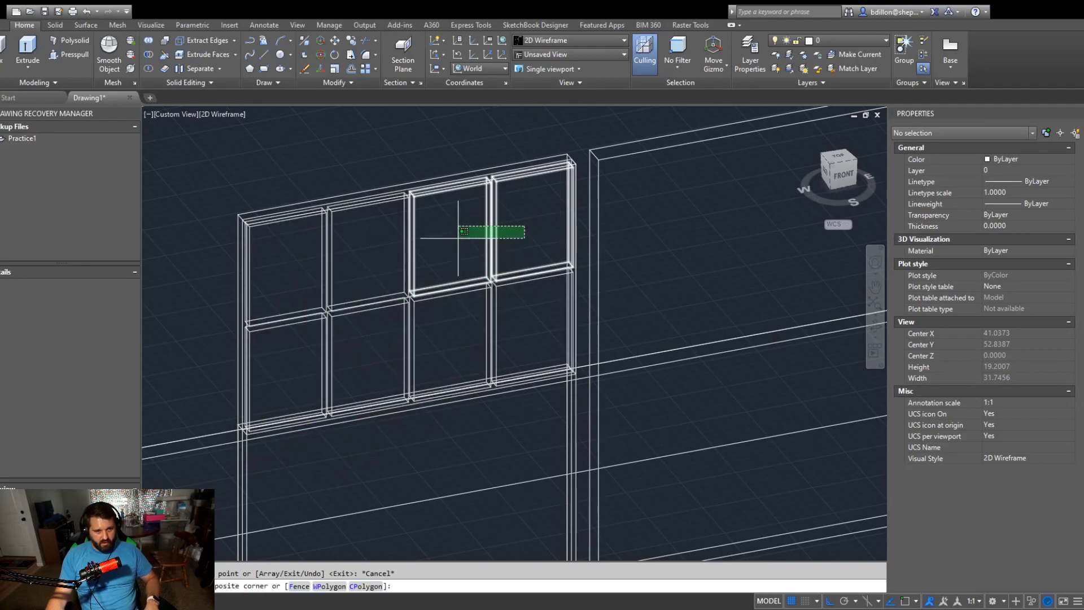
pyautogui.press('Escape')
pyautogui.scroll(5, 553, 163)
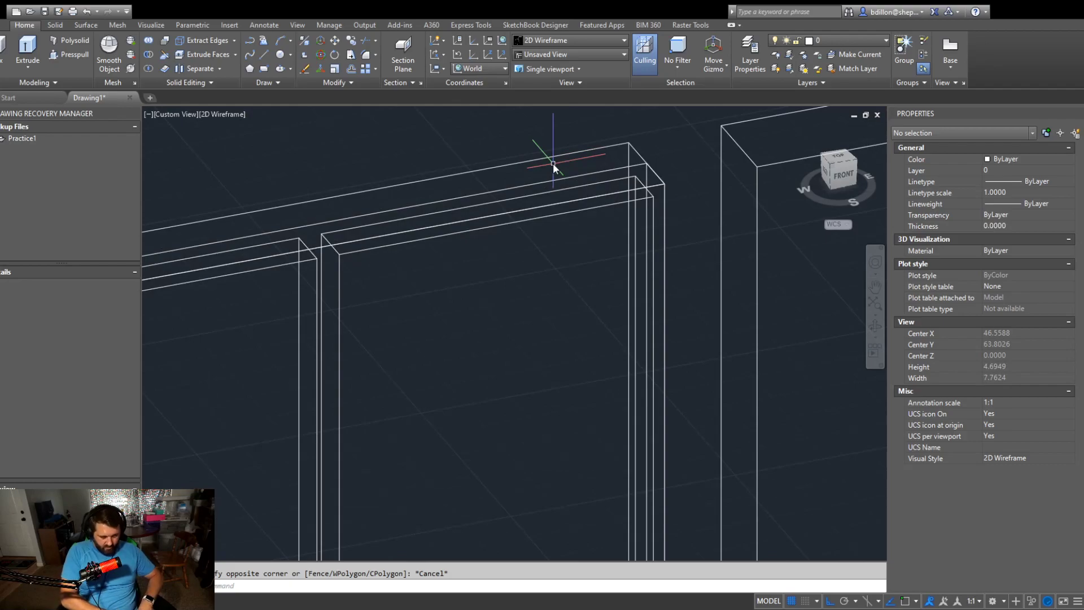
pyautogui.press('Return')
pyautogui.click(573, 176)
pyautogui.scroll(-10, 563, 249)
pyautogui.moveTo(542, 279); pyautogui.dragTo(592, 247, button='middle')
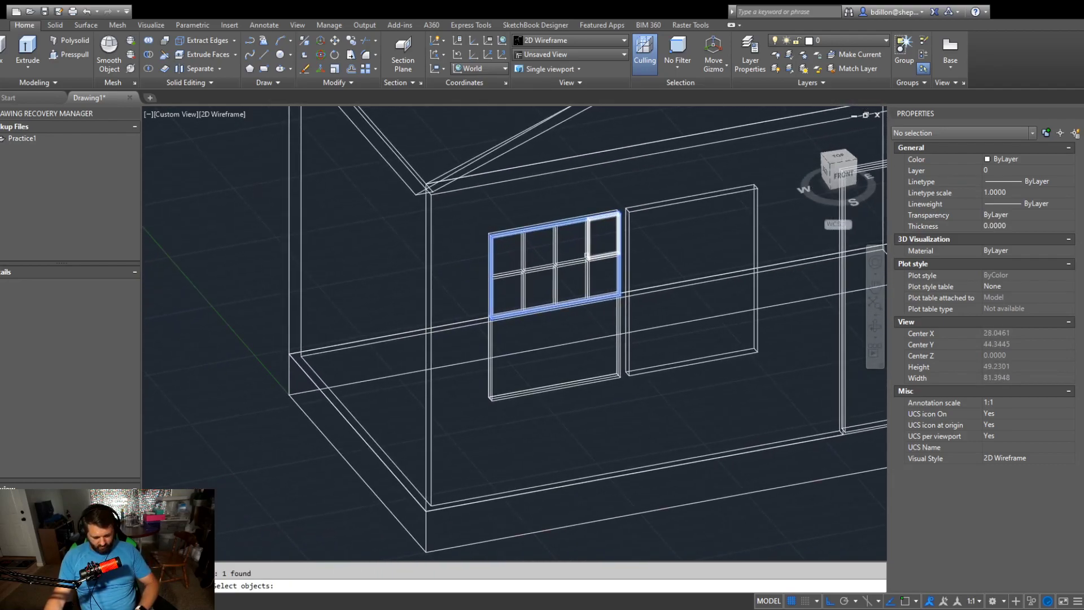
pyautogui.press('Return')
pyautogui.click(597, 242)
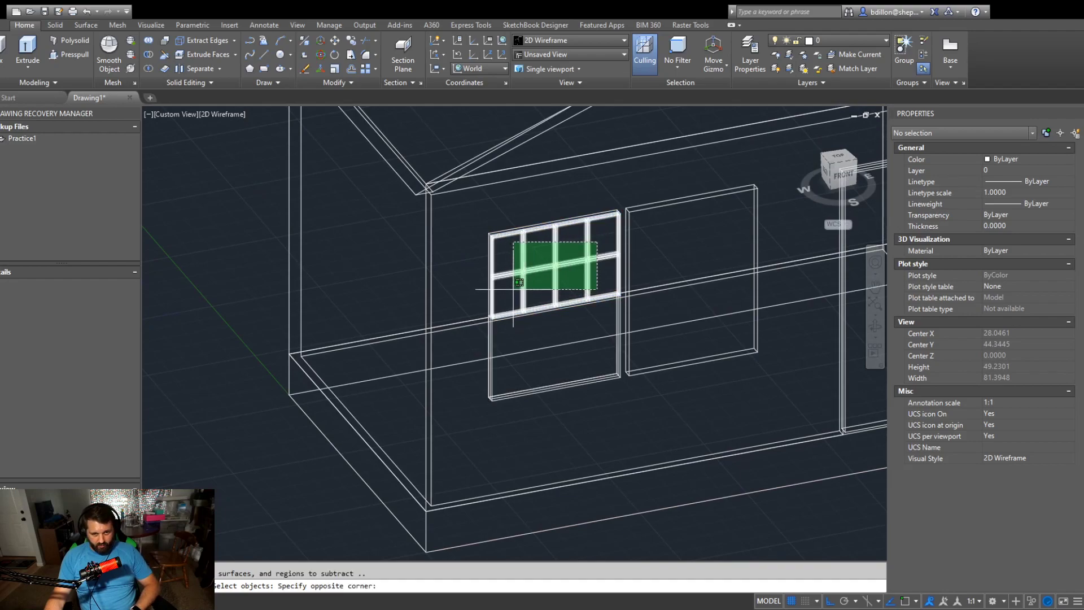
pyautogui.click(512, 287)
pyautogui.press('Return')
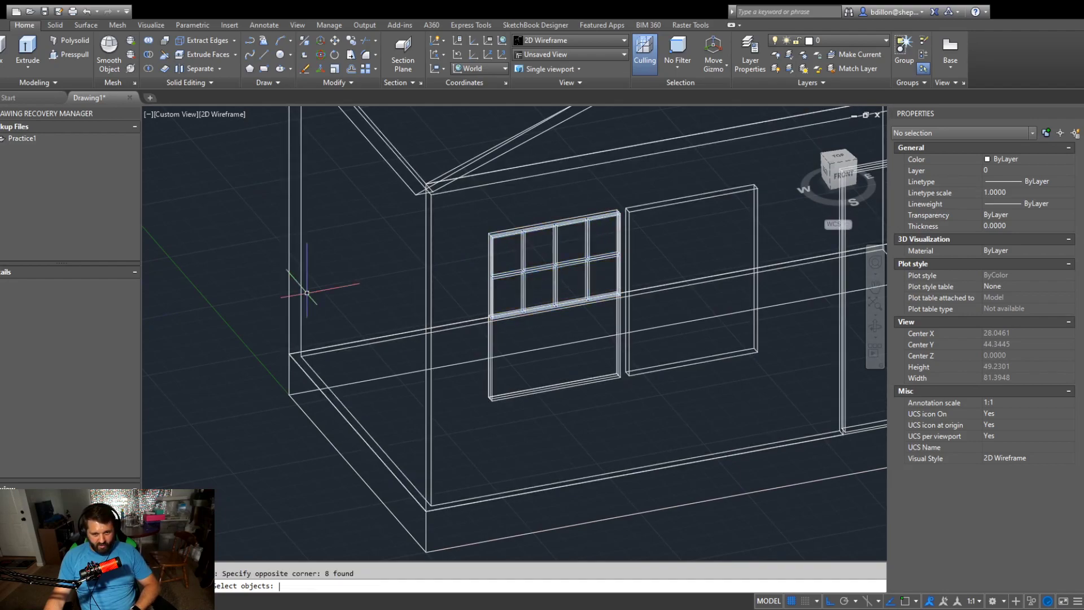
# Set the visual style to Shades of Gray to show the divided window in the wall.
pyautogui.click(1017, 456)
pyautogui.click(1021, 459)
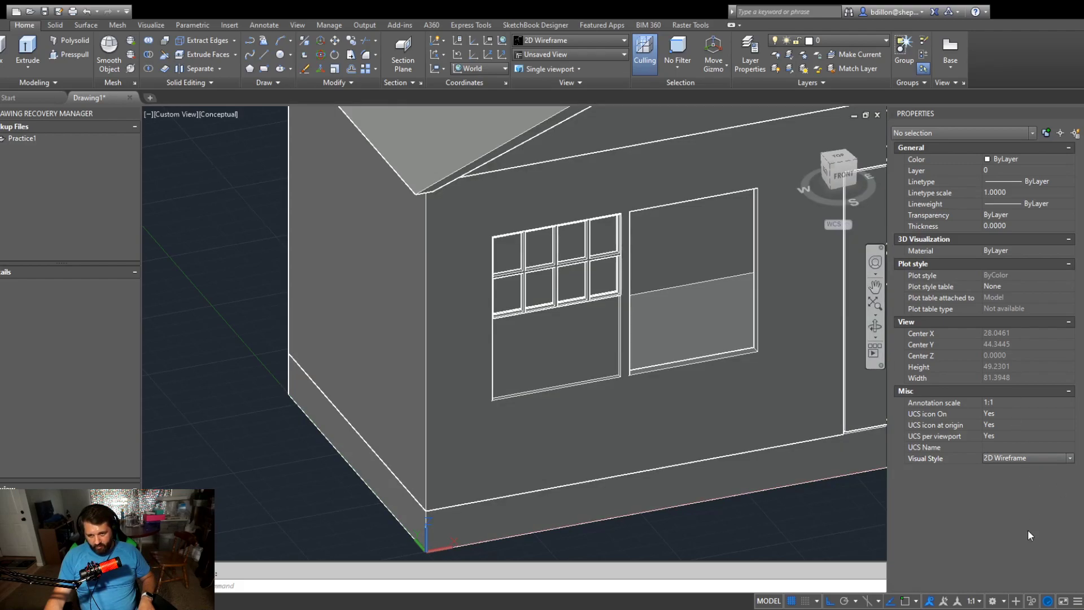
pyautogui.click(1028, 530)
pyautogui.keyDown('shift'); pyautogui.moveTo(620, 419); pyautogui.dragTo(570, 428, button='middle'); pyautogui.keyUp('shift')
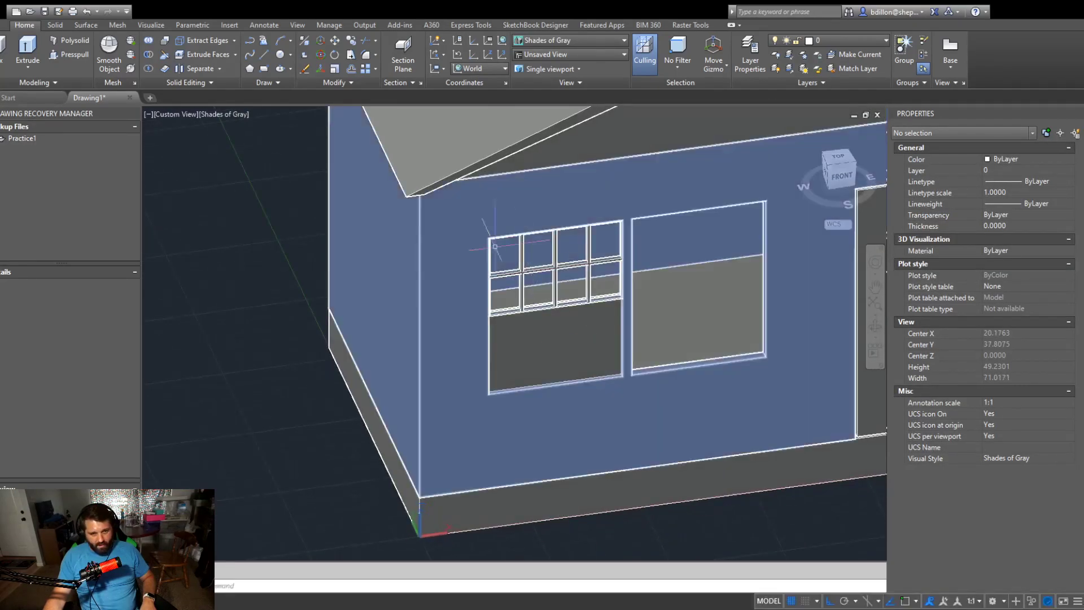
# Select the copied pane box left of the building and set its width to 0.125.
pyautogui.scroll(-6, 313, 320)
pyautogui.moveTo(267, 221); pyautogui.dragTo(661, 217, button='middle')
pyautogui.scroll(7, 644, 323)
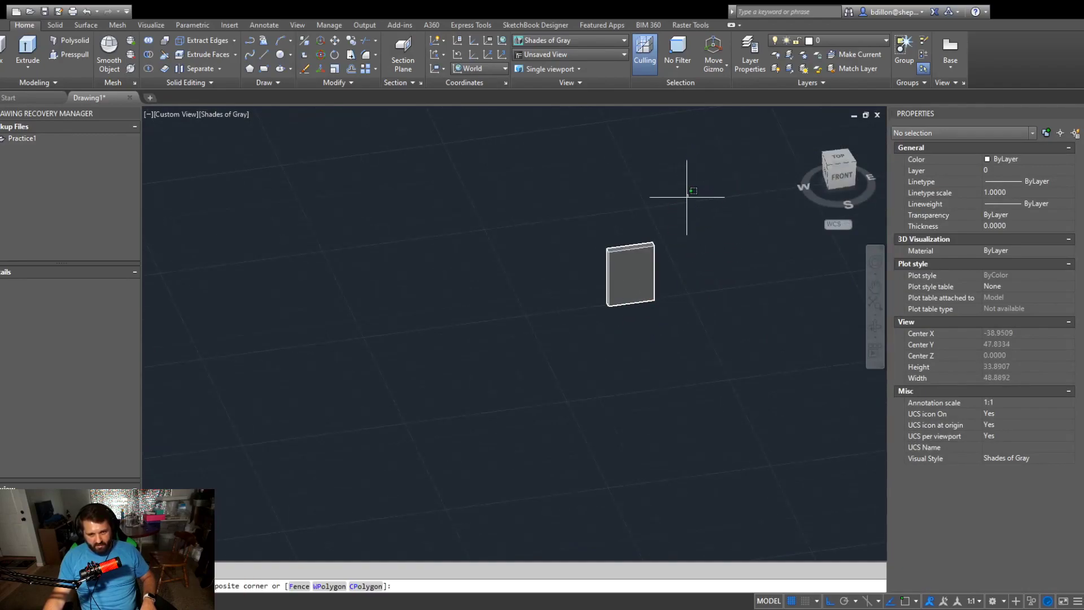
pyautogui.click(685, 196)
pyautogui.click(529, 371)
pyautogui.moveTo(621, 411); pyautogui.dragTo(565, 477, button='middle')
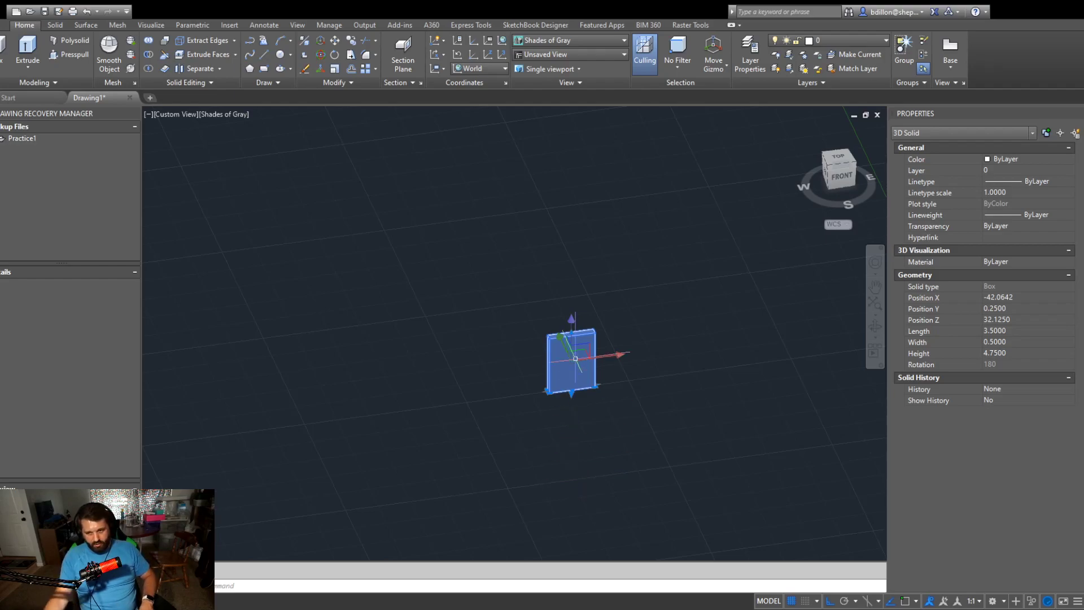
pyautogui.click(1030, 341)
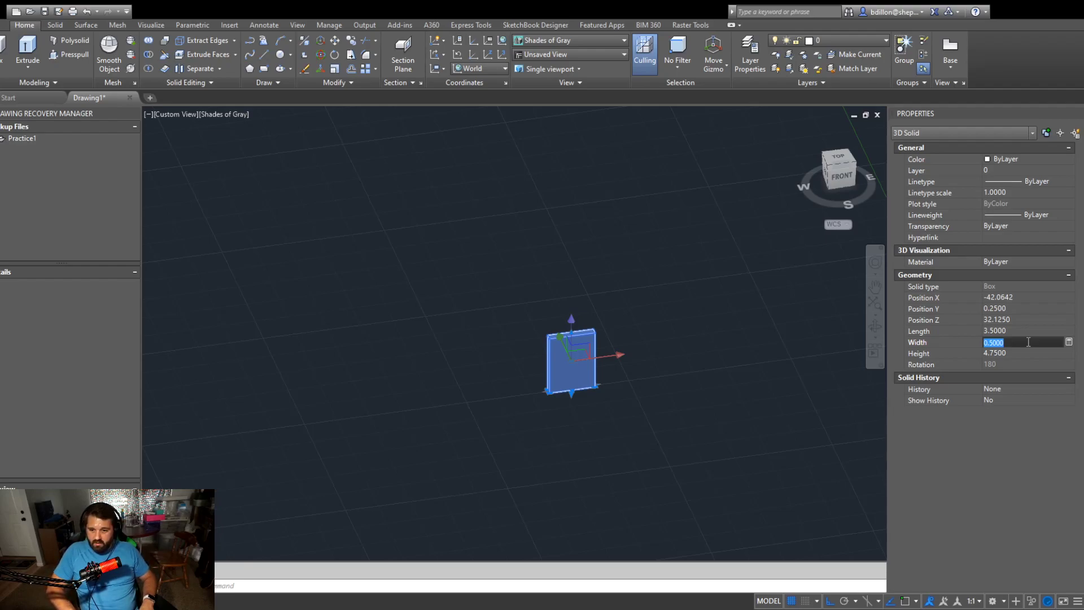
pyautogui.write('.125')
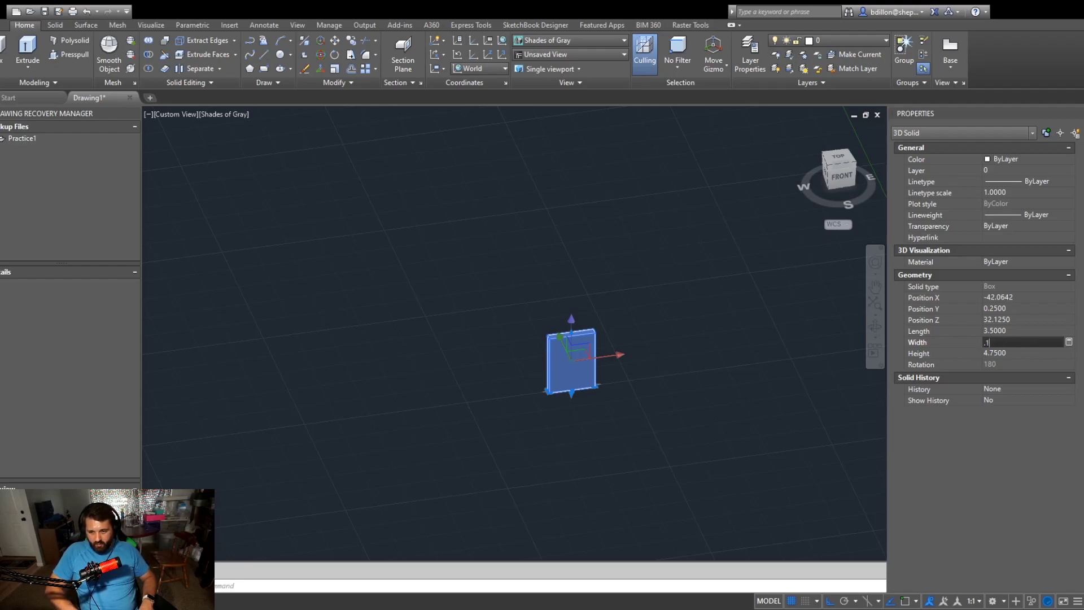
pyautogui.press('Tab')
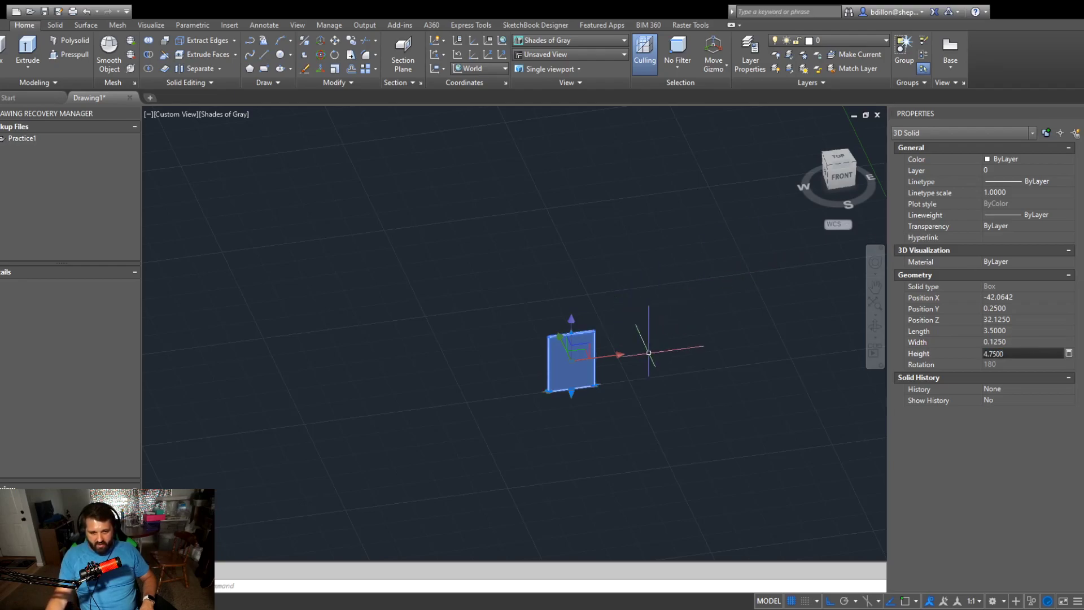
# With object snap on, move the thin pane by the midpoint of its lower-left edge to the matching midpoint in the upper-left window opening.
pyautogui.scroll(5, 642, 339)
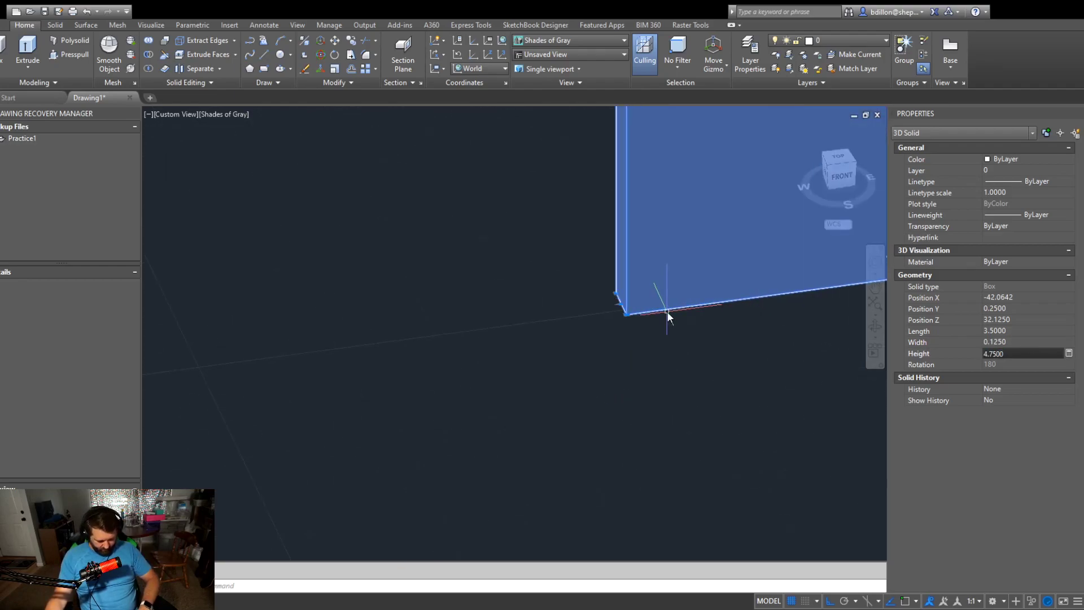
pyautogui.write('m')
pyautogui.press('space')
pyautogui.press('F3')
pyautogui.click(623, 312)
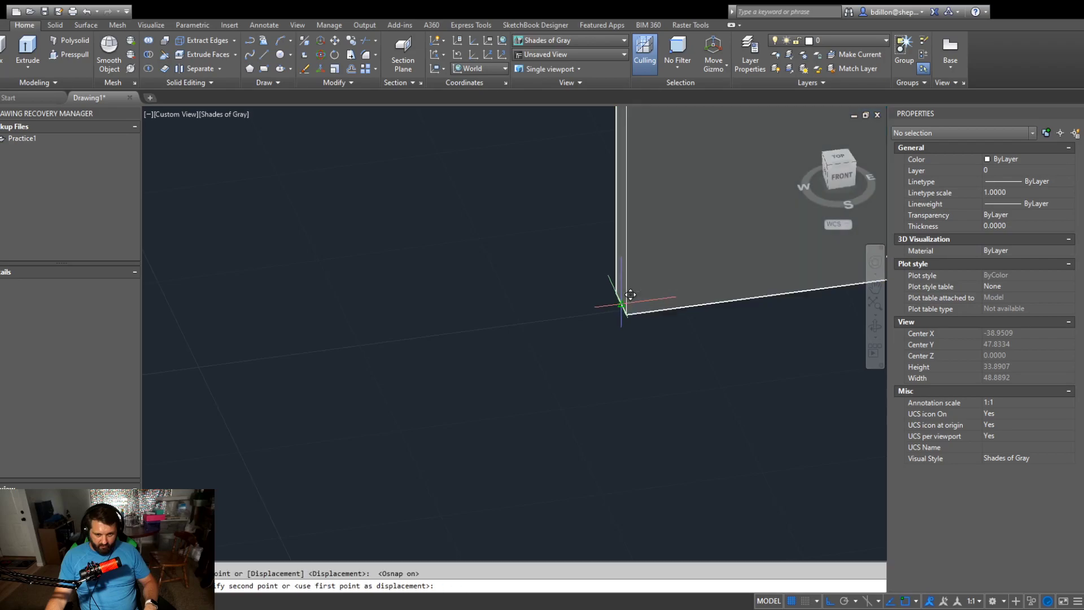
pyautogui.scroll(-5, 621, 310)
pyautogui.moveTo(618, 237); pyautogui.dragTo(323, 339, button='middle')
pyautogui.scroll(10, 734, 367)
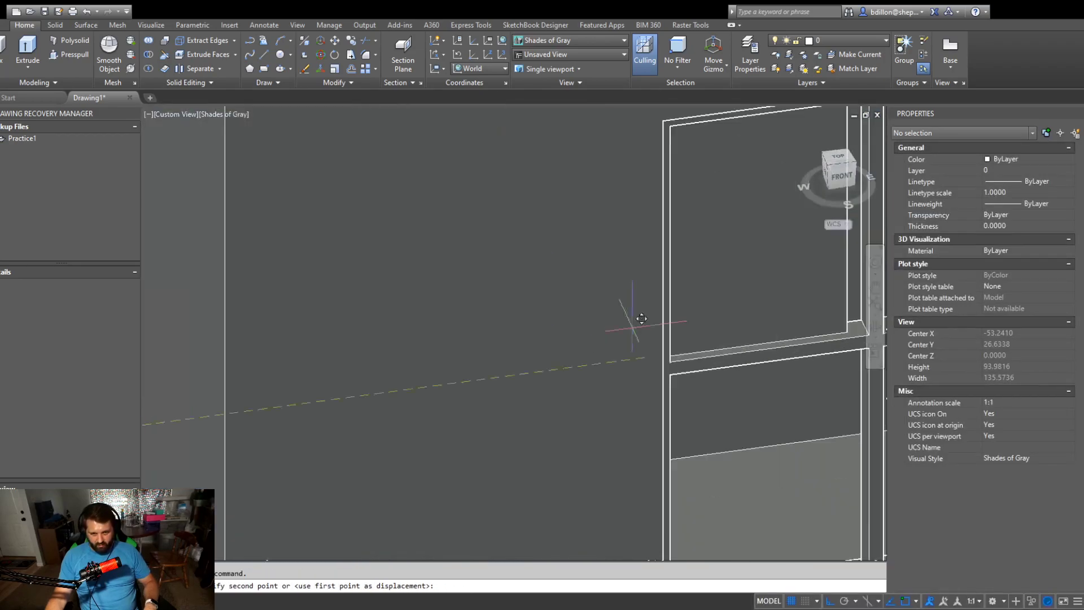
pyautogui.scroll(-8, 700, 371)
pyautogui.scroll(4, 581, 367)
pyautogui.scroll(-2, 559, 372)
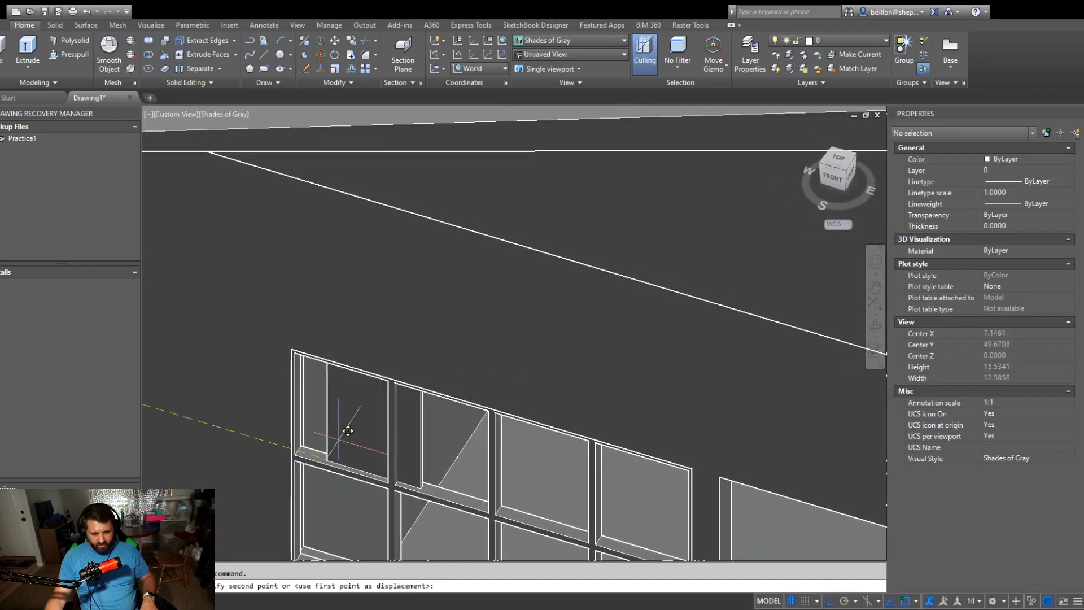
pyautogui.scroll(6, 290, 448)
pyautogui.scroll(5, 477, 450)
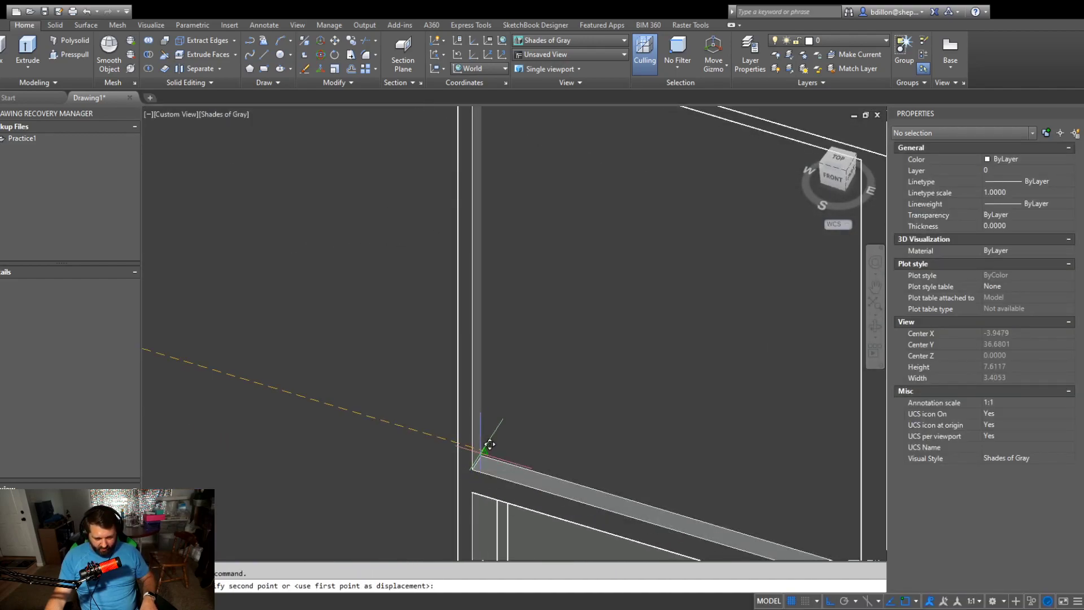
pyautogui.click(518, 461)
# Return the visual style to 2D Wireframe with the divided window in view.
pyautogui.scroll(-6, 609, 457)
pyautogui.moveTo(610, 455); pyautogui.dragTo(447, 397, button='middle')
pyautogui.keyDown('shift'); pyautogui.moveTo(343, 420); pyautogui.dragTo(416, 407, button='middle'); pyautogui.keyUp('shift')
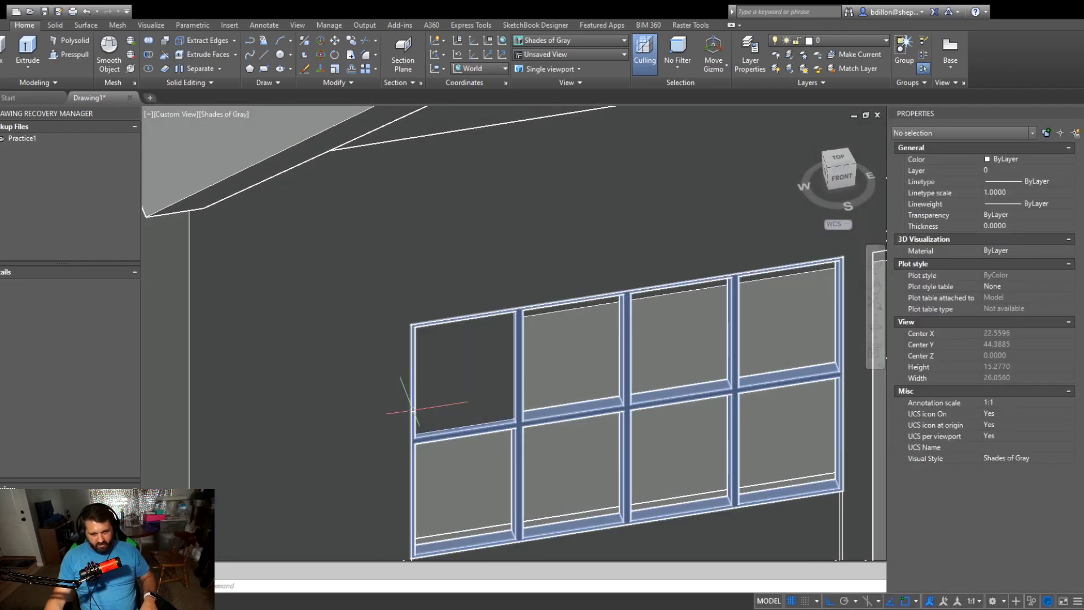
pyautogui.click(1026, 458)
pyautogui.click(1024, 458)
pyautogui.click(1025, 465)
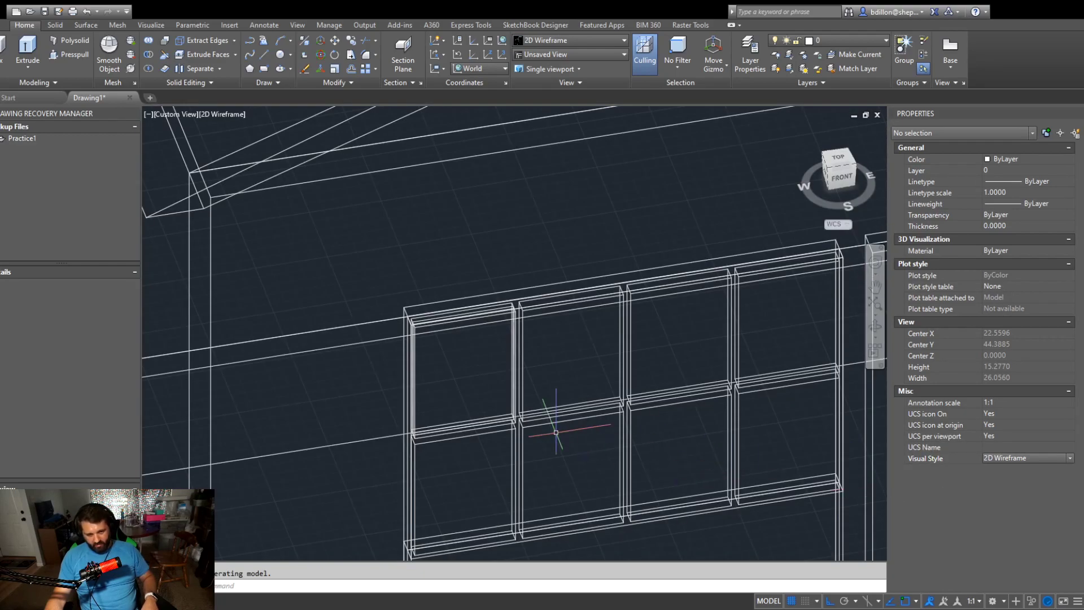
pyautogui.scroll(8, 452, 412)
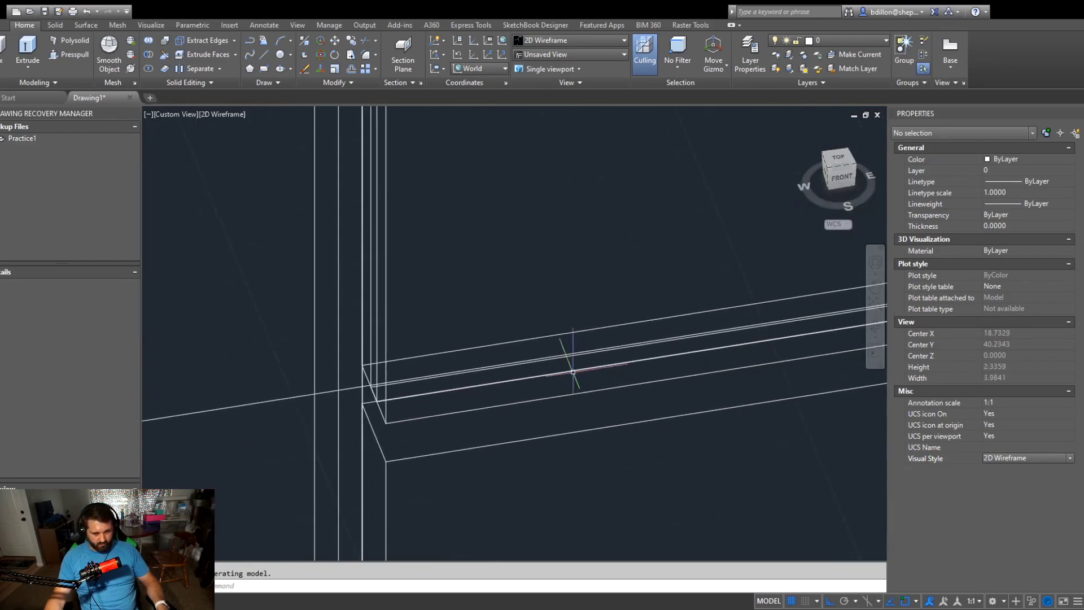
pyautogui.click(442, 393)
pyautogui.keyDown('shift'); pyautogui.moveTo(452, 445); pyautogui.dragTo(494, 447, button='middle'); pyautogui.keyUp('shift')
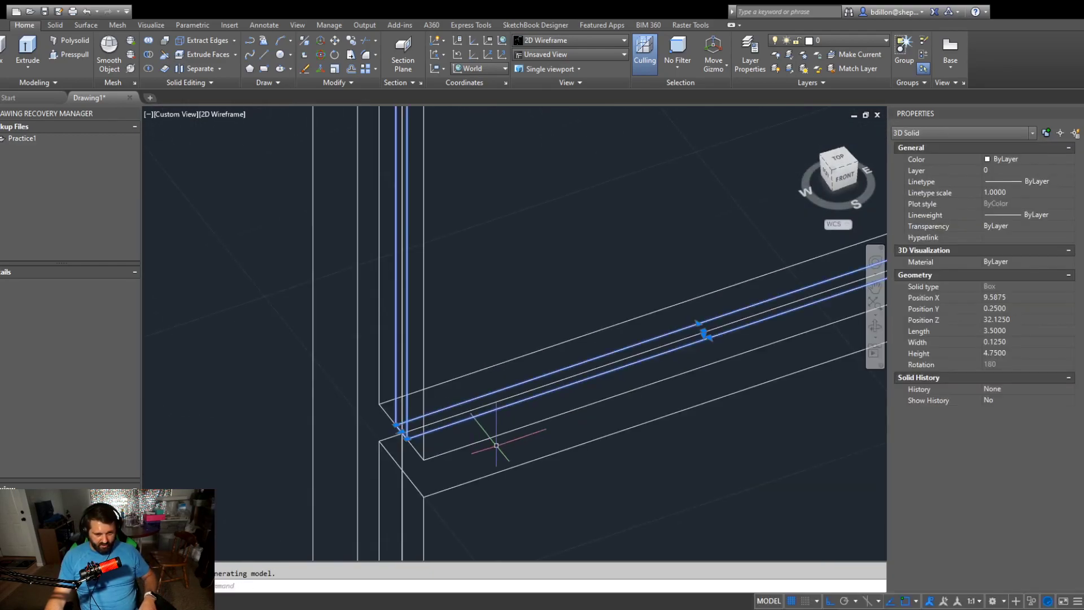
pyautogui.write('c')
pyautogui.press('Return')
pyautogui.press('Escape')
pyautogui.click(463, 421)
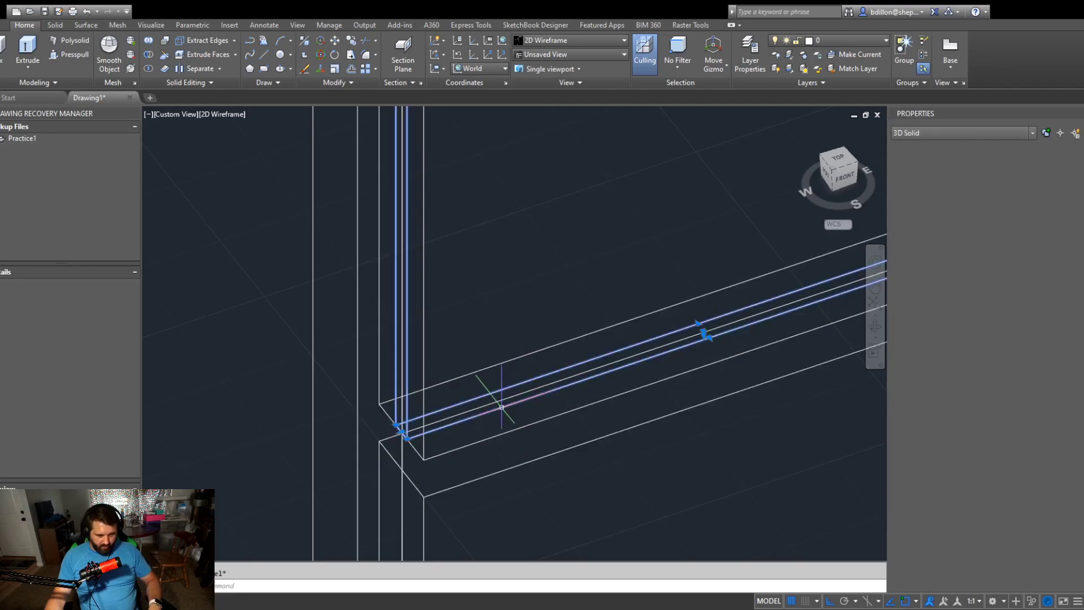
pyautogui.scroll(-5, 487, 374)
pyautogui.scroll(-3, 487, 374)
pyautogui.keyDown('shift'); pyautogui.moveTo(561, 459); pyautogui.dragTo(579, 469, button='middle'); pyautogui.keyUp('shift')
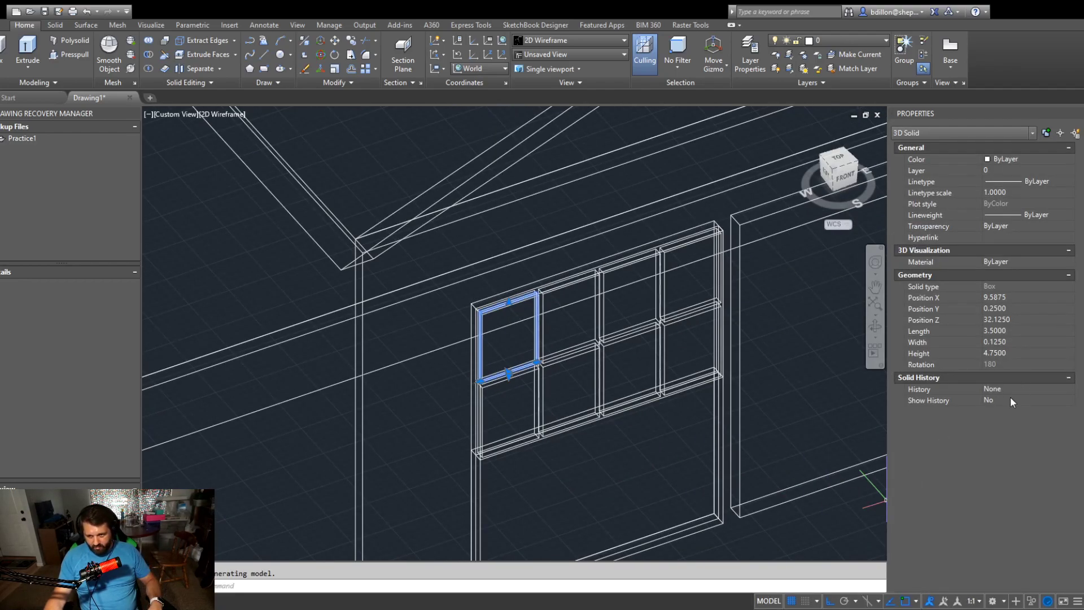
pyautogui.press('Escape')
pyautogui.click(999, 457)
pyautogui.click(1001, 457)
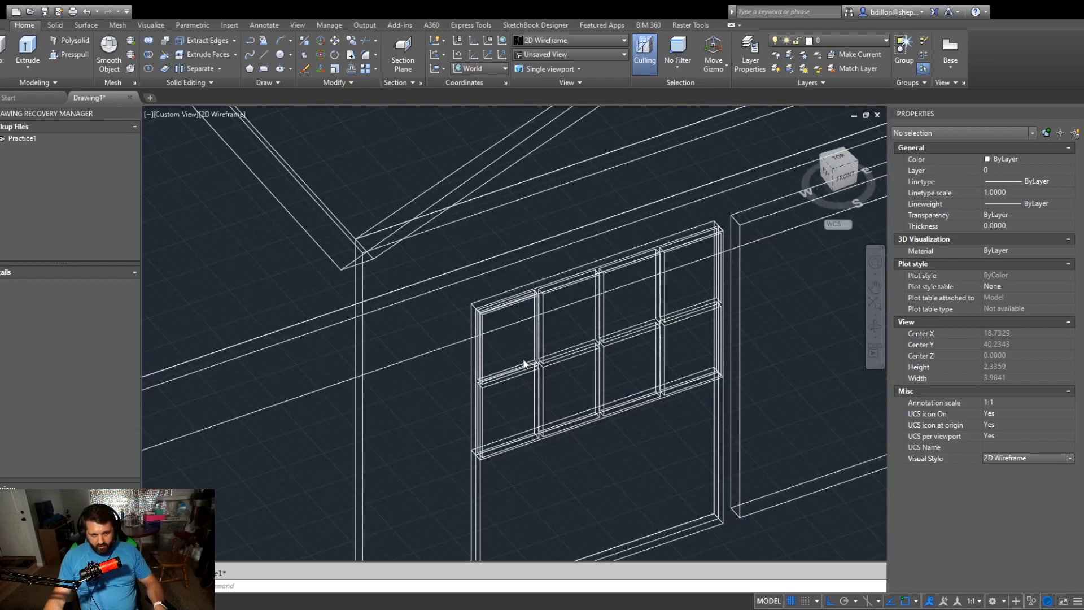
pyautogui.scroll(5, 516, 365)
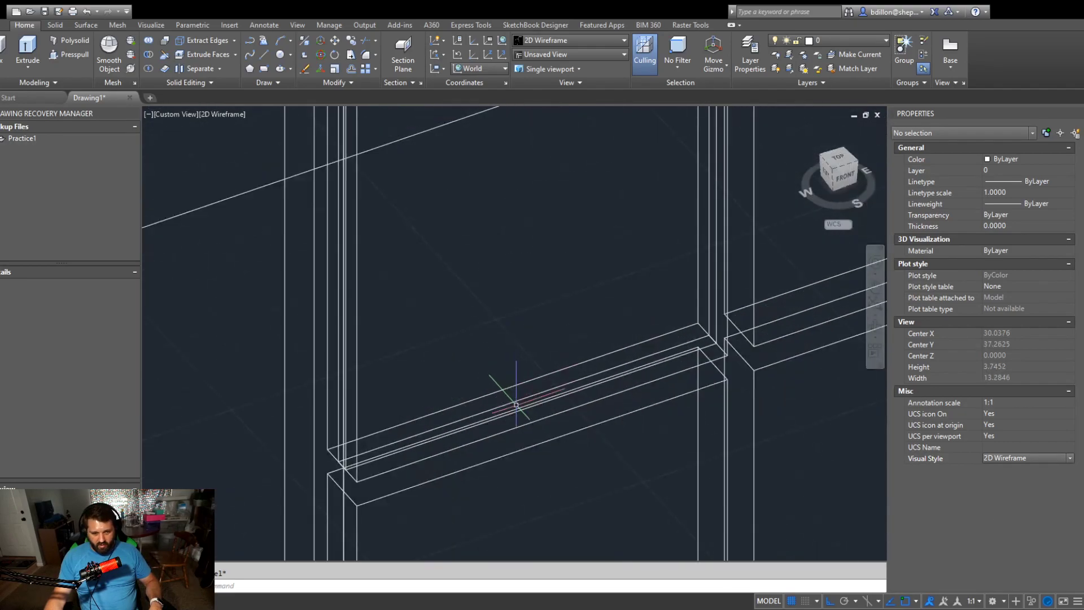
pyautogui.click(509, 395)
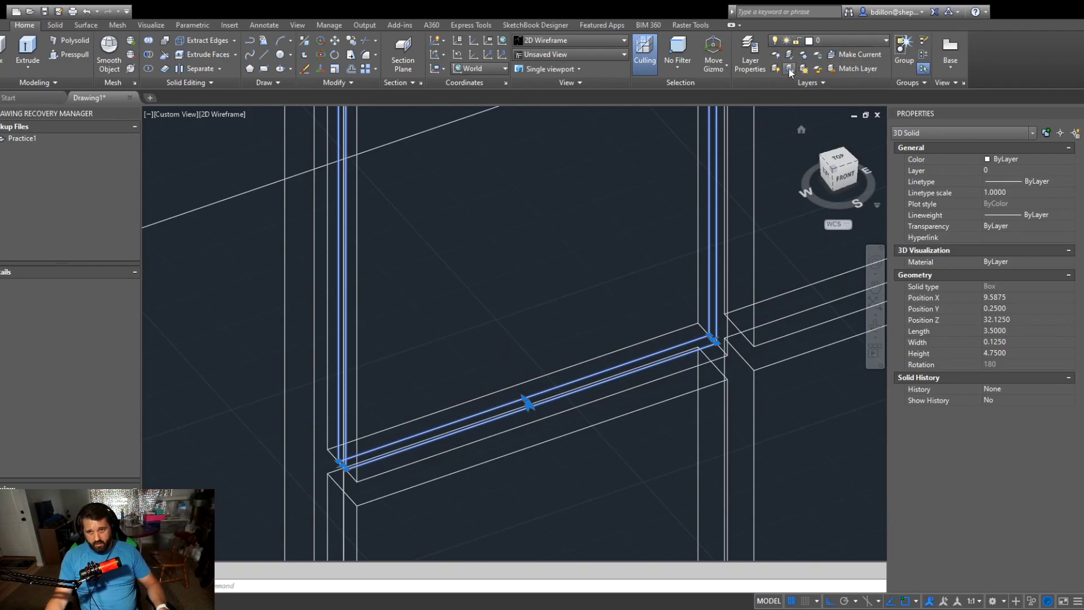
pyautogui.press('Escape')
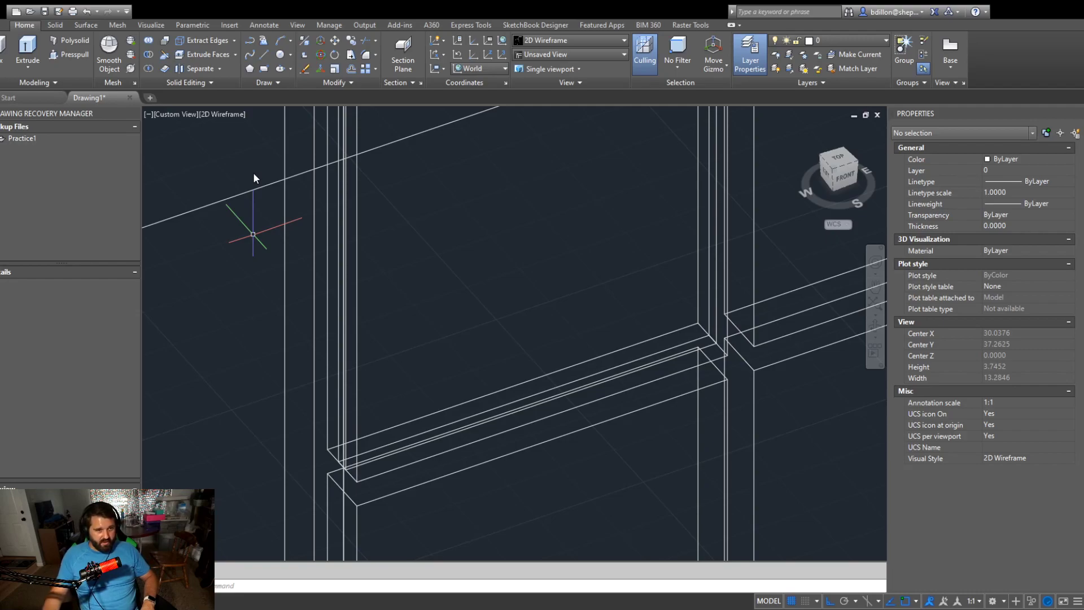
# Create the layers House and Windows, give House a magenta color and Windows a light blue one, and make House current.
pyautogui.hotkey('ctrl', 's')
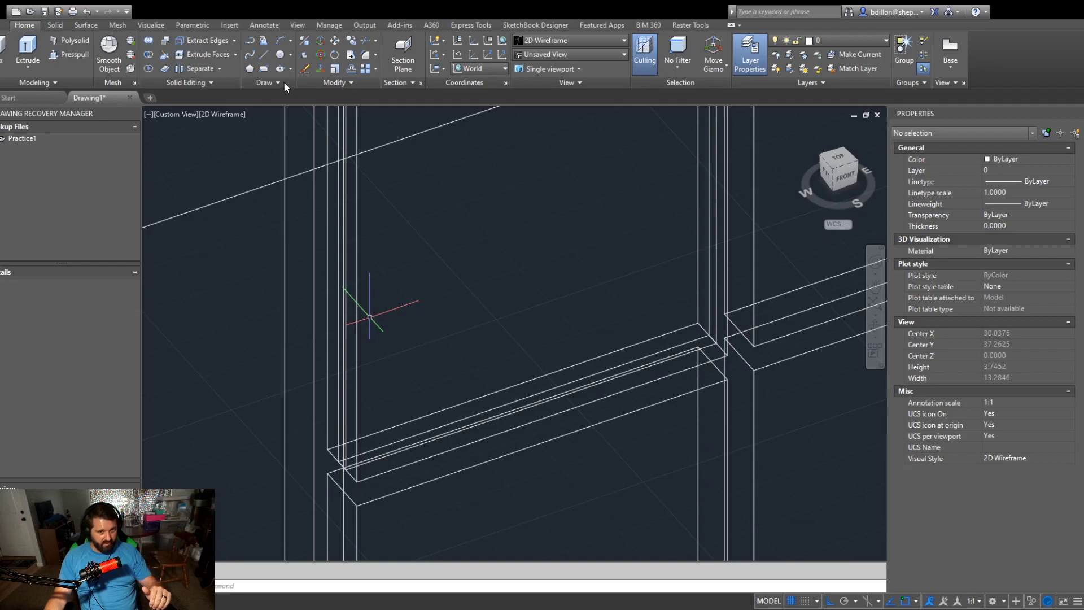
pyautogui.click(418, 83)
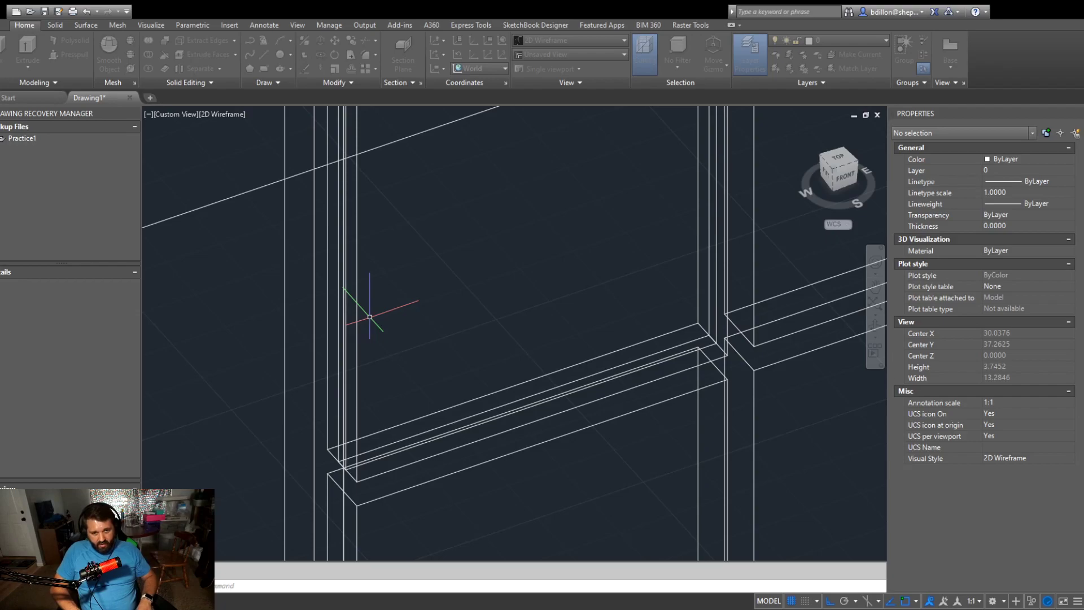
pyautogui.click(605, 403)
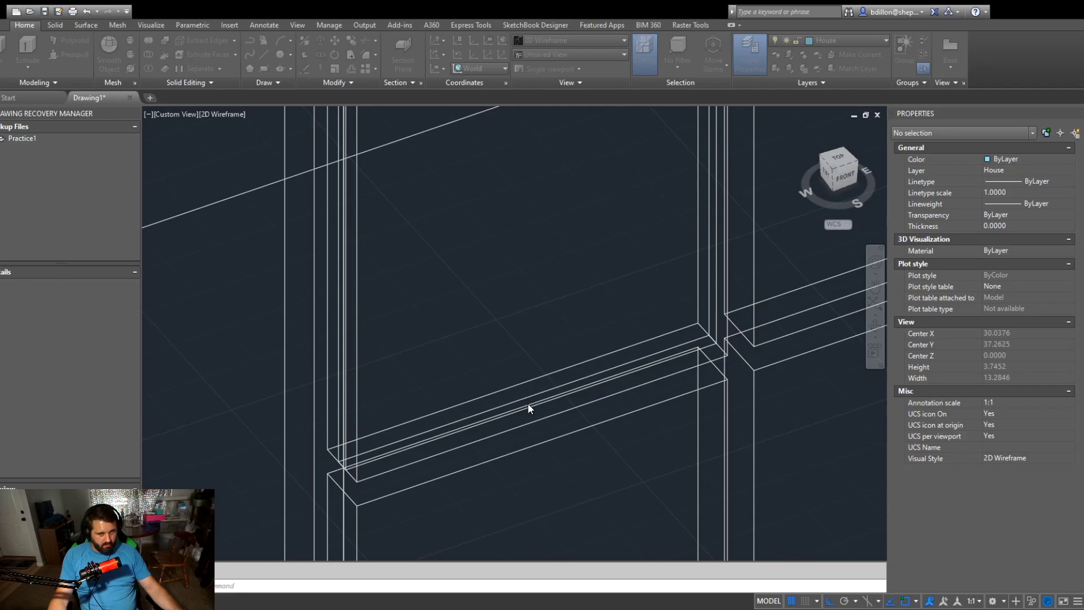
pyautogui.click(313, 117)
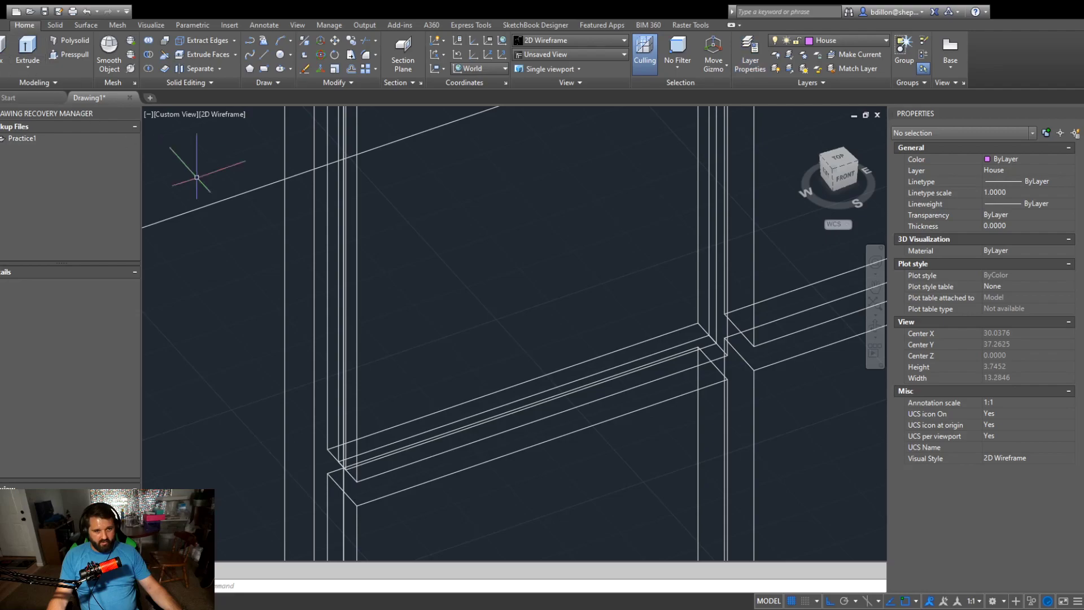
# Put the thin glass pane in the upper-left window opening on the Windows layer.
pyautogui.scroll(-8, 305, 215)
pyautogui.scroll(6, 305, 217)
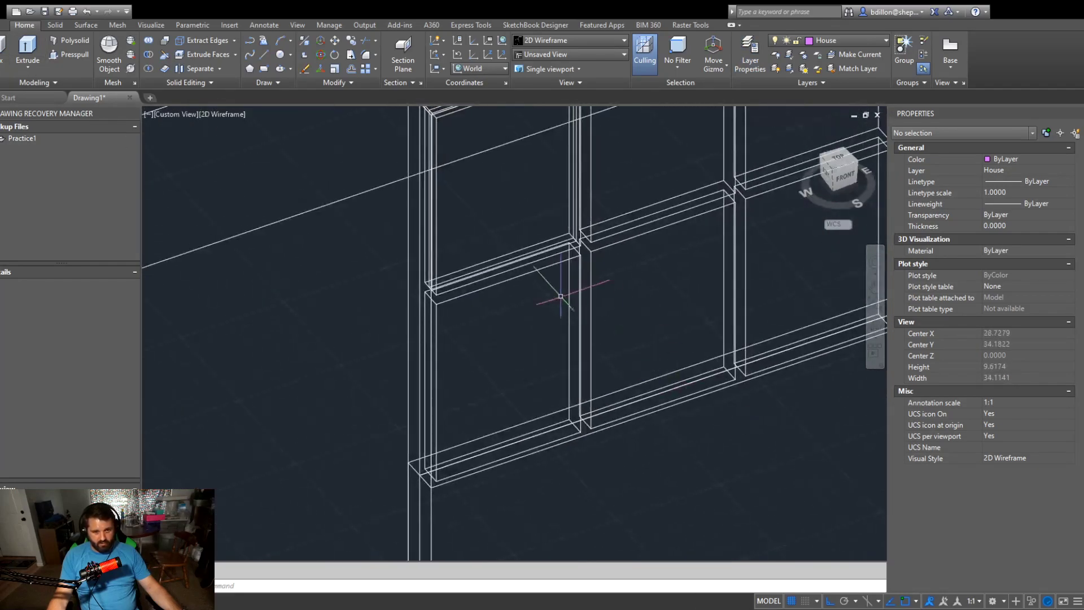
pyautogui.click(471, 270)
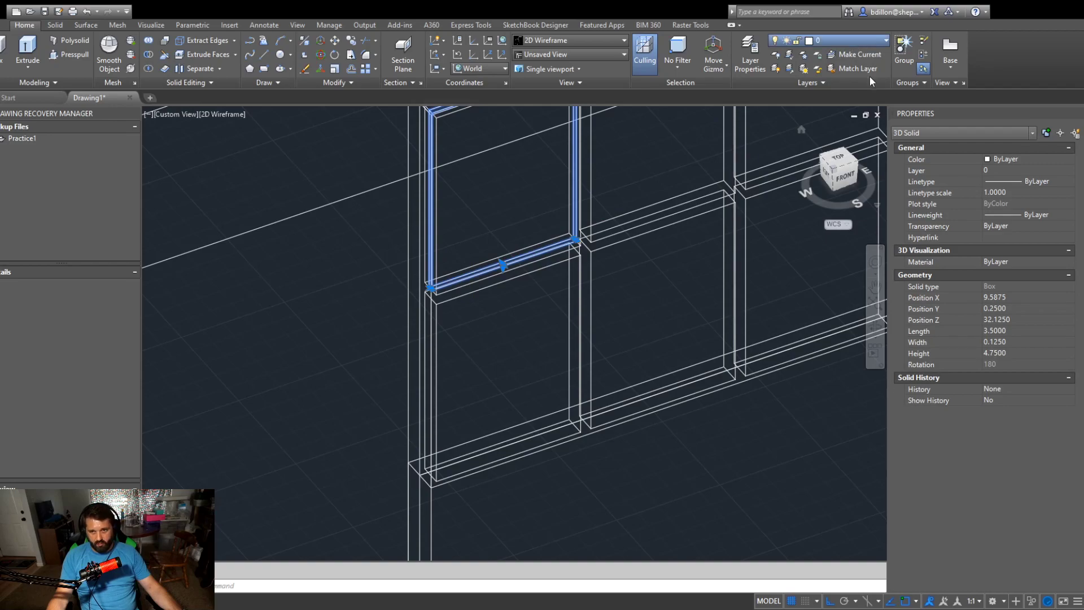
pyautogui.click(867, 129)
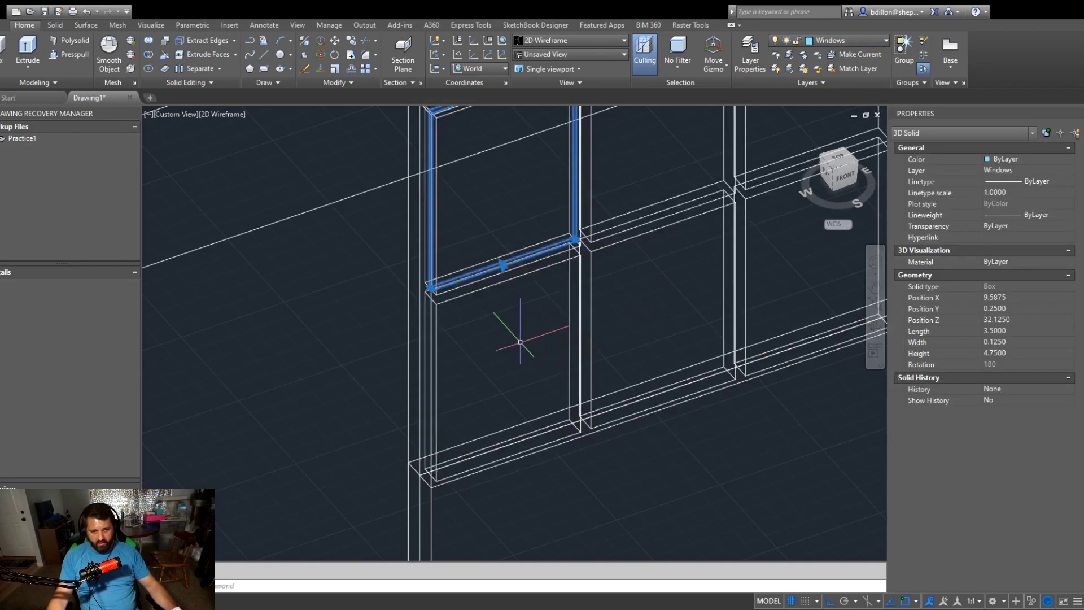
pyautogui.press('Escape')
pyautogui.scroll(10, 497, 274)
pyautogui.click(442, 241)
pyautogui.press('Escape')
pyautogui.scroll(-5, 435, 231)
pyautogui.scroll(5, 354, 246)
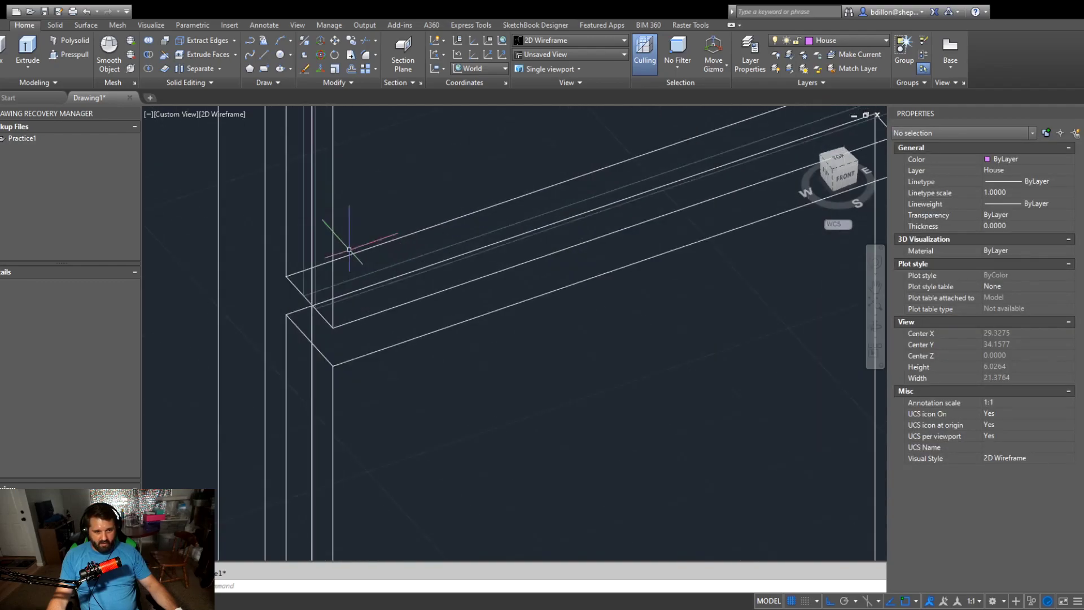
pyautogui.click(382, 266)
pyautogui.click(363, 307)
pyautogui.press('Escape')
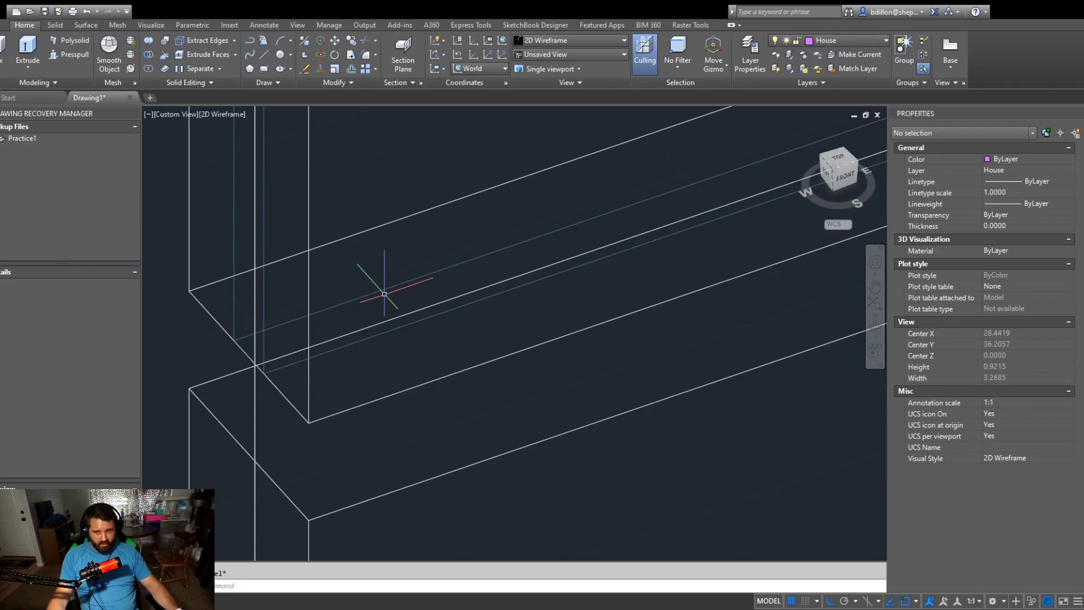
# Assign the solid forming the house walls to the House layer.
pyautogui.scroll(-10, 685, 243)
pyautogui.moveTo(697, 314); pyautogui.dragTo(351, 231, button='middle')
pyautogui.click(603, 318)
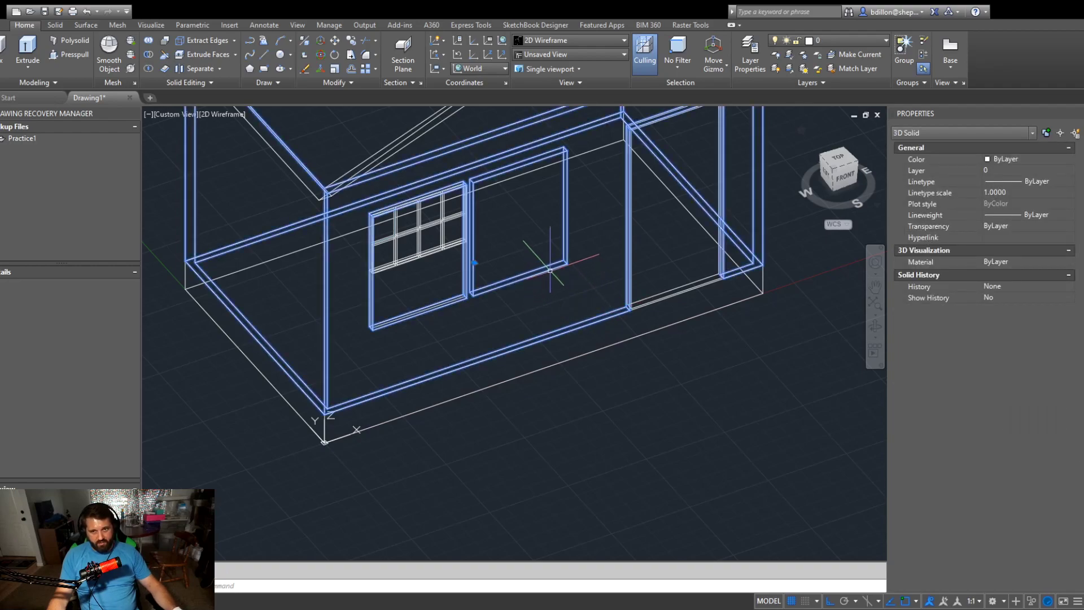
pyautogui.click(831, 43)
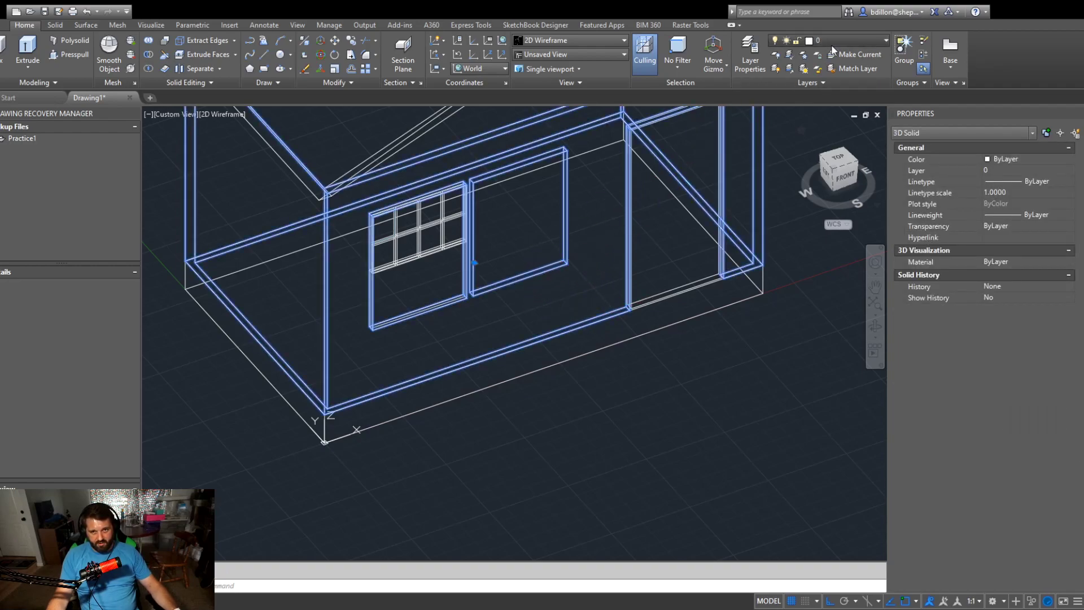
pyautogui.click(849, 96)
pyautogui.press('Escape')
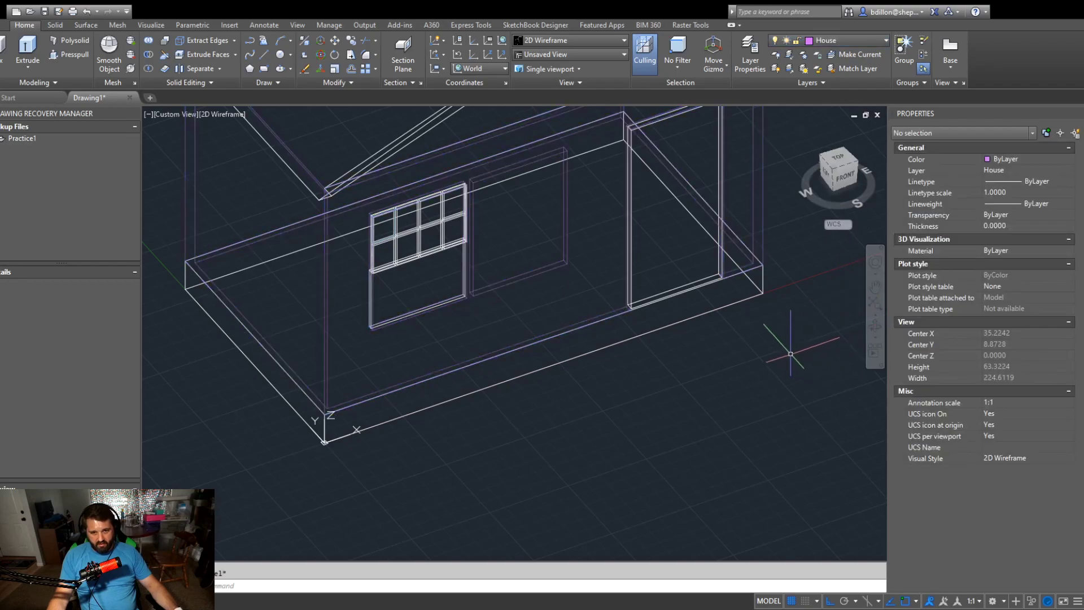
# Create a white layer named Window frame and put the divided upper window frame on it.
pyautogui.scroll(6, 362, 288)
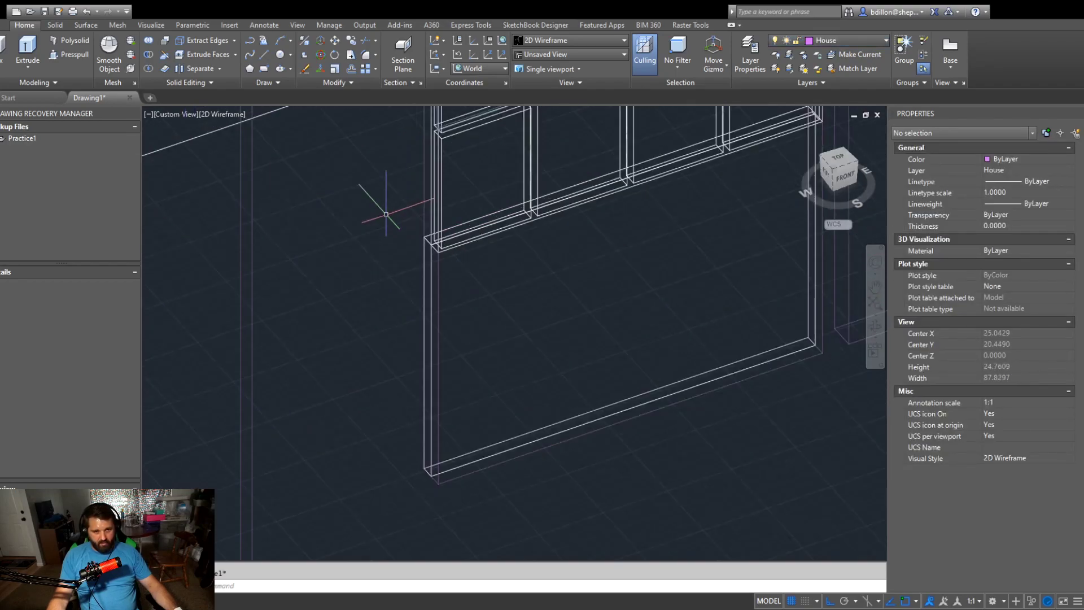
pyautogui.scroll(-4, 399, 289)
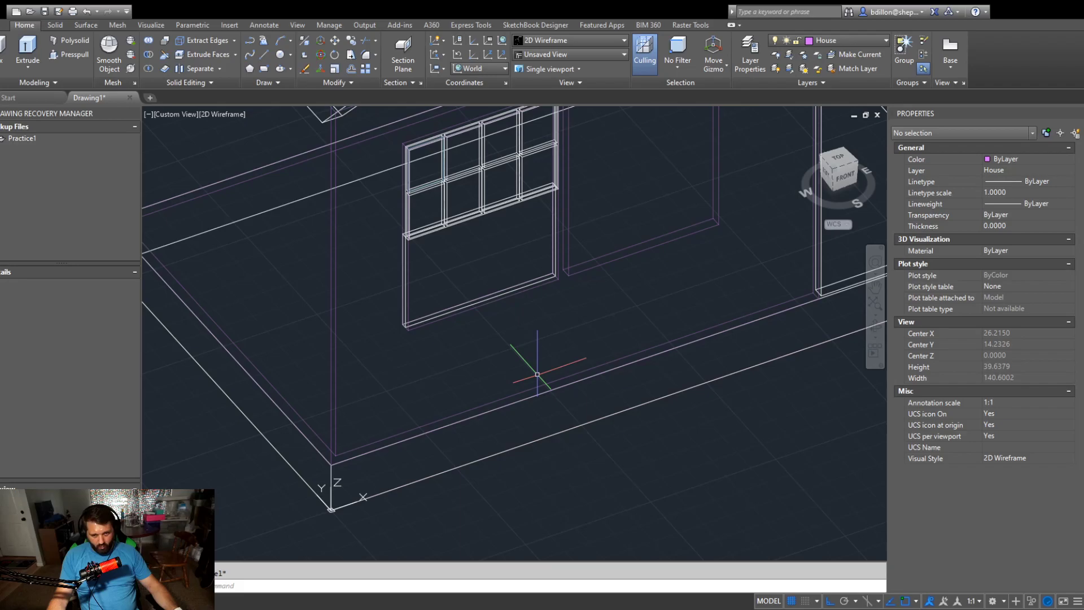
pyautogui.scroll(-2, 671, 257)
pyautogui.moveTo(591, 330); pyautogui.dragTo(491, 368, button='middle')
pyautogui.scroll(3, 418, 278)
pyautogui.scroll(-4, 449, 291)
pyautogui.moveTo(477, 305); pyautogui.dragTo(513, 319, button='middle')
pyautogui.scroll(8, 512, 319)
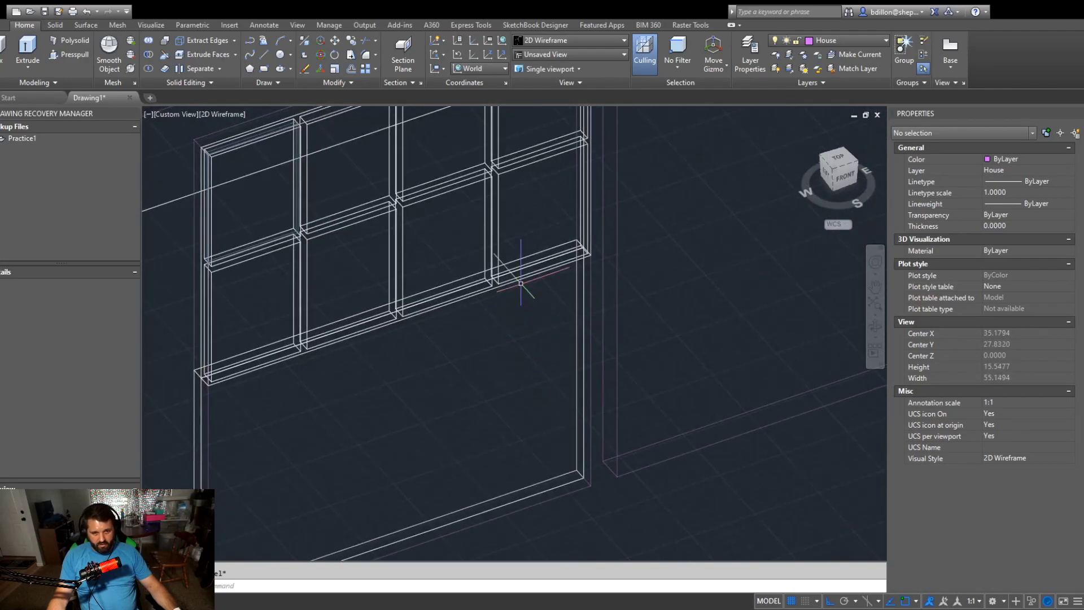
pyautogui.click(521, 283)
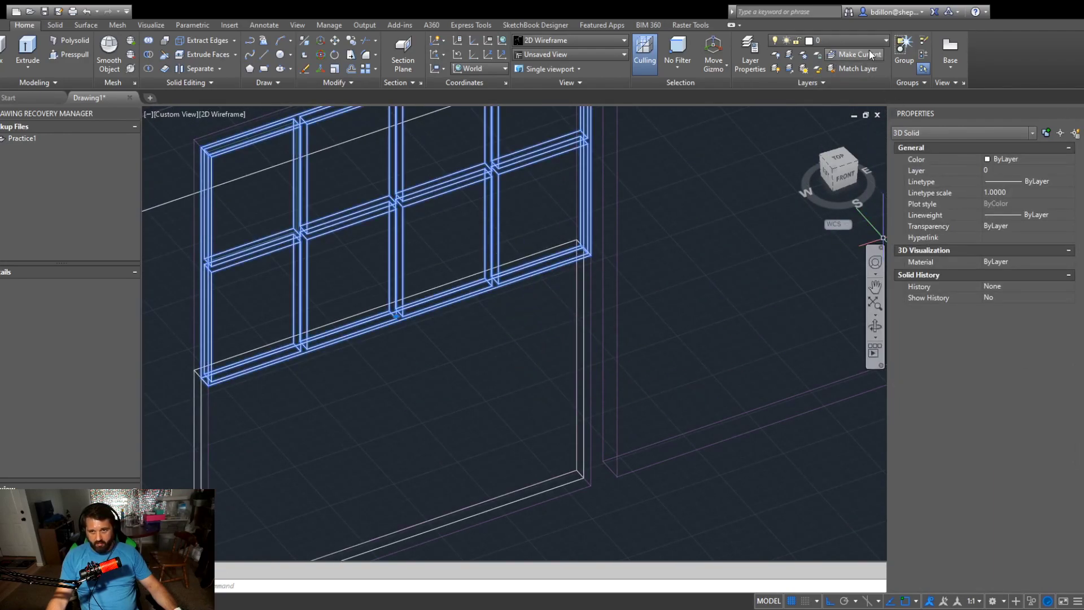
pyautogui.press('Escape')
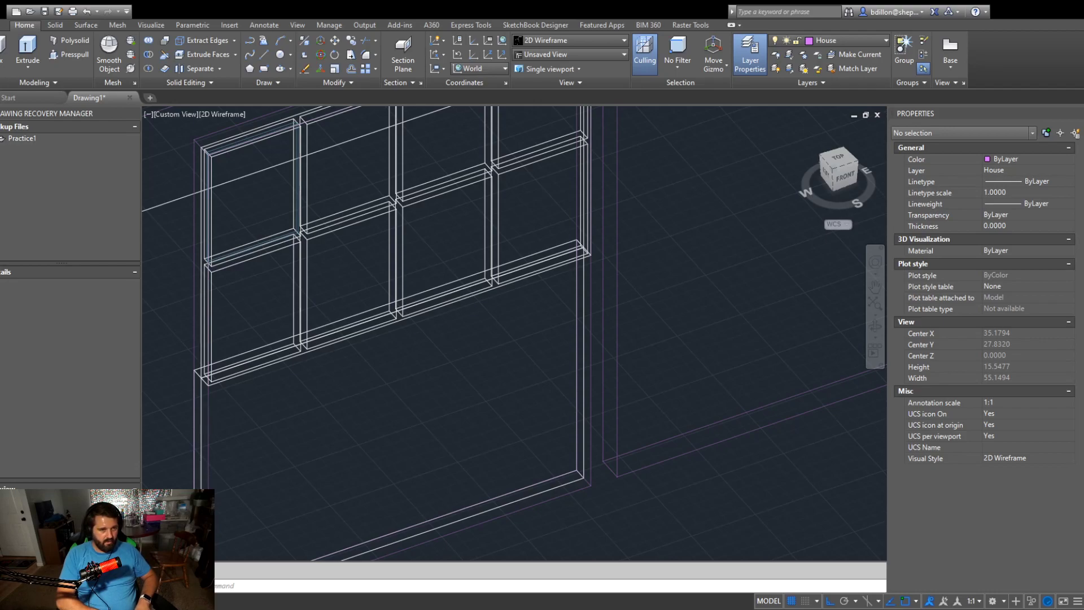
pyautogui.click(318, 116)
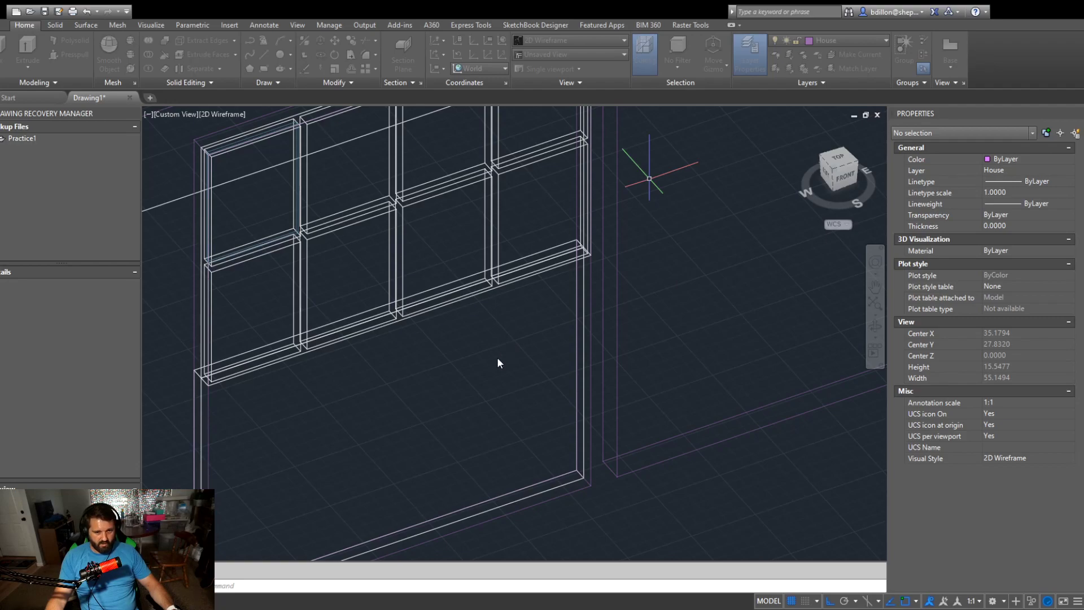
pyautogui.click(524, 410)
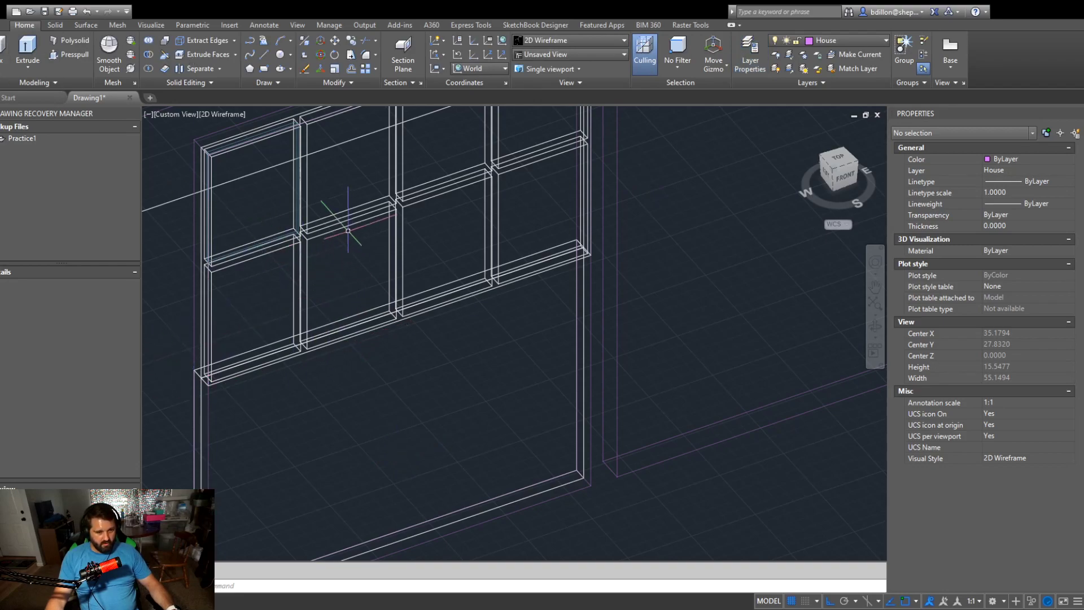
pyautogui.click(324, 233)
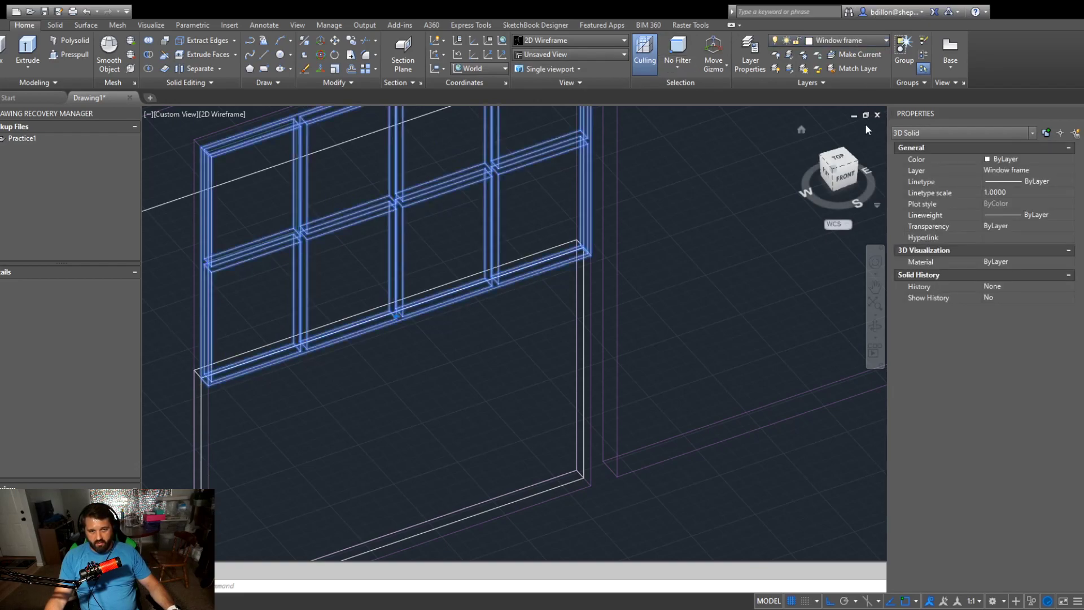
pyautogui.press('Escape')
pyautogui.scroll(-5, 534, 430)
pyautogui.scroll(10, 497, 416)
pyautogui.scroll(8, 518, 390)
pyautogui.click(640, 410)
pyautogui.click(586, 453)
pyautogui.scroll(-10, 490, 452)
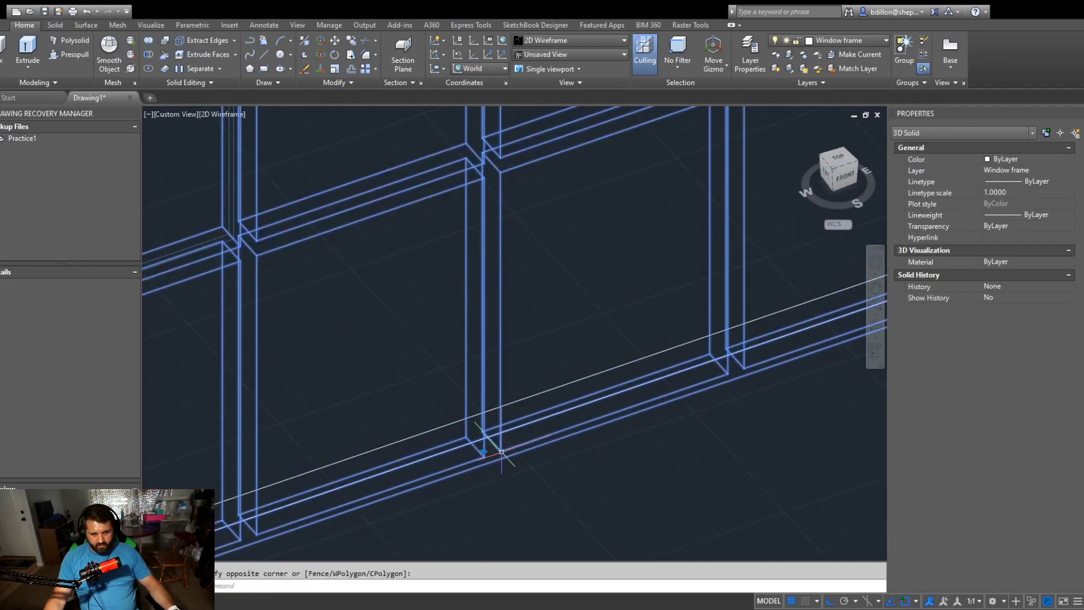
pyautogui.press('Escape')
pyautogui.scroll(-10, 516, 514)
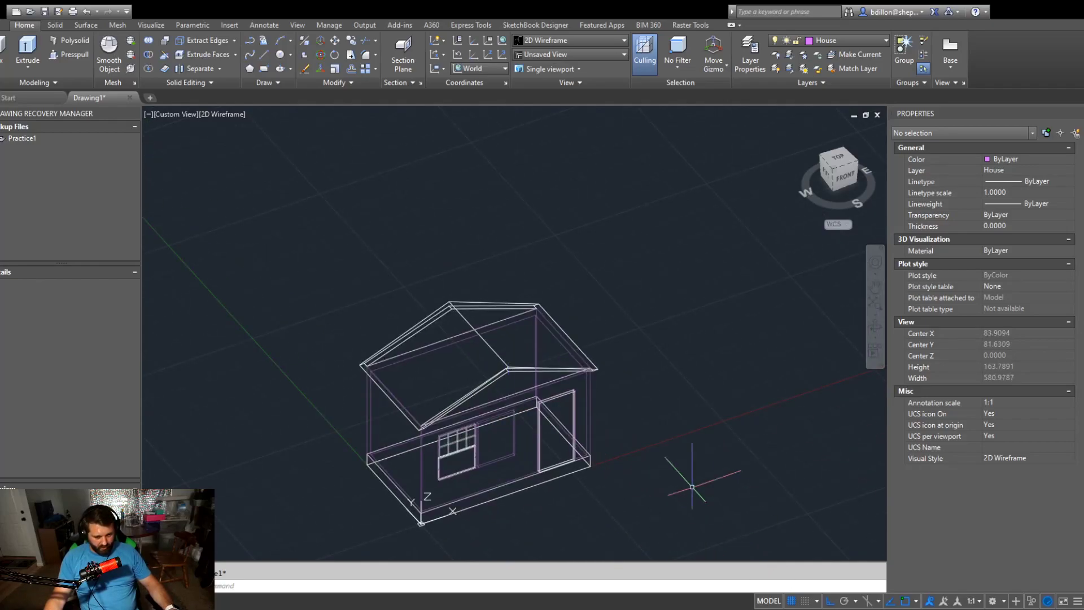
pyautogui.scroll(15, 452, 462)
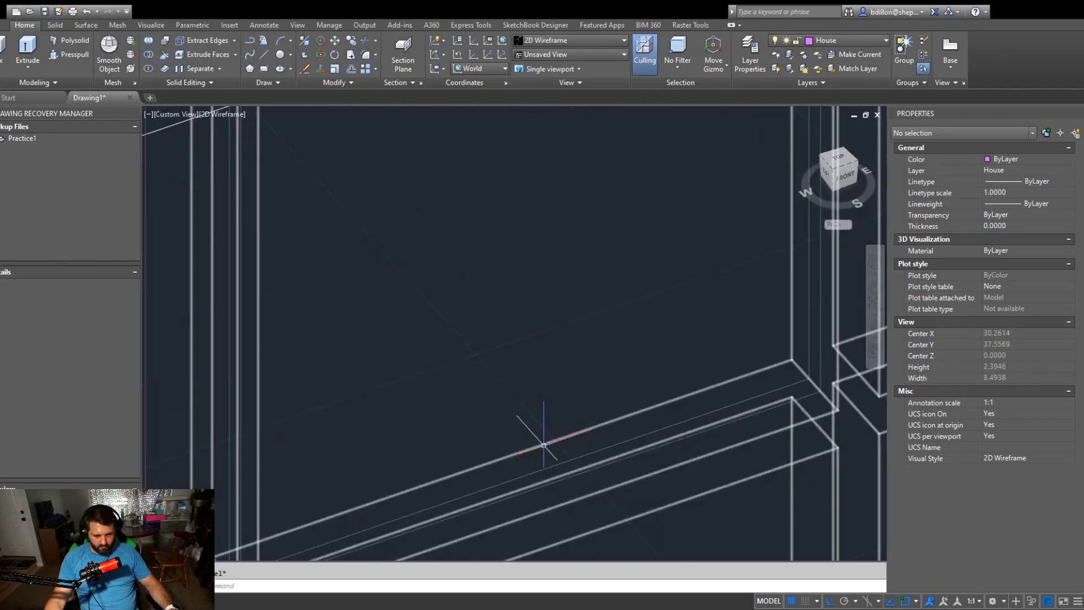
pyautogui.click(553, 464)
pyautogui.scroll(-5, 552, 464)
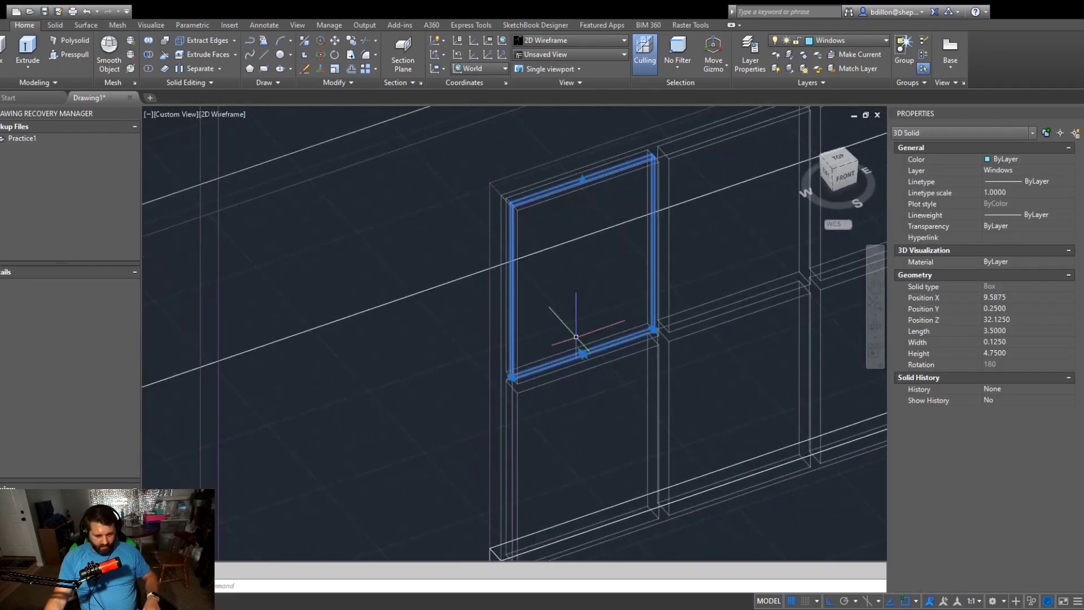
pyautogui.write('c')
pyautogui.press('Return')
pyautogui.scroll(5, 513, 380)
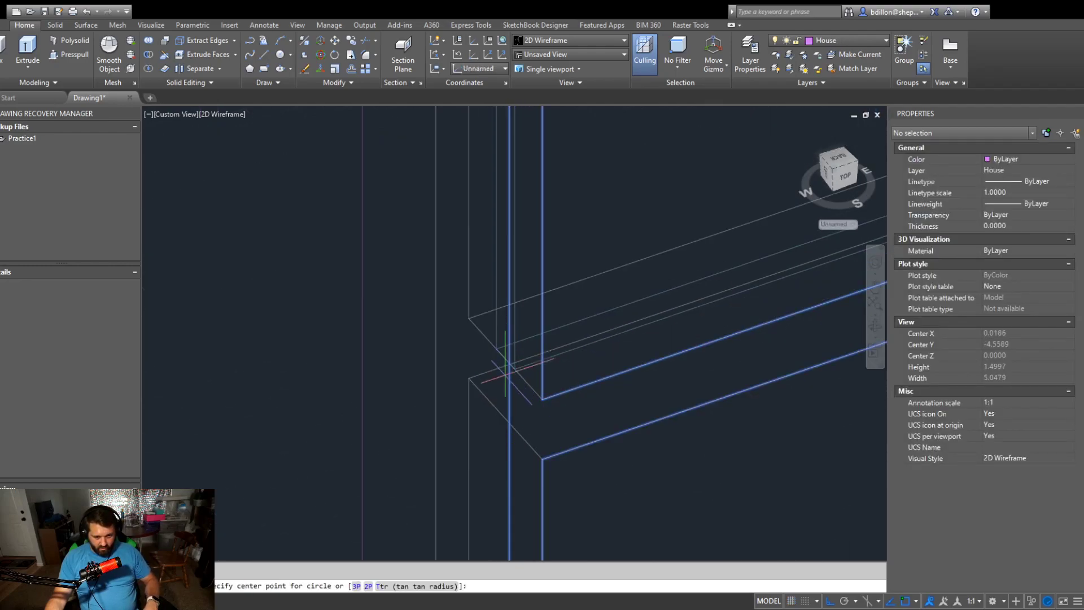
pyautogui.moveTo(506, 364)
pyautogui.keyDown('shift'); pyautogui.mouseDown(button='middle')
pyautogui.moveTo(540, 383)
pyautogui.moveTo(458, 407)
pyautogui.moveTo(517, 372)
pyautogui.mouseUp(button='middle'); pyautogui.keyUp('shift')
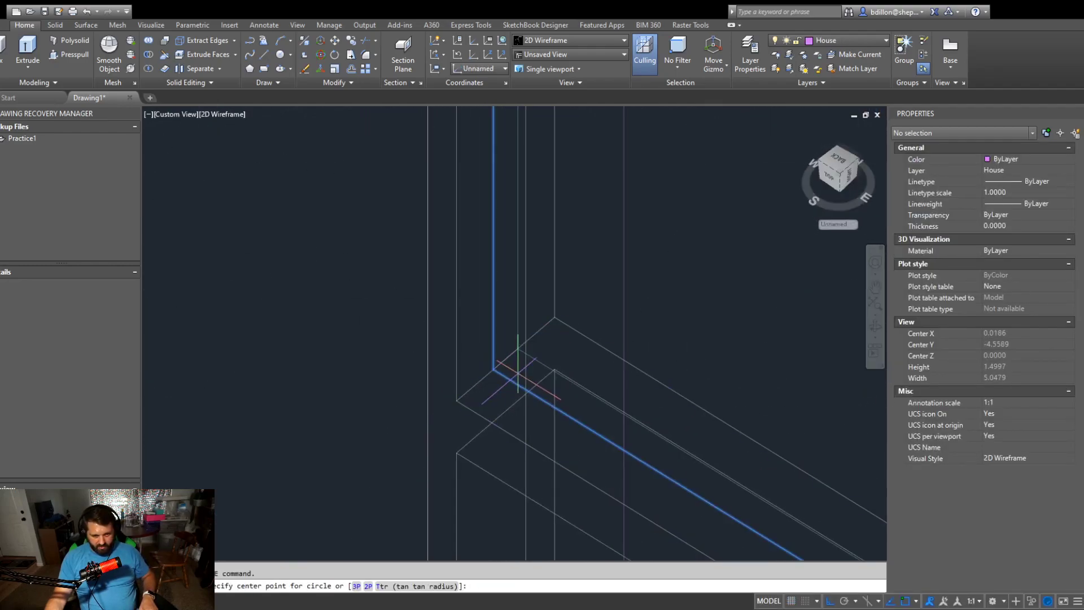
pyautogui.scroll(-5, 505, 356)
pyautogui.scroll(4, 538, 331)
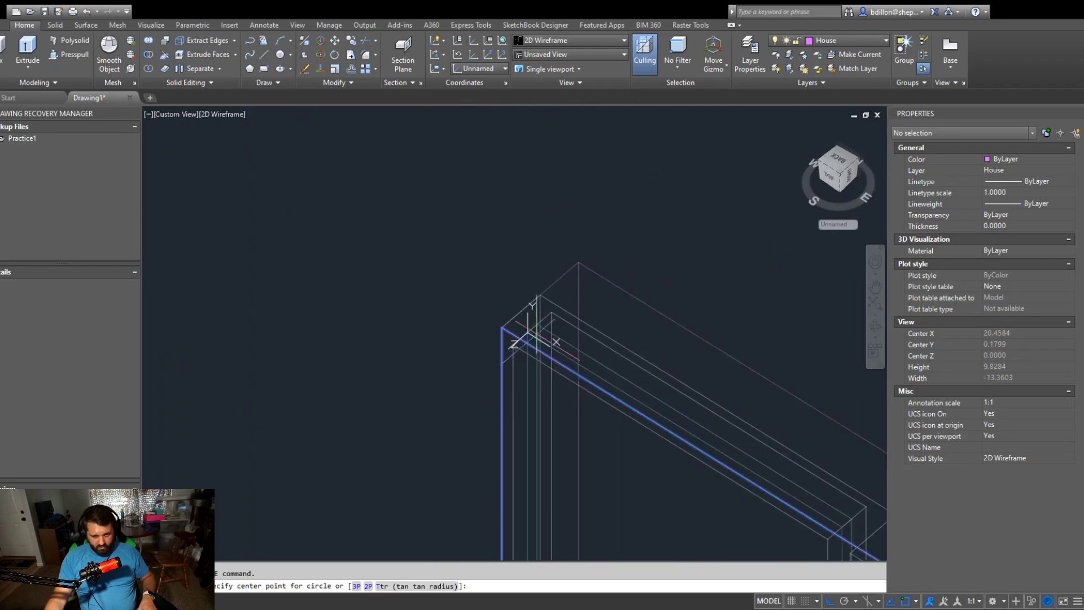
pyautogui.scroll(5, 553, 342)
pyautogui.keyDown('shift'); pyautogui.moveTo(551, 310); pyautogui.dragTo(580, 316, button='middle'); pyautogui.keyUp('shift')
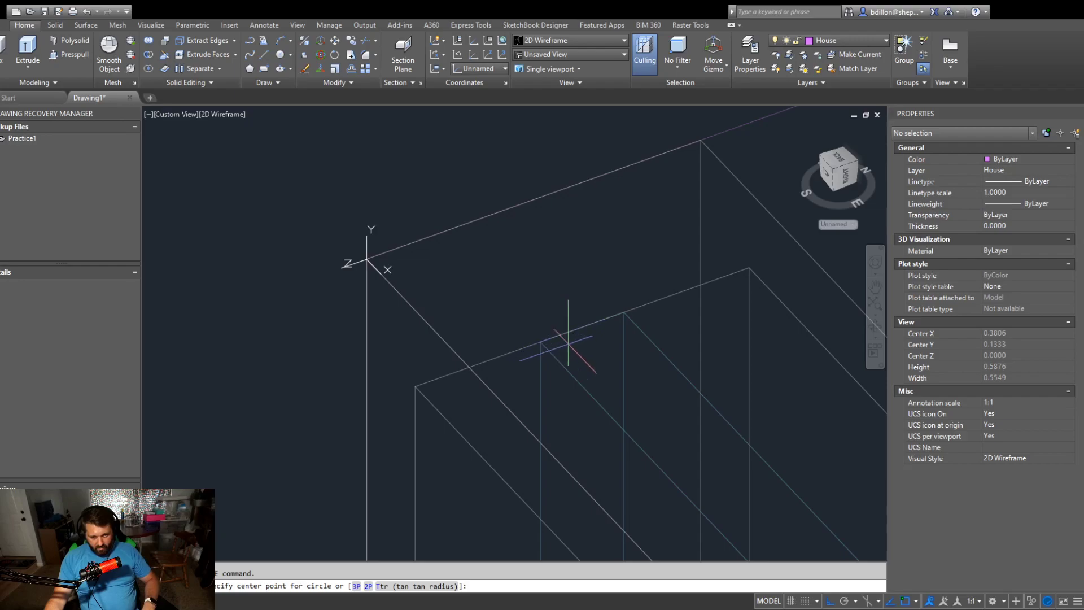
pyautogui.keyDown('shift'); pyautogui.moveTo(551, 389); pyautogui.dragTo(594, 299, button='middle'); pyautogui.keyUp('shift')
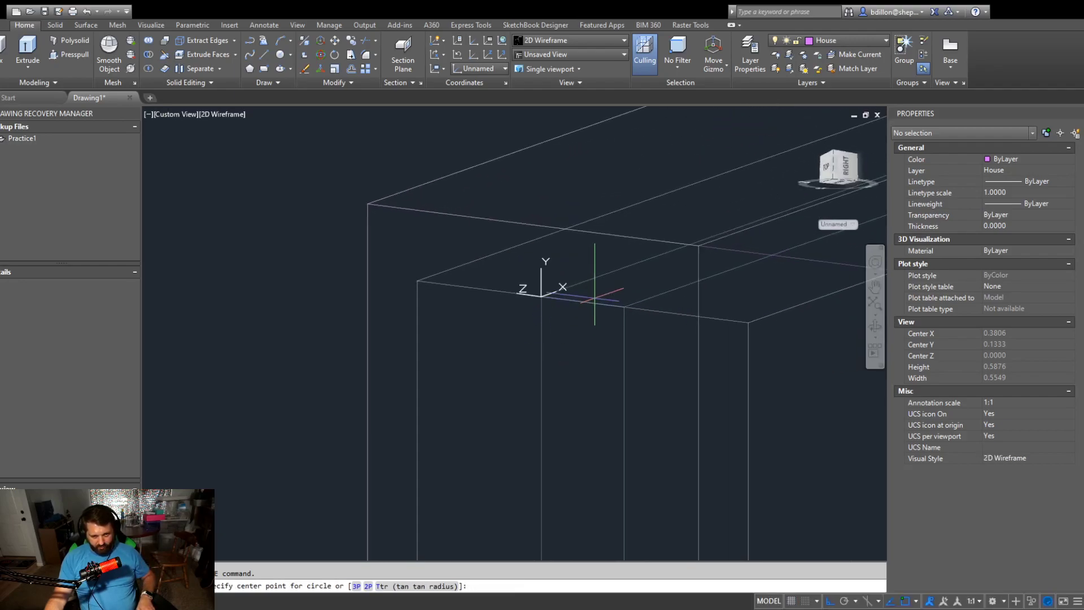
pyautogui.scroll(-8, 586, 316)
pyautogui.keyDown('shift'); pyautogui.moveTo(581, 399); pyautogui.dragTo(617, 521, button='middle'); pyautogui.keyUp('shift')
pyautogui.scroll(5, 573, 476)
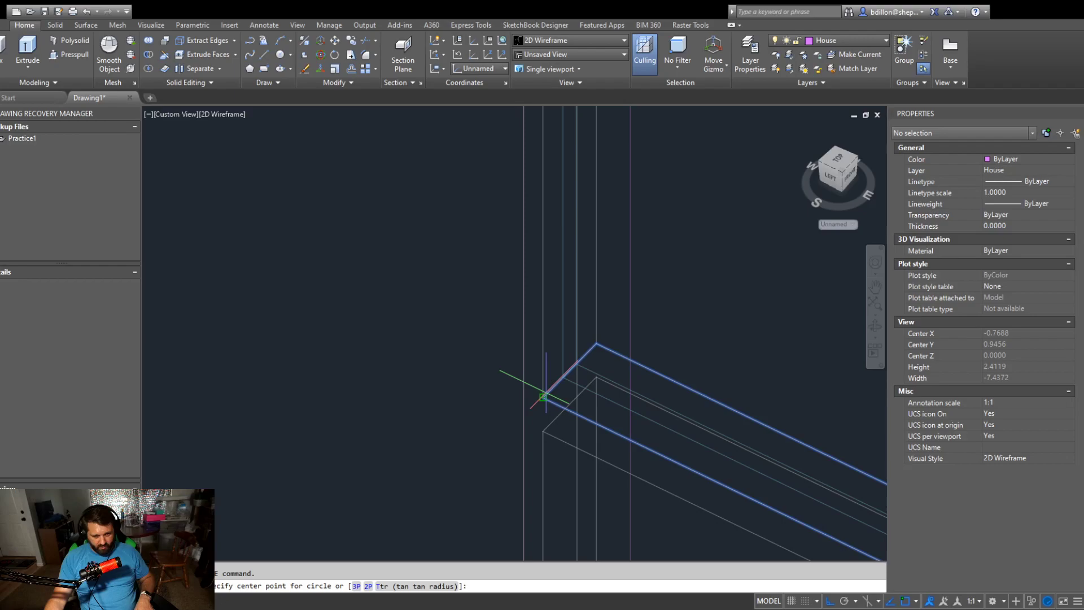
pyautogui.click(546, 394)
pyautogui.scroll(-5, 627, 361)
pyautogui.press('Escape')
# Copy the glass pane by the midpoint of its lower-left edge to the matching midpoint in the second upper opening.
pyautogui.scroll(5, 637, 376)
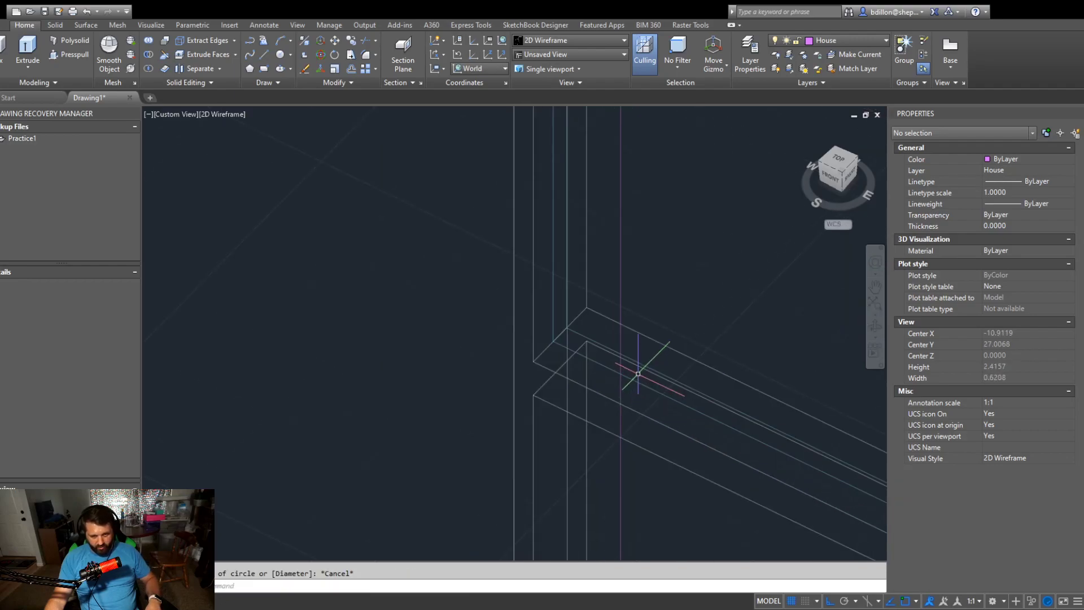
pyautogui.click(635, 381)
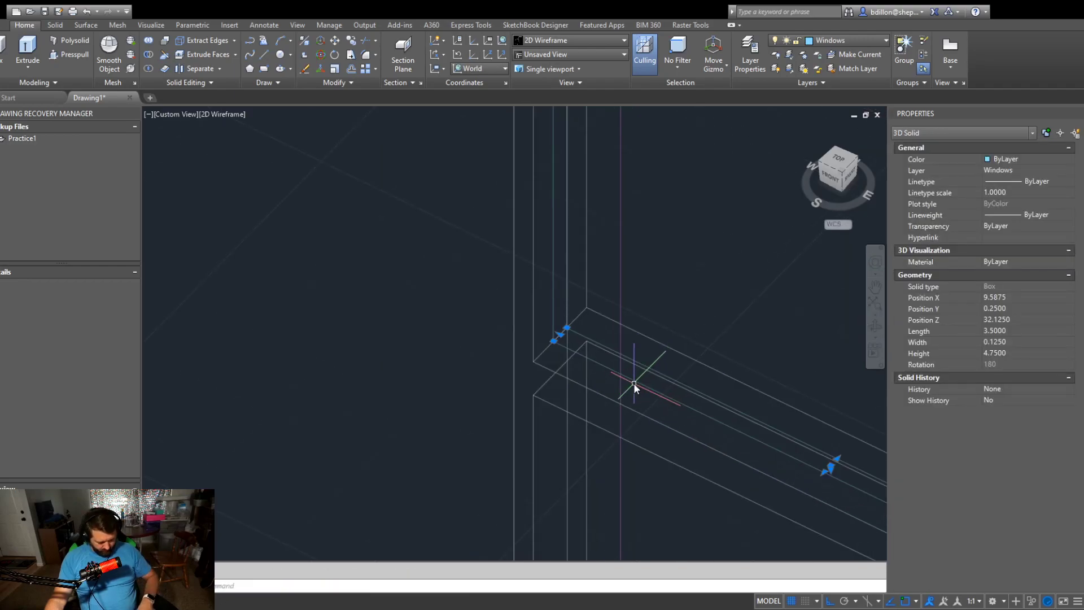
pyautogui.write('co')
pyautogui.press('Return')
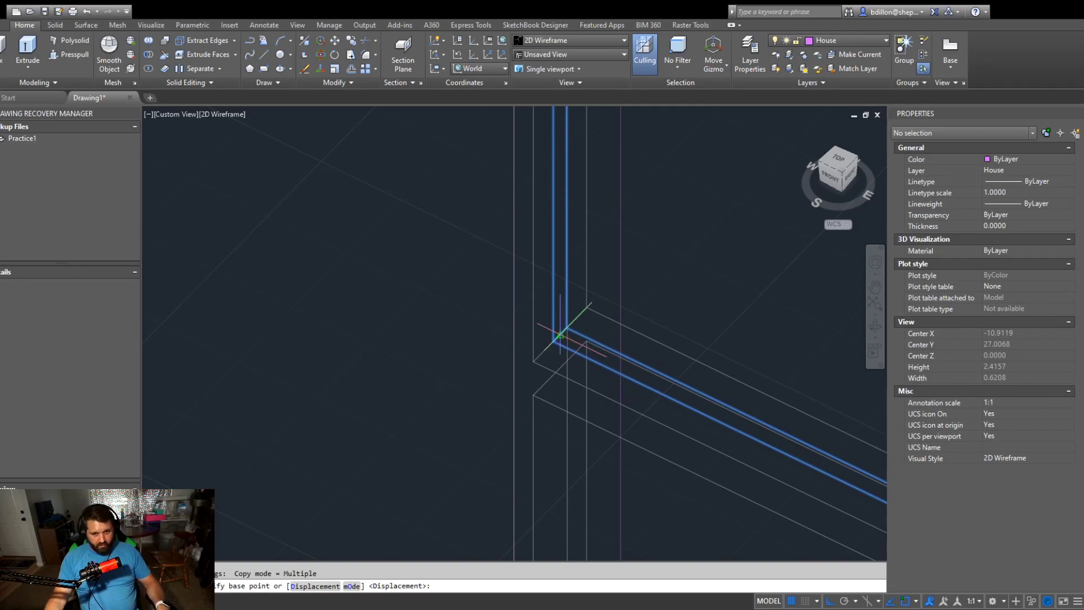
pyautogui.click(560, 336)
pyautogui.scroll(-5, 429, 351)
pyautogui.scroll(5, 451, 351)
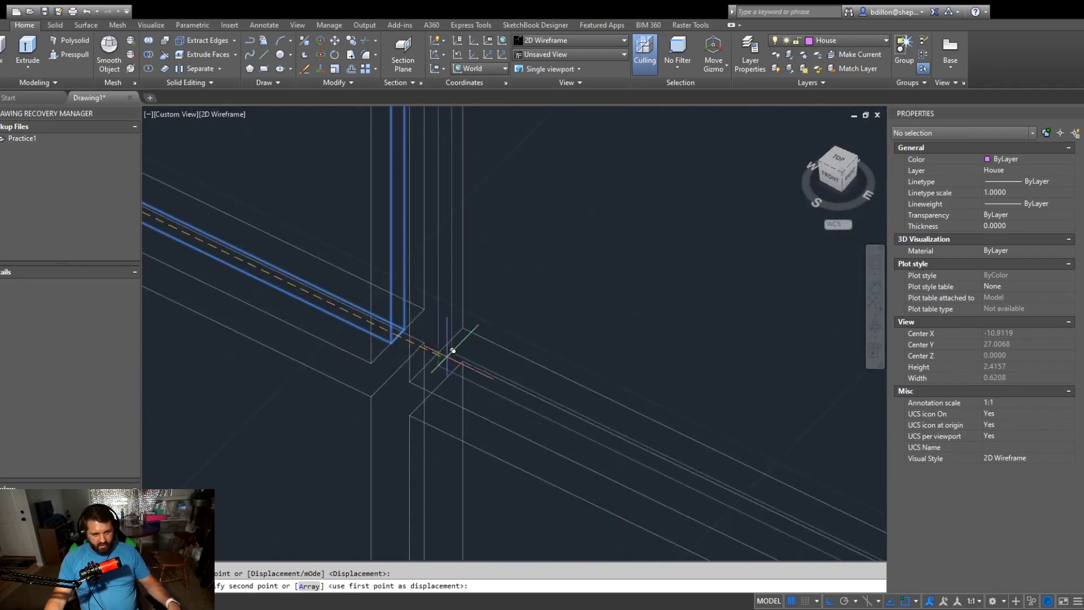
pyautogui.click(444, 351)
# Place further copies of the pane at the matching edge midpoints of the third and fourth upper openings.
pyautogui.scroll(-5, 551, 368)
pyautogui.moveTo(610, 376); pyautogui.dragTo(445, 326, button='middle')
pyautogui.scroll(4, 473, 347)
pyautogui.scroll(6, 387, 426)
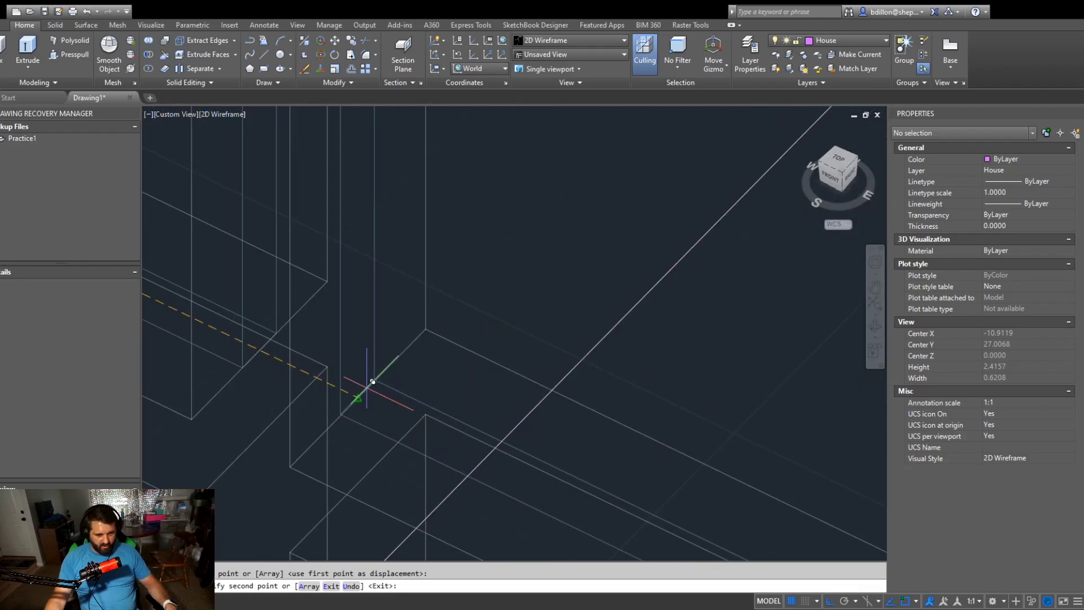
pyautogui.scroll(-2, 459, 375)
pyautogui.scroll(-8, 579, 439)
pyautogui.moveTo(659, 463); pyautogui.dragTo(432, 281, button='middle')
pyautogui.scroll(3, 438, 275)
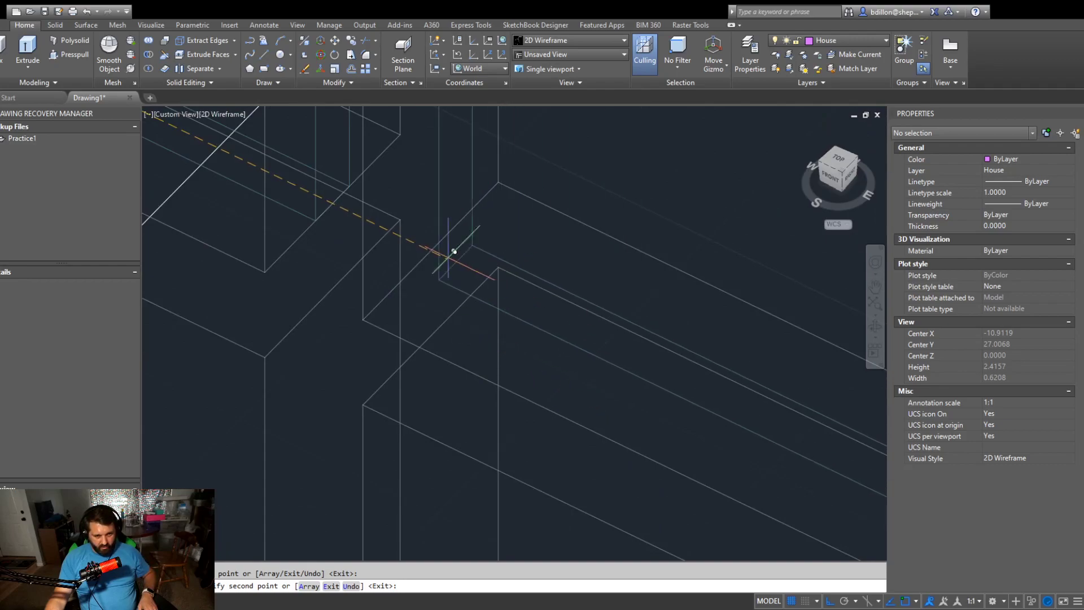
# Continue copying the pane to the matching edge midpoints of the two right-hand openings in the lower row.
pyautogui.scroll(-8, 605, 343)
pyautogui.moveTo(600, 354); pyautogui.dragTo(605, 186, button='middle')
pyautogui.scroll(-2, 607, 398)
pyautogui.scroll(6, 603, 402)
pyautogui.scroll(-8, 629, 294)
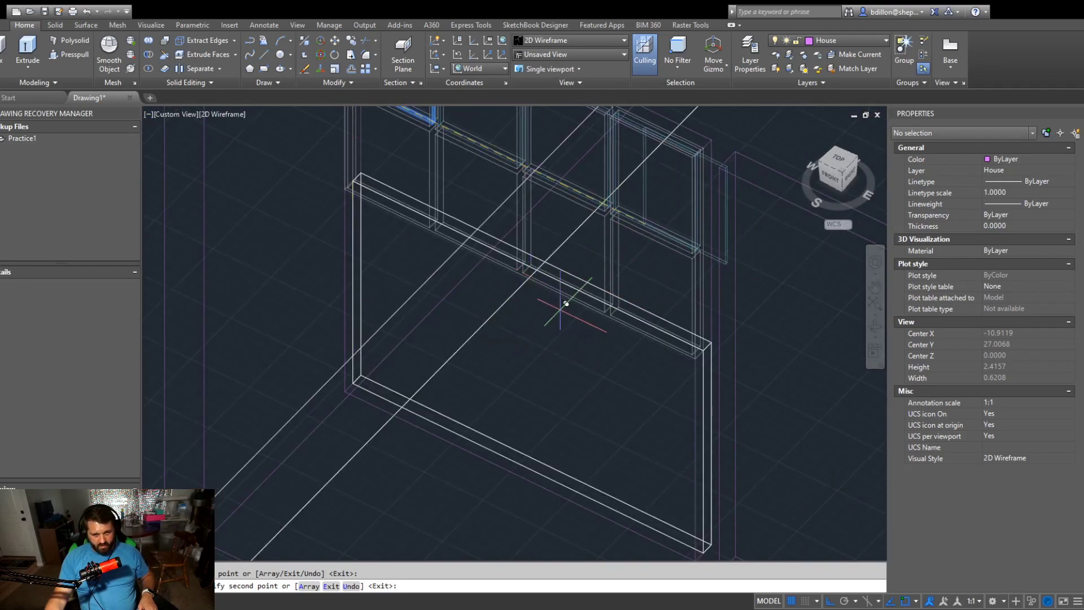
pyautogui.scroll(8, 593, 324)
pyautogui.moveTo(663, 295); pyautogui.dragTo(440, 461, button='middle')
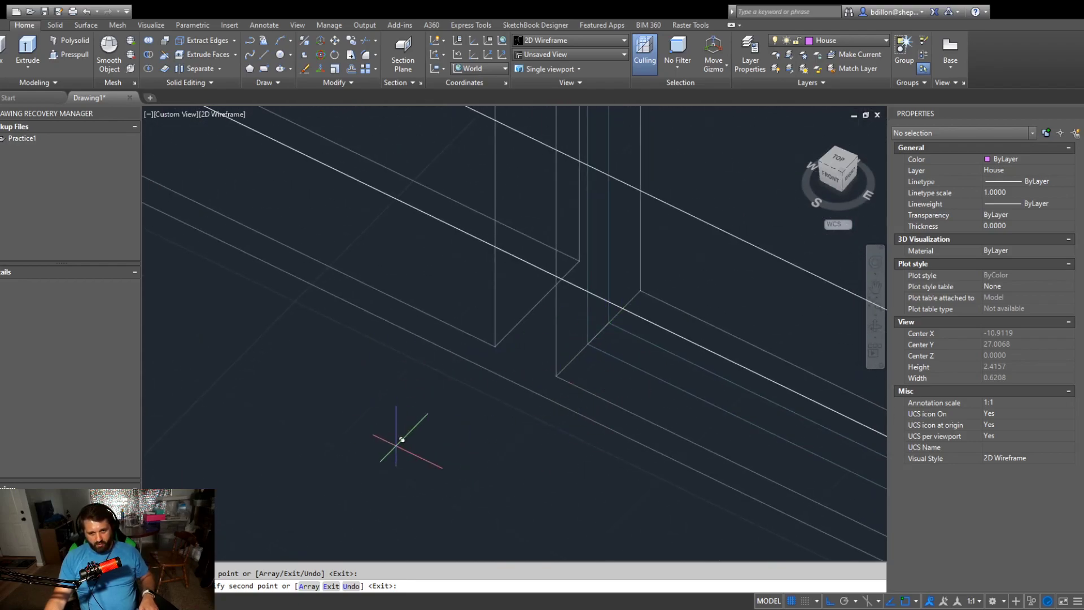
pyautogui.scroll(-5, 585, 348)
pyautogui.moveTo(802, 452); pyautogui.dragTo(583, 346, button='middle')
pyautogui.scroll(2, 584, 347)
# Place copies of the pane in the two left-hand openings of the lower row and finish copying.
pyautogui.scroll(-5, 590, 339)
pyautogui.moveTo(472, 346); pyautogui.dragTo(625, 392, button='middle')
pyautogui.scroll(5, 581, 358)
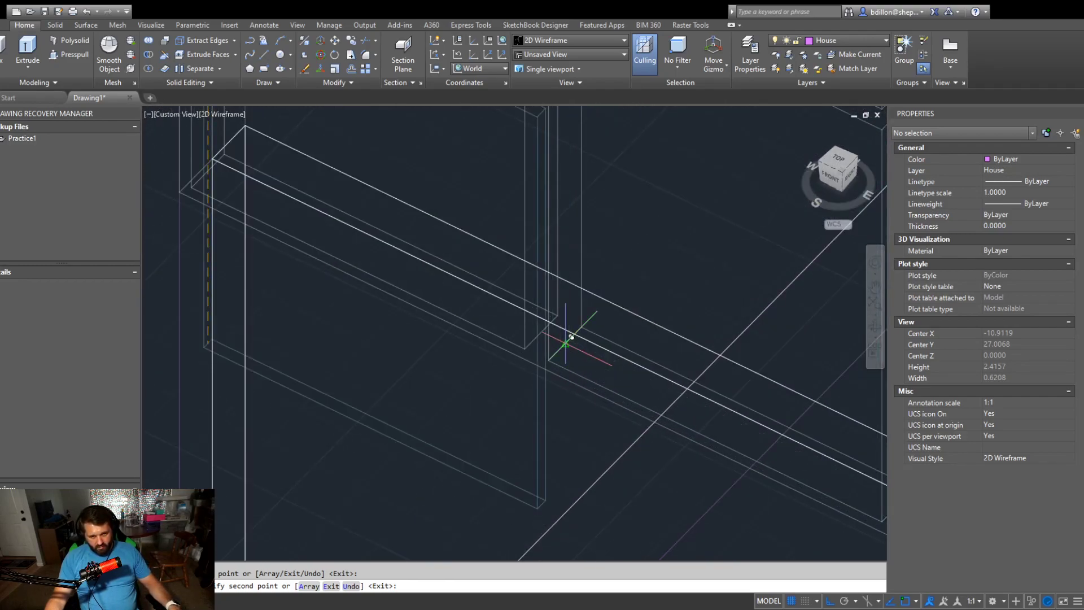
pyautogui.scroll(-4, 571, 337)
pyautogui.scroll(4, 527, 310)
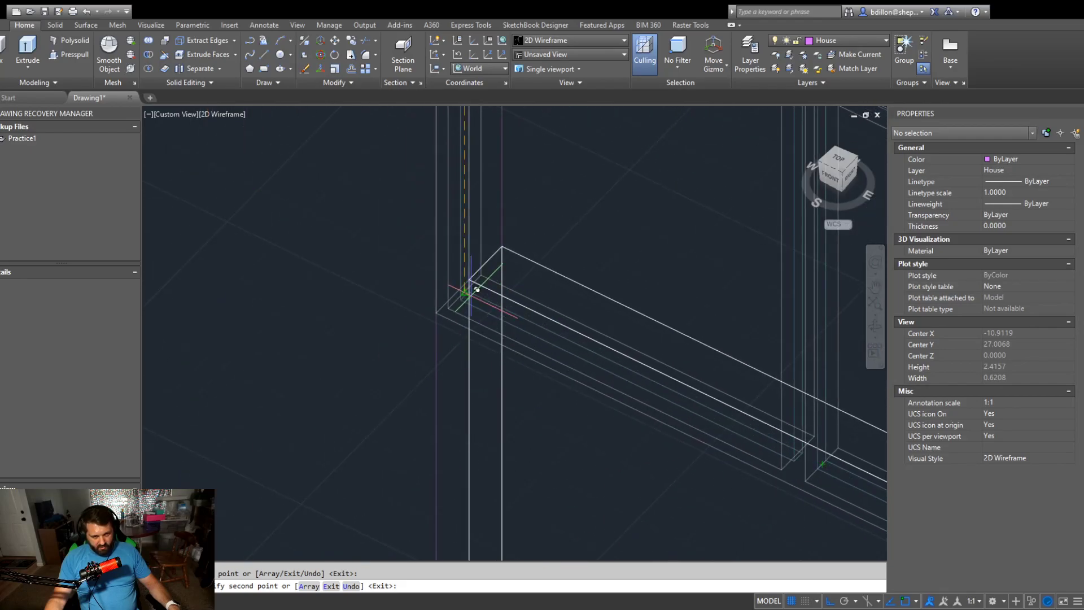
pyautogui.click(471, 295)
pyautogui.scroll(-7, 549, 363)
pyautogui.press('Escape')
# Group the divided window frame with its eight glass panes.
pyautogui.keyDown('shift'); pyautogui.moveTo(549, 427); pyautogui.dragTo(641, 350, button='middle'); pyautogui.keyUp('shift')
pyautogui.click(740, 308)
pyautogui.click(562, 361)
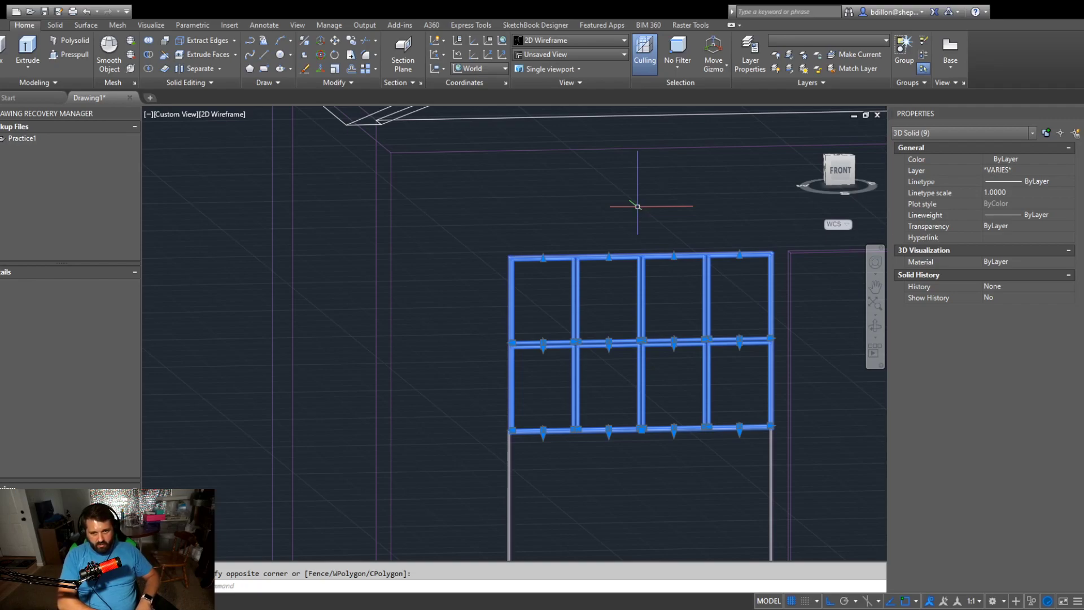
pyautogui.write('g')
pyautogui.press('Return')
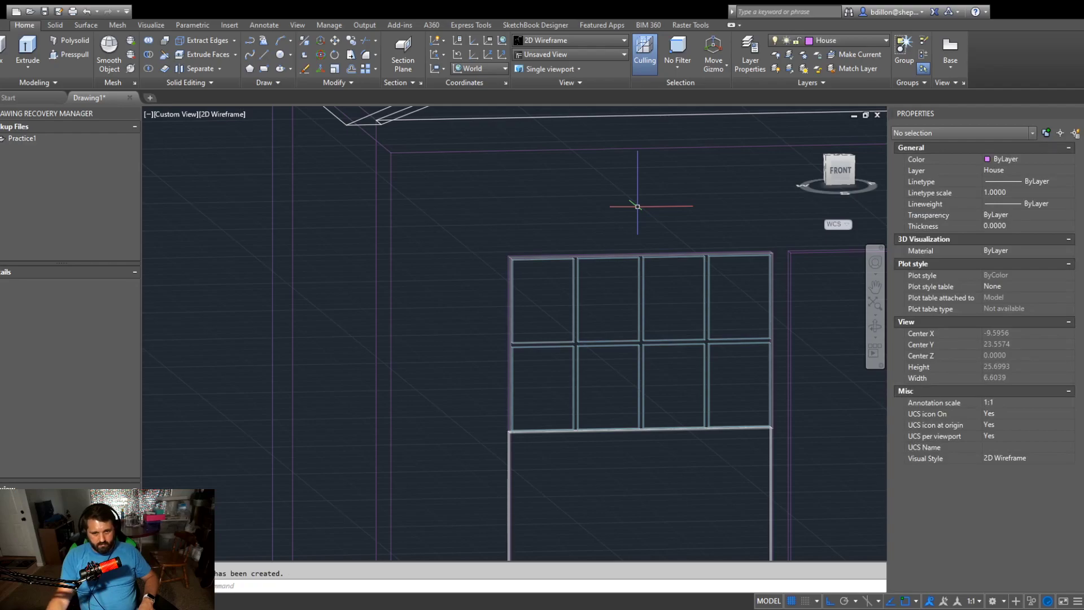
pyautogui.keyDown('shift'); pyautogui.moveTo(559, 364); pyautogui.dragTo(588, 452, button='middle'); pyautogui.keyUp('shift')
pyautogui.scroll(5, 537, 443)
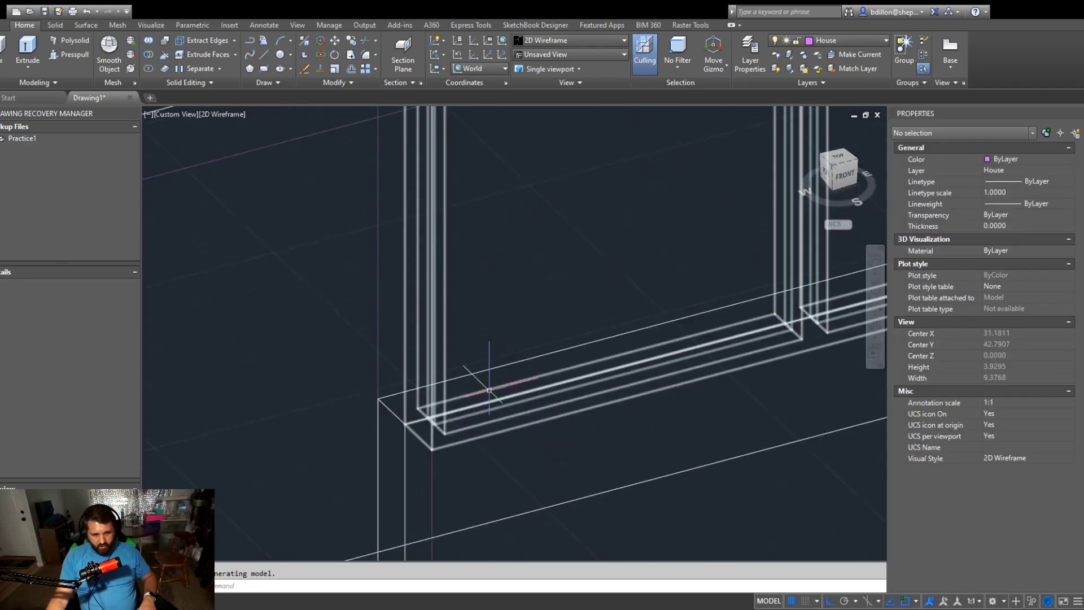
# Delete the leftover box solid from the lower half of the window opening.
pyautogui.click(392, 412)
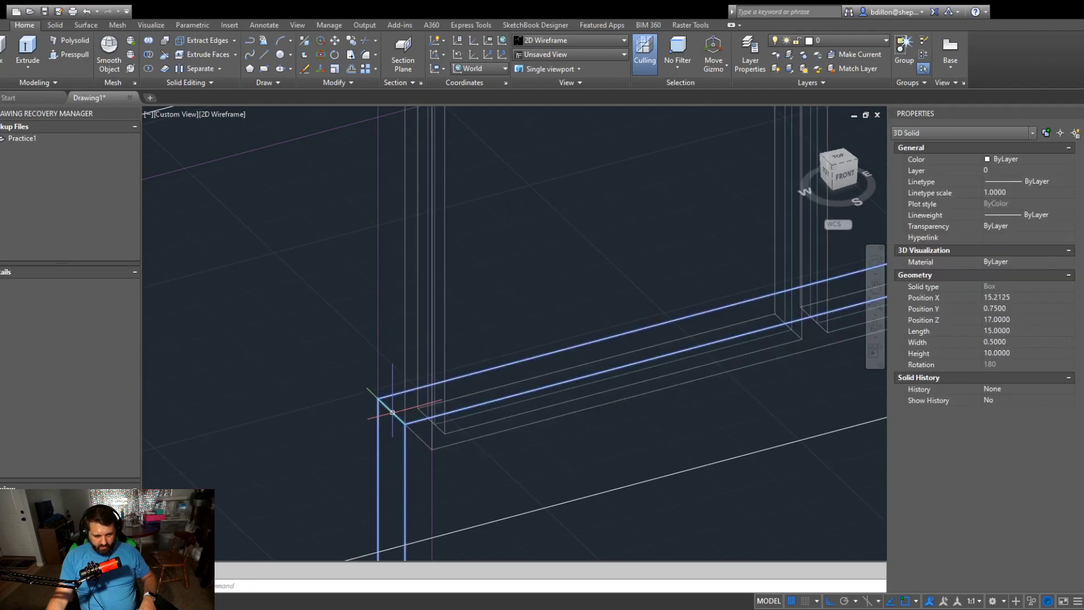
pyautogui.press('Delete')
# Copy the window group by its upper-left front corner to the lower-left corner area of the original window and finish copying.
pyautogui.click(510, 340)
pyautogui.click(493, 389)
pyautogui.scroll(-7, 494, 376)
pyautogui.moveTo(508, 344); pyautogui.dragTo(517, 426, button='middle')
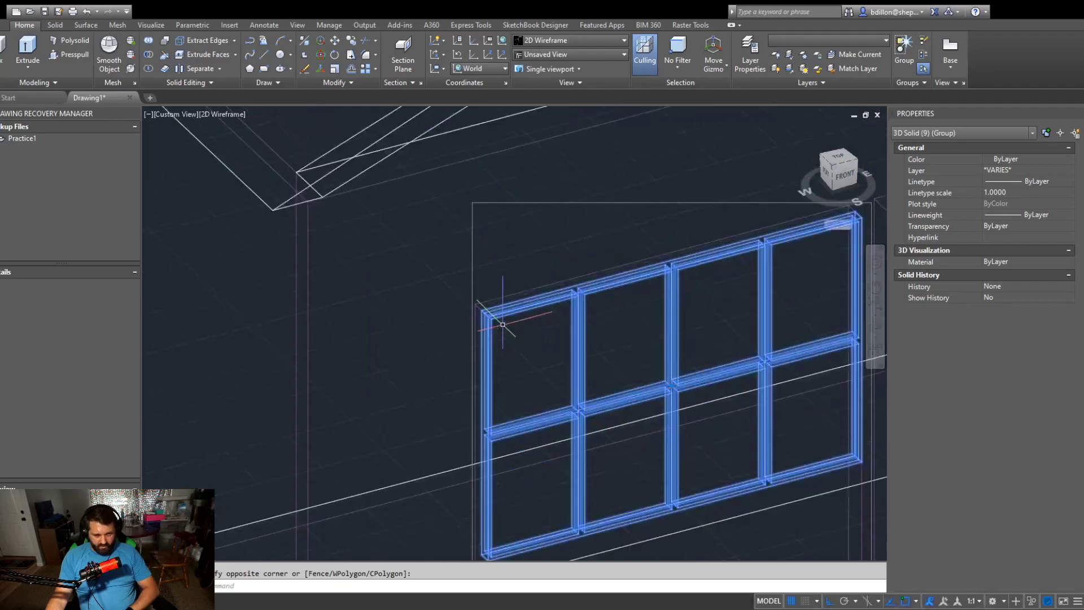
pyautogui.scroll(8, 503, 325)
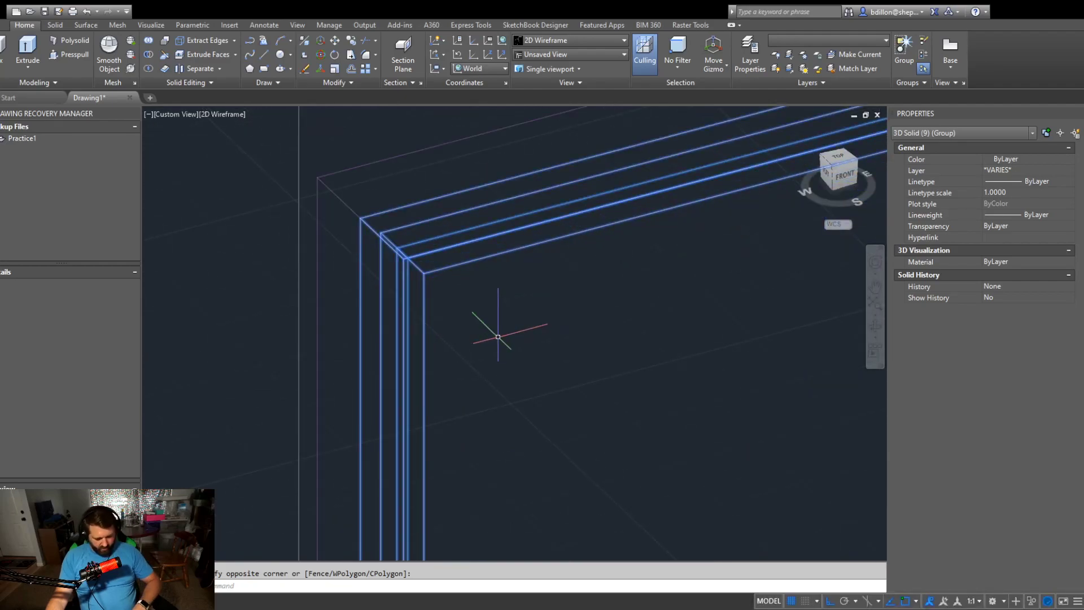
pyautogui.write('co')
pyautogui.press('Return')
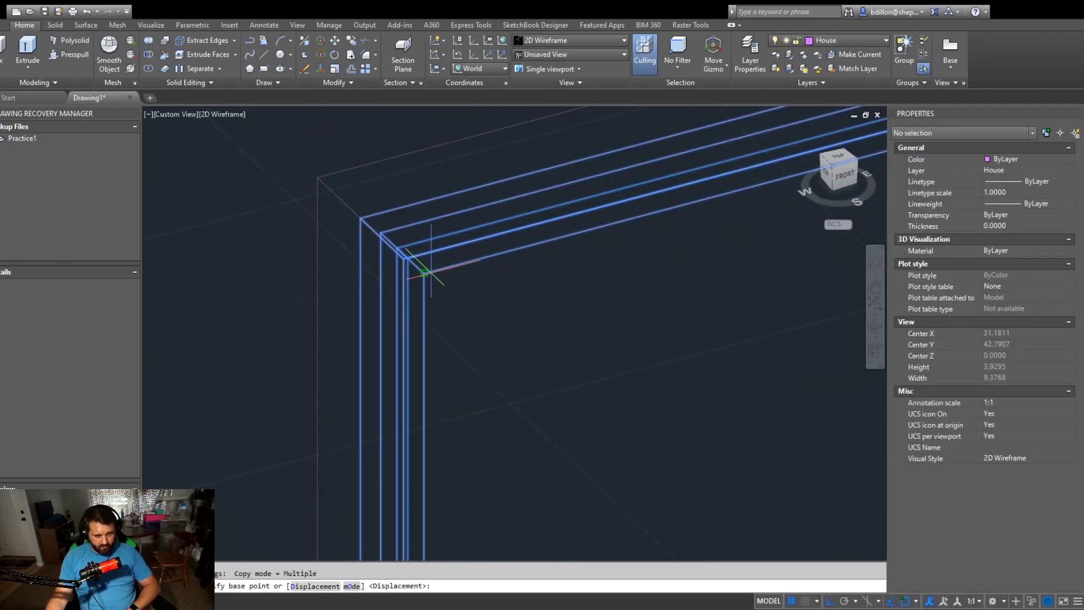
pyautogui.click(423, 273)
pyautogui.scroll(-6, 501, 346)
pyautogui.moveTo(489, 356); pyautogui.dragTo(505, 66, button='middle')
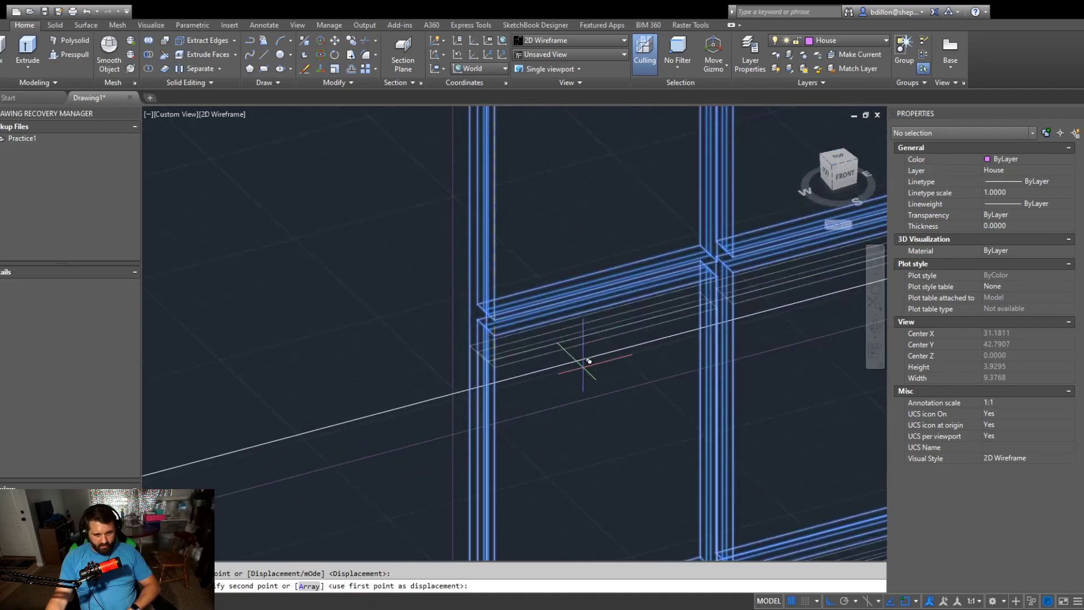
pyautogui.scroll(6, 482, 338)
pyautogui.scroll(4, 479, 339)
pyautogui.moveTo(612, 435)
pyautogui.keyDown('shift'); pyautogui.mouseDown(button='middle')
pyautogui.moveTo(660, 441)
pyautogui.moveTo(628, 429)
pyautogui.mouseUp(button='middle'); pyautogui.keyUp('shift')
pyautogui.scroll(-8, 627, 429)
pyautogui.moveTo(694, 489)
pyautogui.mouseDown(button='middle')
pyautogui.moveTo(629, 443)
pyautogui.moveTo(676, 351)
pyautogui.moveTo(649, 268)
pyautogui.mouseUp(button='middle')
pyautogui.scroll(6, 651, 388)
pyautogui.click(642, 274)
pyautogui.scroll(-7, 708, 415)
pyautogui.moveTo(700, 423); pyautogui.dragTo(370, 366, button='middle')
pyautogui.press('Escape')
# Inspect the copied window's lower corners against the wall opening and its upper edge against the original window.
pyautogui.moveTo(592, 449); pyautogui.dragTo(622, 344, button='middle')
pyautogui.keyDown('shift'); pyautogui.moveTo(634, 427); pyautogui.dragTo(472, 444, button='middle'); pyautogui.keyUp('shift')
pyautogui.scroll(8, 470, 321)
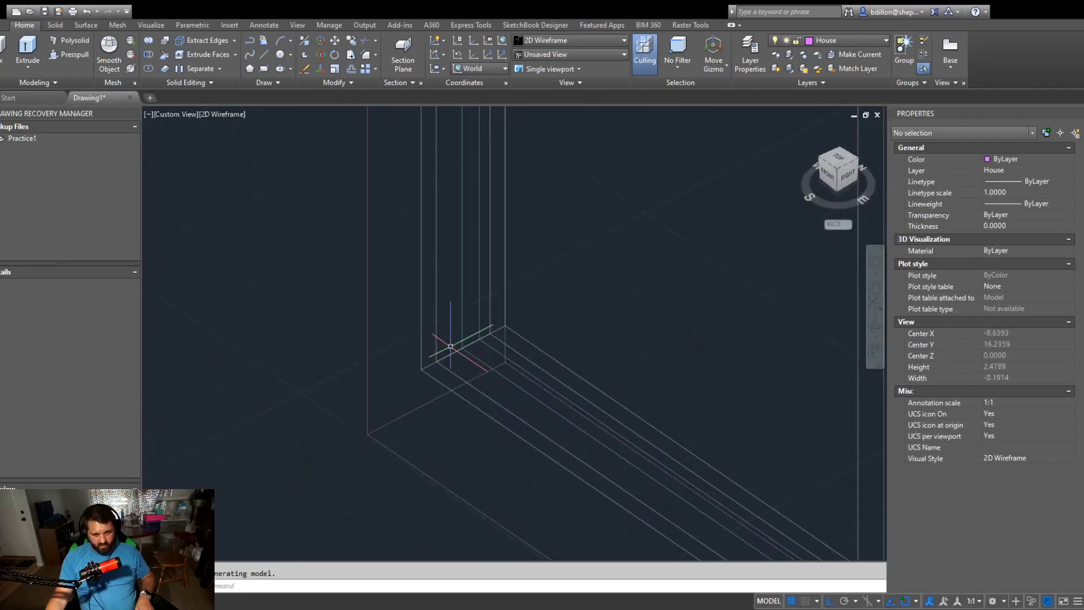
pyautogui.scroll(-8, 468, 355)
pyautogui.scroll(9, 625, 455)
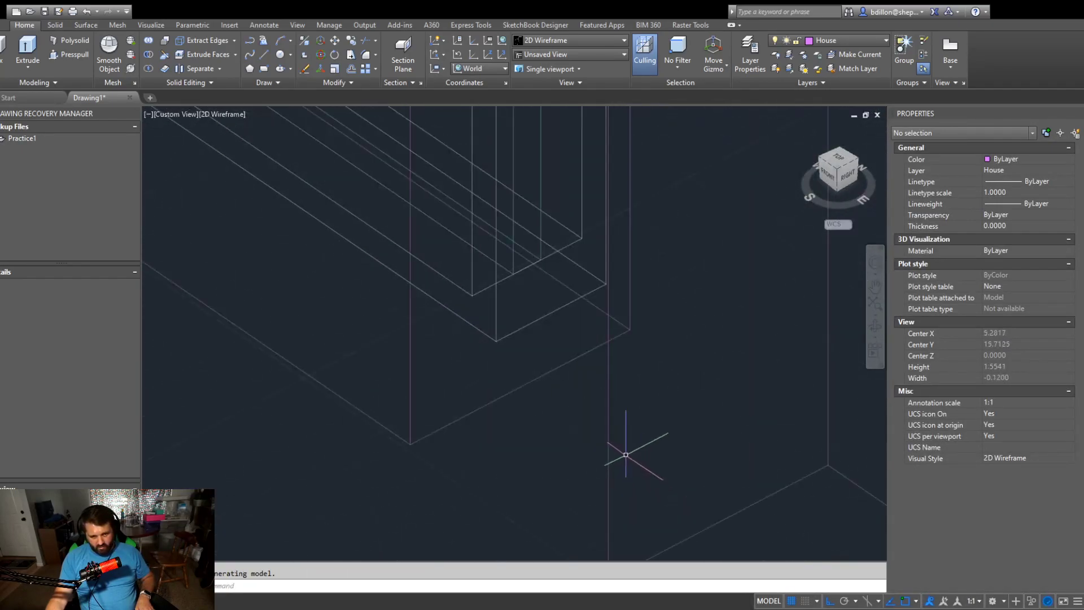
pyautogui.keyDown('shift'); pyautogui.moveTo(557, 303); pyautogui.dragTo(467, 380, button='middle'); pyautogui.keyUp('shift')
pyautogui.scroll(-10, 438, 339)
pyautogui.moveTo(438, 341); pyautogui.dragTo(505, 417, button='middle')
pyautogui.scroll(10, 399, 360)
pyautogui.scroll(-5, 503, 377)
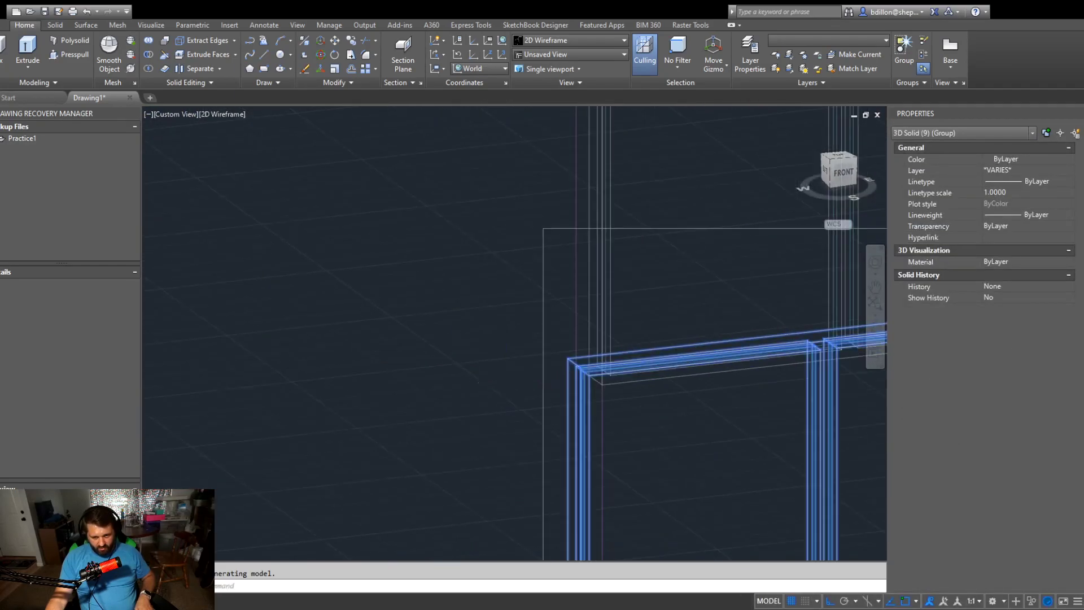
# Select the lower window copy and compare its edges and upper corners with the original window in the front view.
pyautogui.click(841, 178)
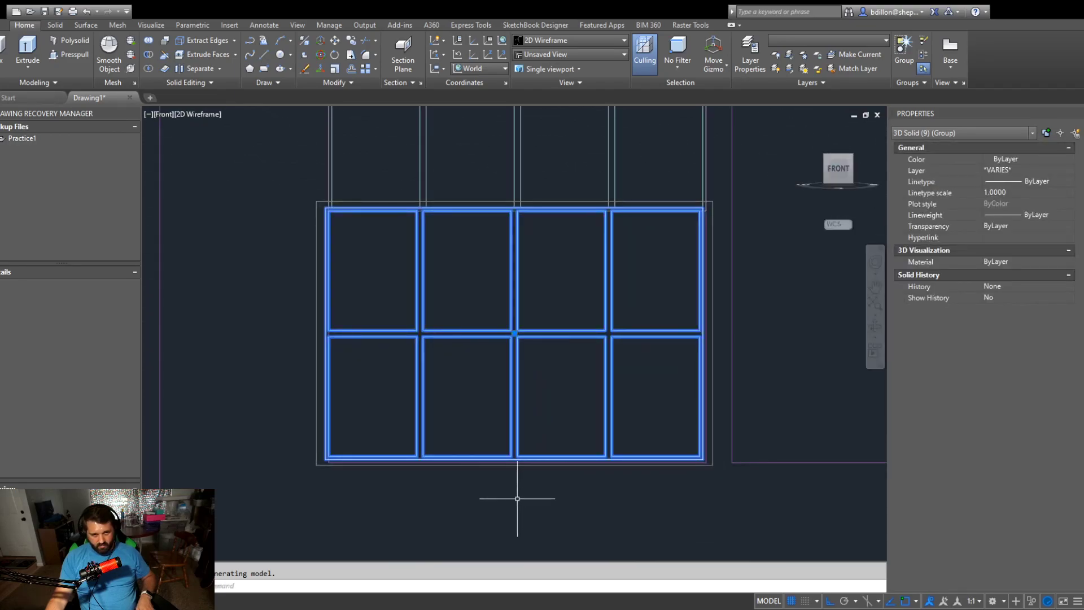
pyautogui.press('Escape')
pyautogui.scroll(5, 706, 461)
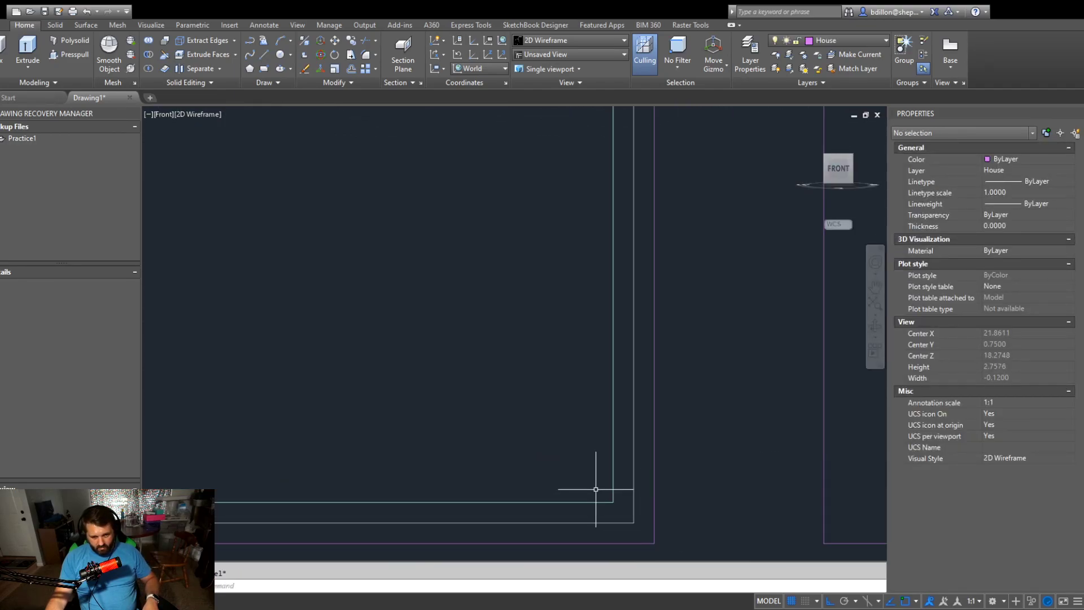
pyautogui.click(588, 518)
pyautogui.scroll(-4, 612, 524)
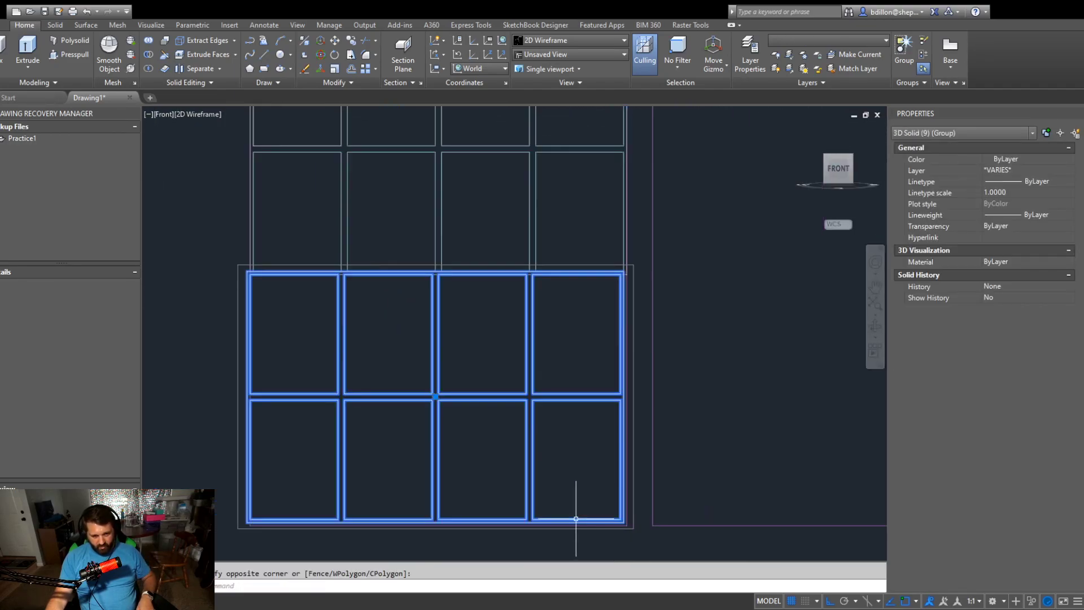
pyautogui.scroll(4, 413, 516)
pyautogui.scroll(-4, 419, 520)
pyautogui.scroll(-2, 649, 452)
pyautogui.scroll(5, 707, 323)
pyautogui.scroll(4, 720, 353)
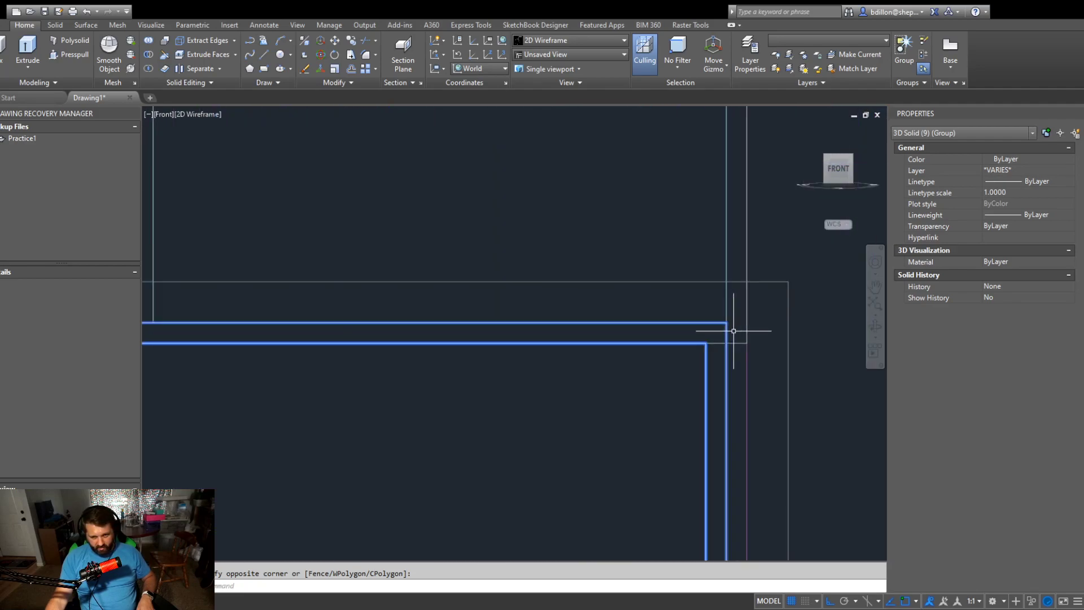
pyautogui.scroll(-4, 706, 317)
pyautogui.scroll(3, 666, 387)
pyautogui.scroll(2, 581, 377)
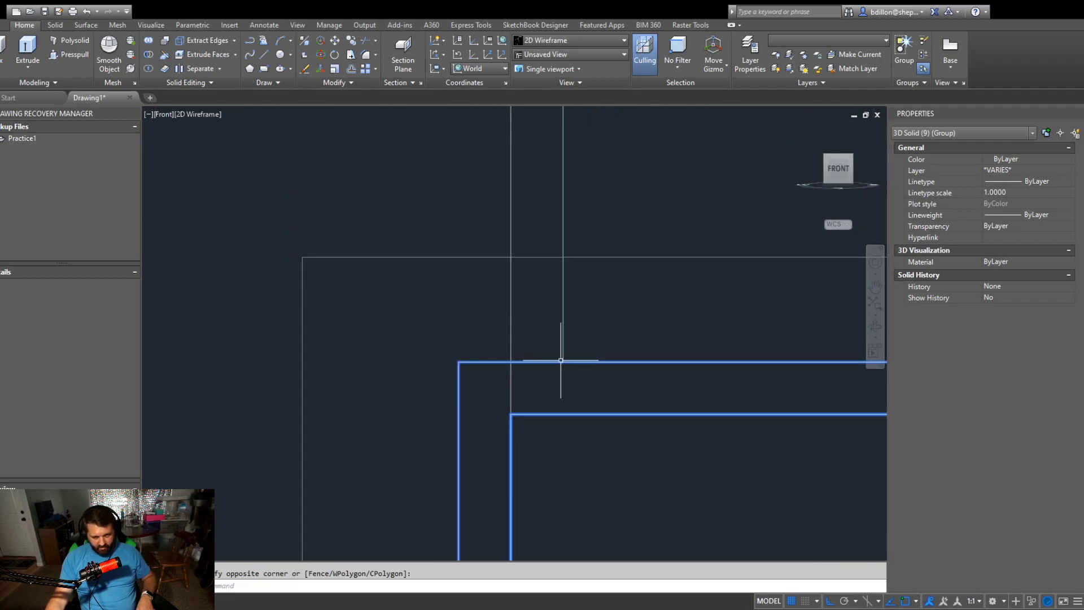
pyautogui.scroll(-5, 508, 384)
# Examine in a 3D view how the lower window's upper-left corner sits in depth against the upper window.
pyautogui.keyDown('shift'); pyautogui.moveTo(416, 431); pyautogui.dragTo(499, 491, button='middle'); pyautogui.keyUp('shift')
pyautogui.scroll(6, 474, 469)
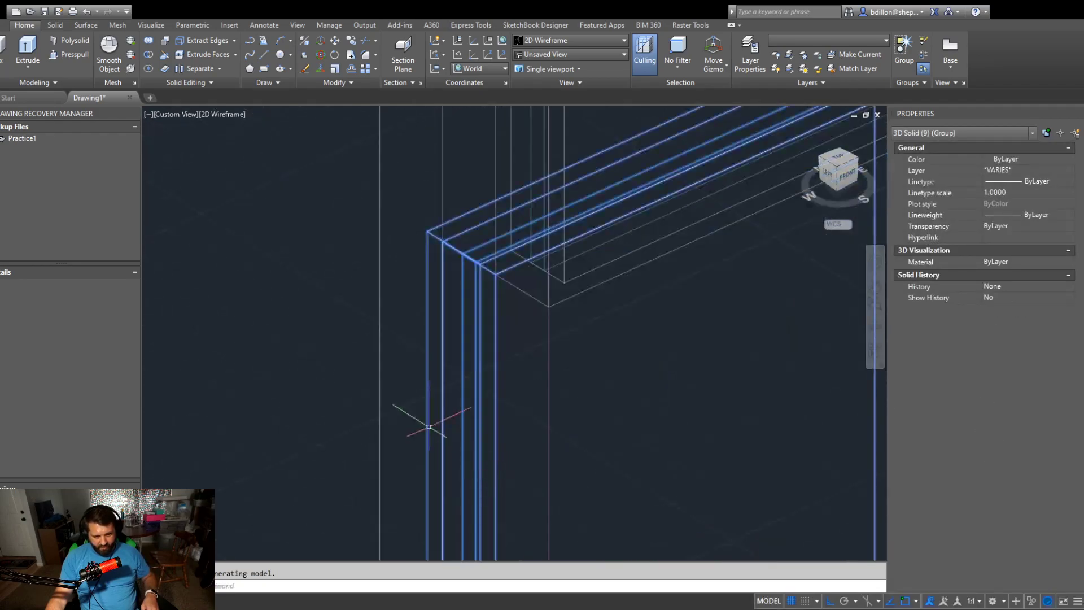
pyautogui.keyDown('shift'); pyautogui.moveTo(398, 400); pyautogui.dragTo(483, 338, button='middle'); pyautogui.keyUp('shift')
pyautogui.scroll(-6, 438, 401)
pyautogui.scroll(5, 473, 340)
pyautogui.scroll(5, 539, 335)
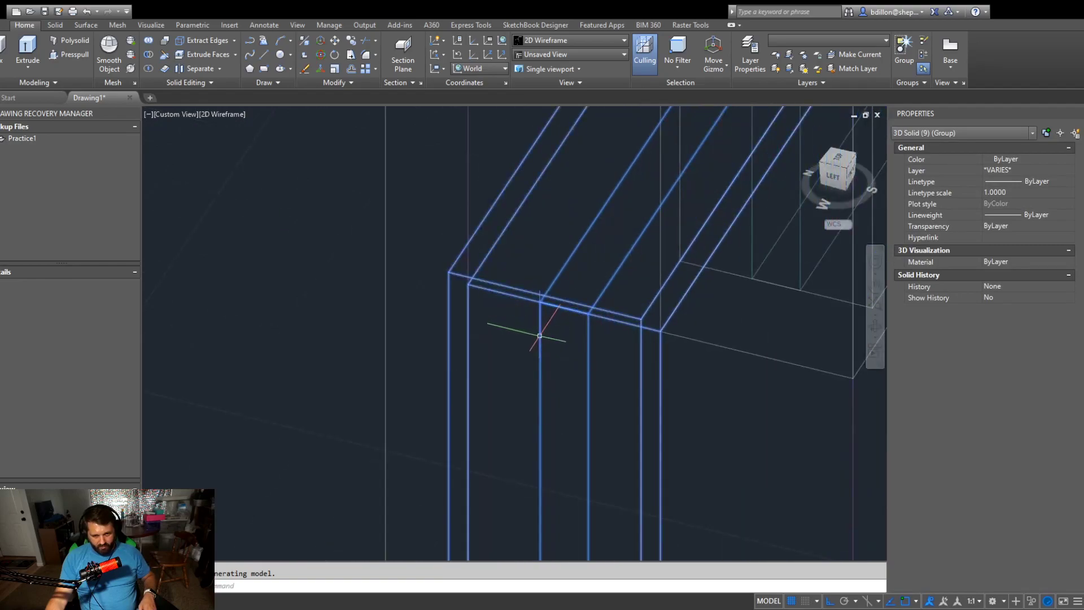
pyautogui.scroll(-8, 602, 371)
pyautogui.keyDown('shift'); pyautogui.moveTo(571, 395); pyautogui.dragTo(615, 421, button='middle'); pyautogui.keyUp('shift')
pyautogui.scroll(6, 695, 380)
pyautogui.moveTo(752, 356); pyautogui.dragTo(776, 463, button='middle')
pyautogui.scroll(4, 615, 372)
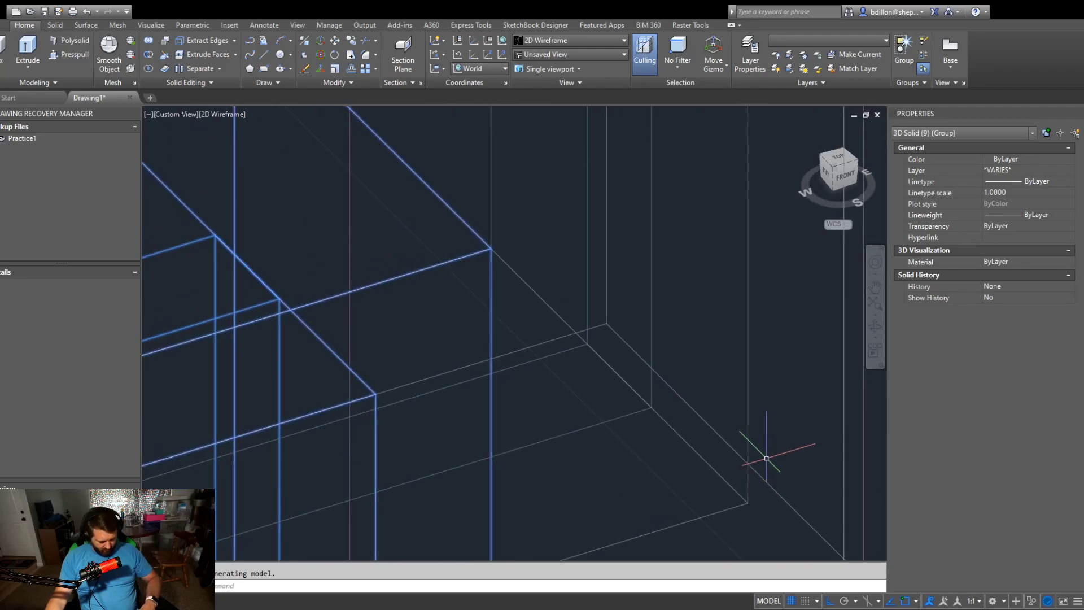
# Try to move the lower window group into the lower-right corner of the wall opening.
pyautogui.write('m')
pyautogui.press('space')
pyautogui.scroll(-9, 690, 491)
pyautogui.moveTo(692, 490); pyautogui.dragTo(765, 212, button='middle')
pyautogui.scroll(8, 737, 531)
pyautogui.click(838, 445)
pyautogui.scroll(-5, 734, 443)
pyautogui.scroll(6, 660, 442)
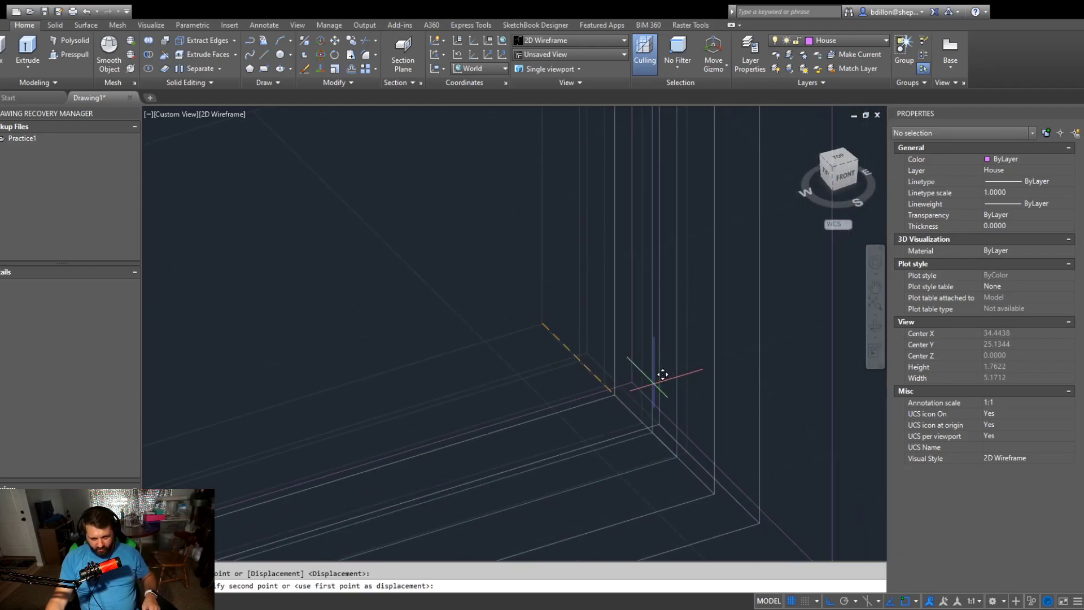
pyautogui.click(632, 382)
pyautogui.scroll(-8, 607, 416)
pyautogui.moveTo(653, 407); pyautogui.dragTo(522, 390, button='middle')
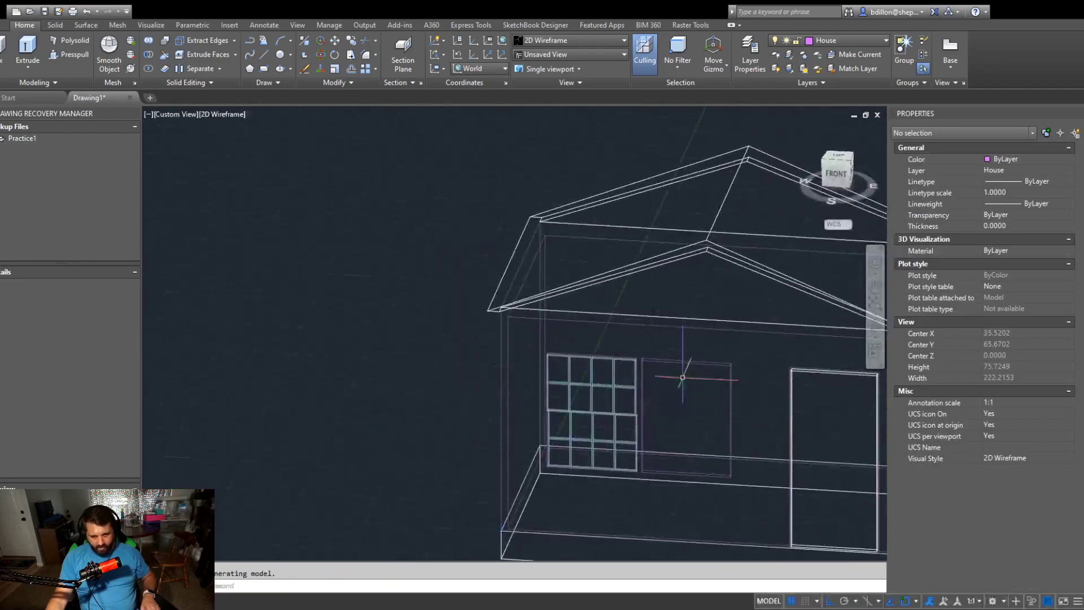
# Compare the sides of the upper and lower windows in the front view and select the lower window group.
pyautogui.click(837, 175)
pyautogui.scroll(8, 398, 293)
pyautogui.moveTo(398, 293); pyautogui.dragTo(346, 414, button='middle')
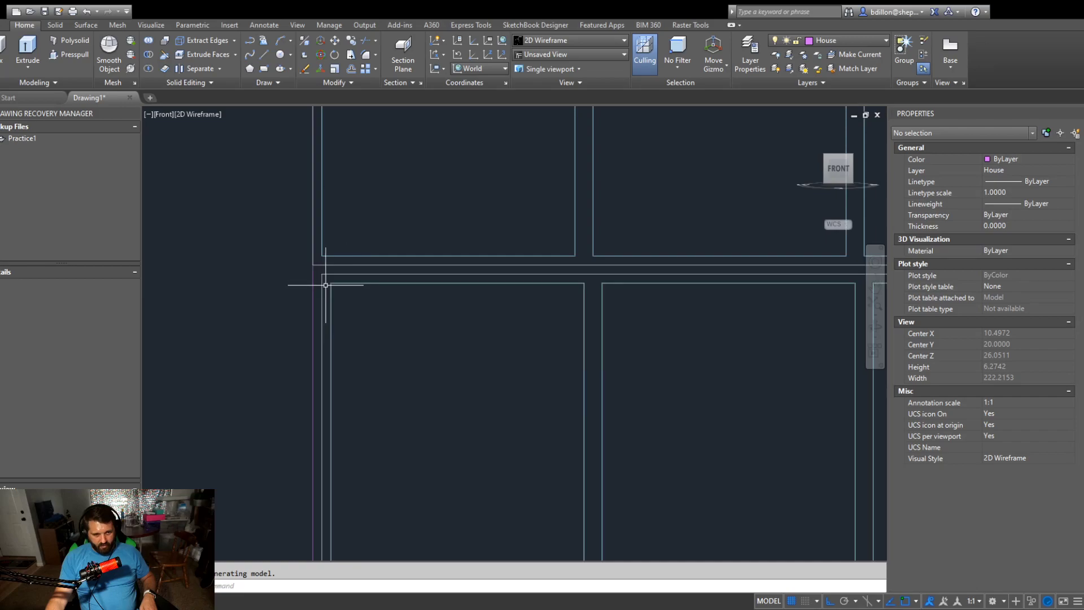
pyautogui.scroll(-6, 315, 287)
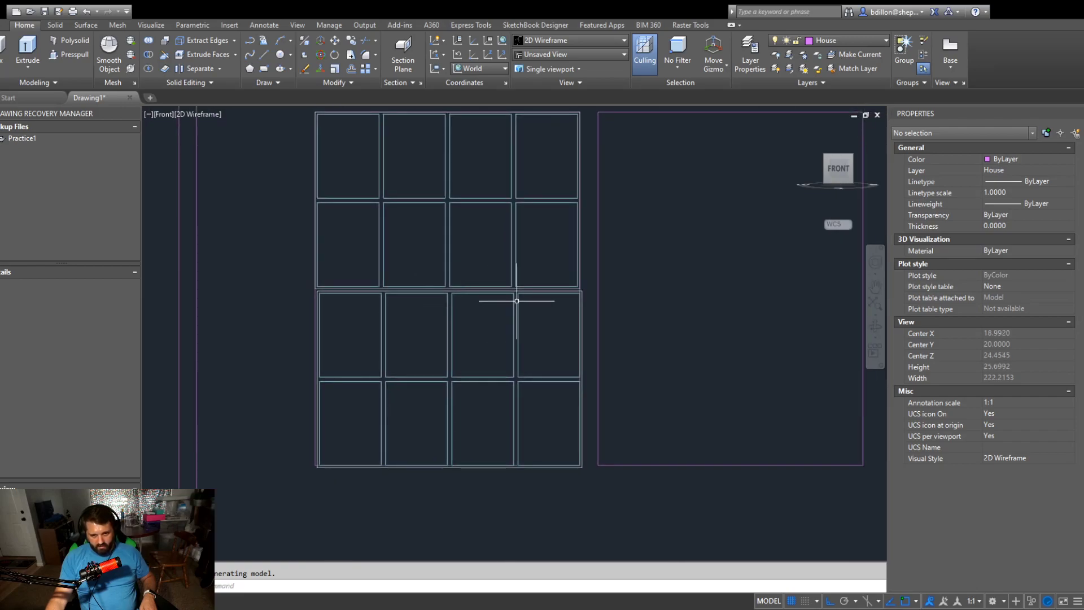
pyautogui.scroll(6, 643, 280)
pyautogui.click(703, 275)
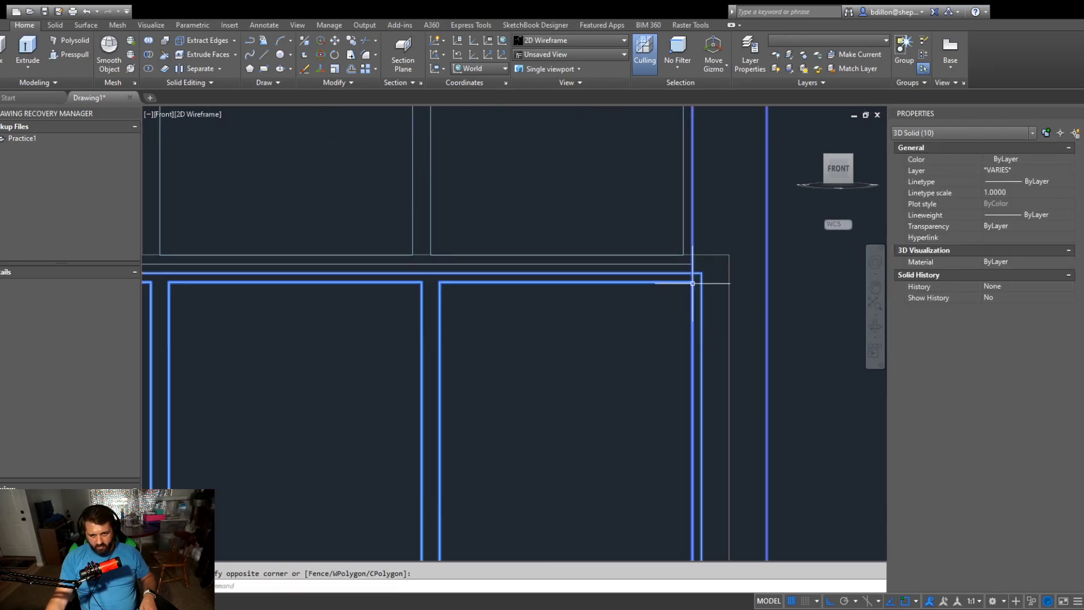
pyautogui.press('Escape')
pyautogui.click(712, 273)
pyautogui.click(698, 290)
# Check the lower window's right side and lower-right corner against the outline of the wall opening.
pyautogui.scroll(-10, 704, 309)
pyautogui.scroll(12, 708, 384)
pyautogui.scroll(2, 624, 392)
pyautogui.scroll(-8, 588, 387)
pyautogui.scroll(5, 604, 332)
pyautogui.scroll(5, 599, 236)
pyautogui.press('Escape')
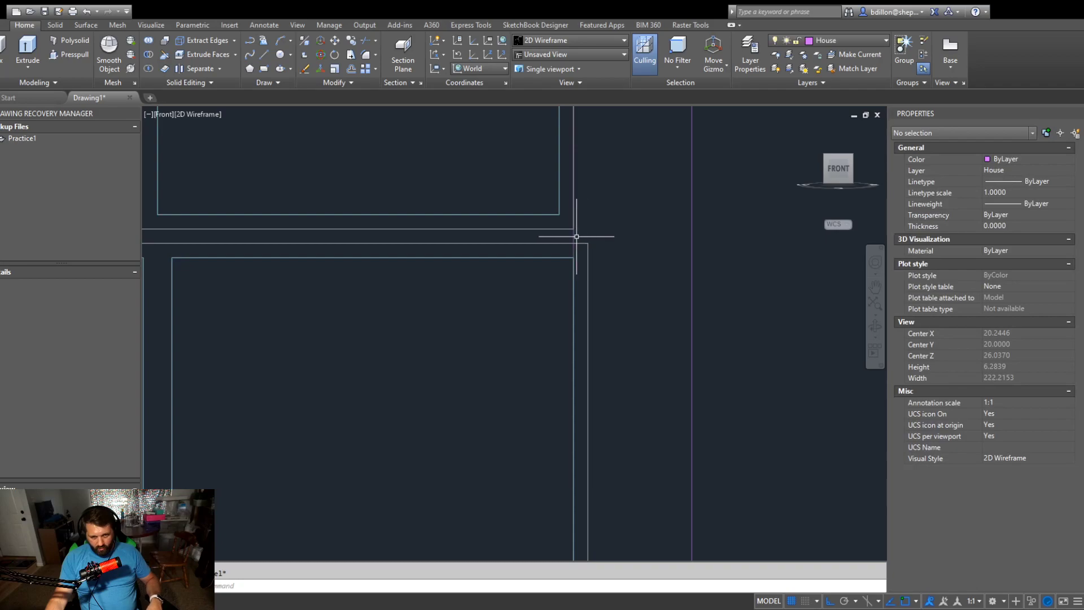
pyautogui.click(574, 237)
pyautogui.scroll(-8, 581, 363)
pyautogui.scroll(6, 581, 375)
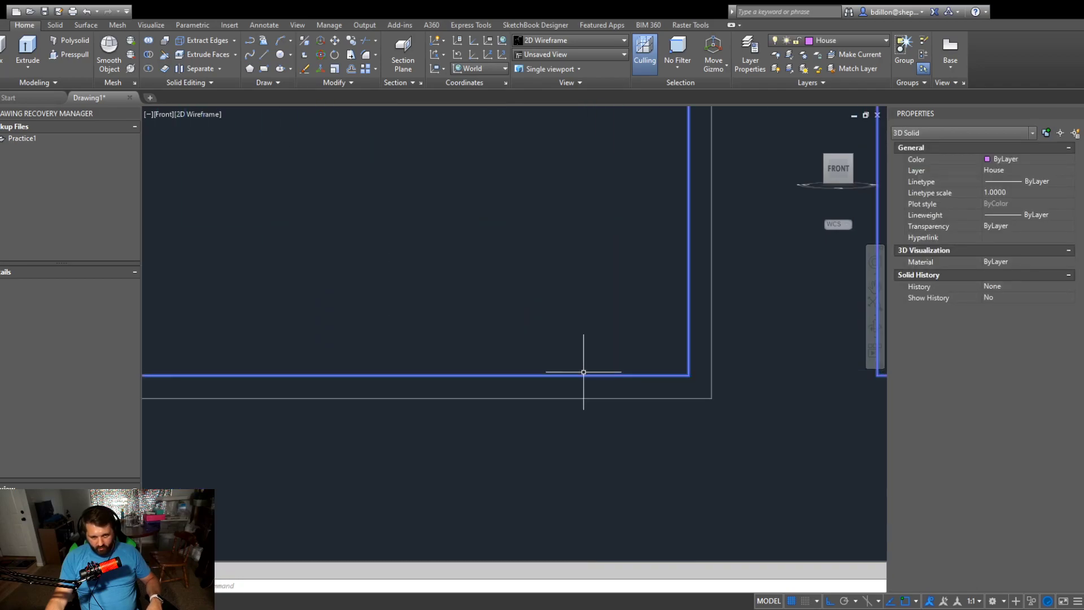
pyautogui.press('Escape')
# Move the lower window group by its lower-right front corner to open space outside the house, with Ortho switched off.
pyautogui.moveTo(737, 392); pyautogui.dragTo(690, 411)
pyautogui.scroll(-10, 708, 429)
pyautogui.keyDown('shift'); pyautogui.moveTo(700, 447); pyautogui.dragTo(754, 542, button='middle'); pyautogui.keyUp('shift')
pyautogui.scroll(3, 712, 399)
pyautogui.scroll(8, 712, 400)
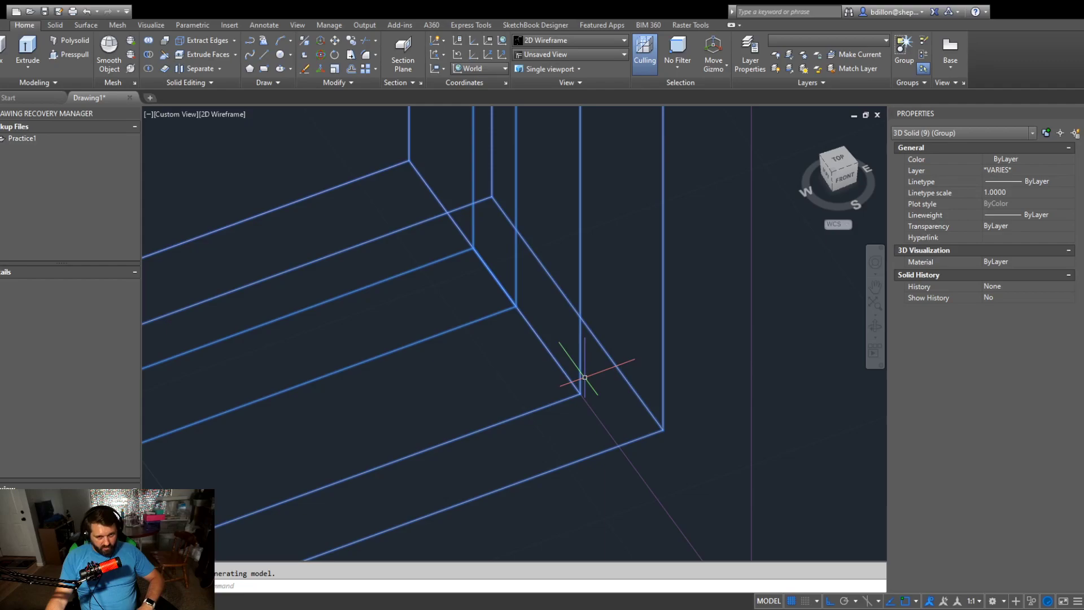
pyautogui.write('m')
pyautogui.press('Return')
pyautogui.click(663, 431)
pyautogui.press('F3')
pyautogui.press('F3')
pyautogui.scroll(3, 498, 467)
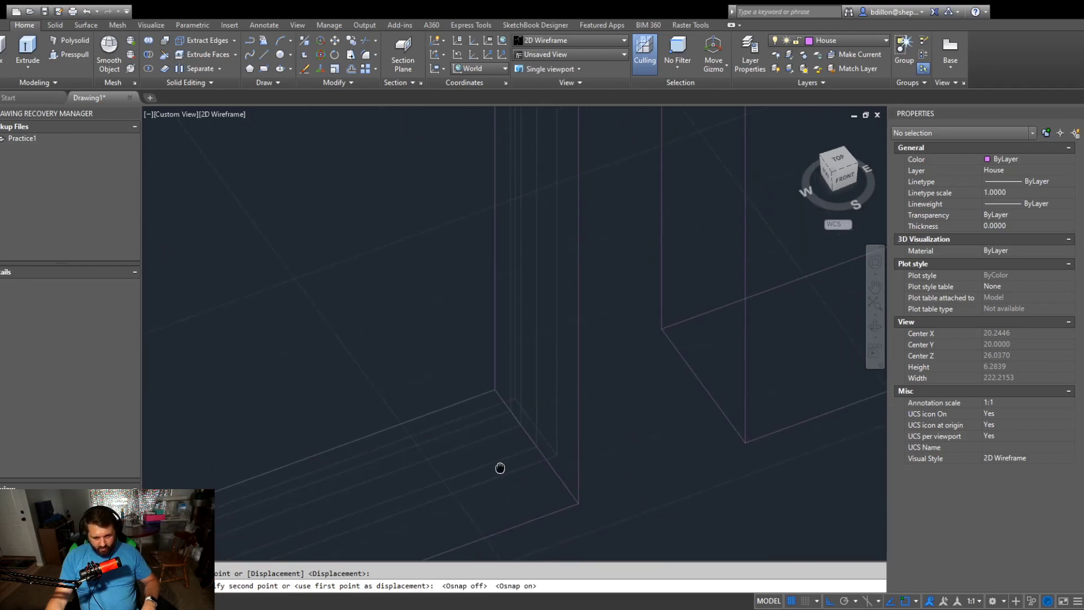
pyautogui.scroll(-5, 553, 430)
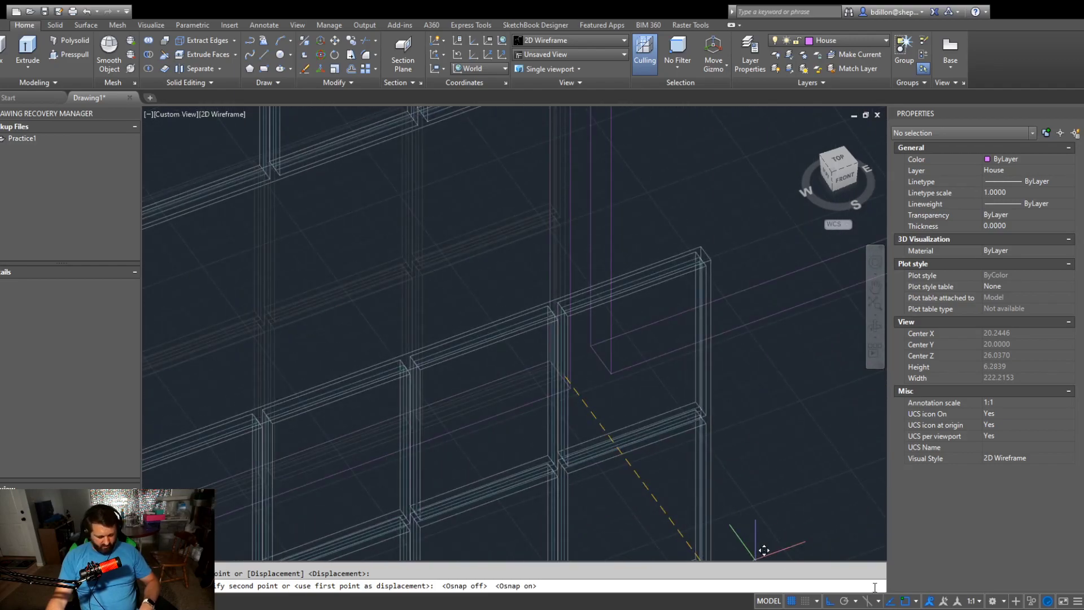
pyautogui.press('F8')
pyautogui.scroll(-9, 666, 425)
pyautogui.moveTo(666, 442); pyautogui.dragTo(765, 367, button='middle')
pyautogui.click(476, 380)
# Move the detached window group by its lower-left back corner onto the lower-left edge of the wall opening.
pyautogui.click(484, 309)
pyautogui.click(387, 413)
pyautogui.scroll(6, 497, 384)
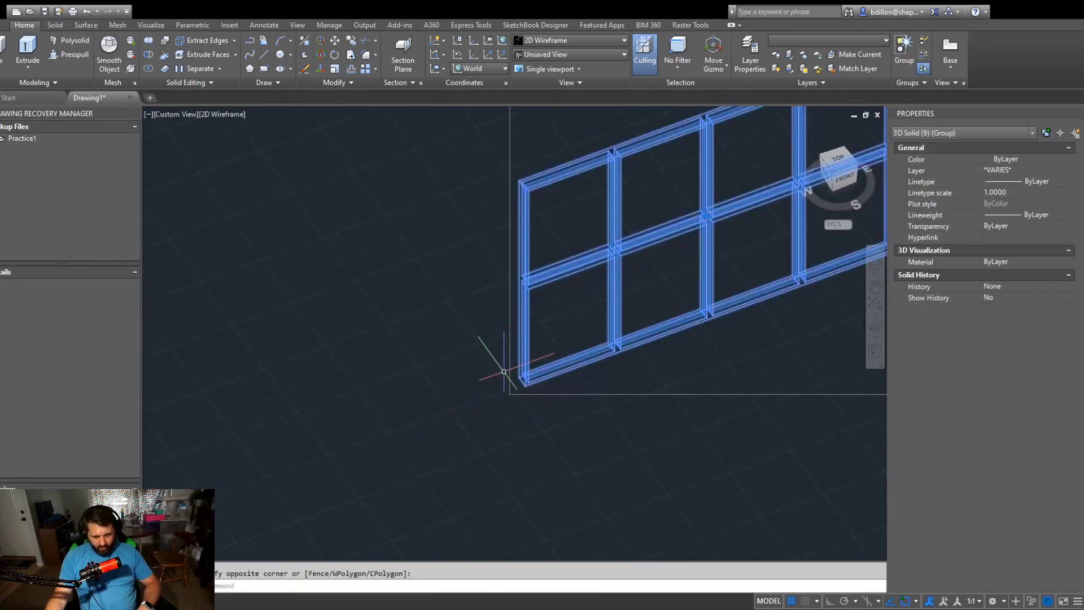
pyautogui.scroll(6, 492, 414)
pyautogui.moveTo(622, 406); pyautogui.dragTo(271, 302, button='middle')
pyautogui.write('m')
pyautogui.press('Return')
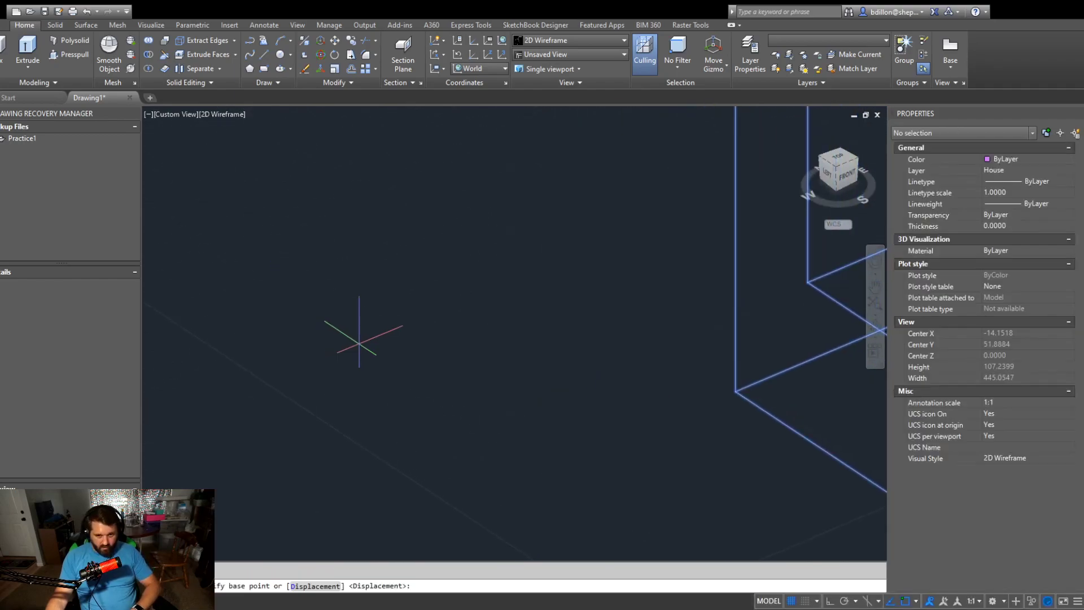
pyautogui.click(734, 390)
pyautogui.scroll(-10, 733, 387)
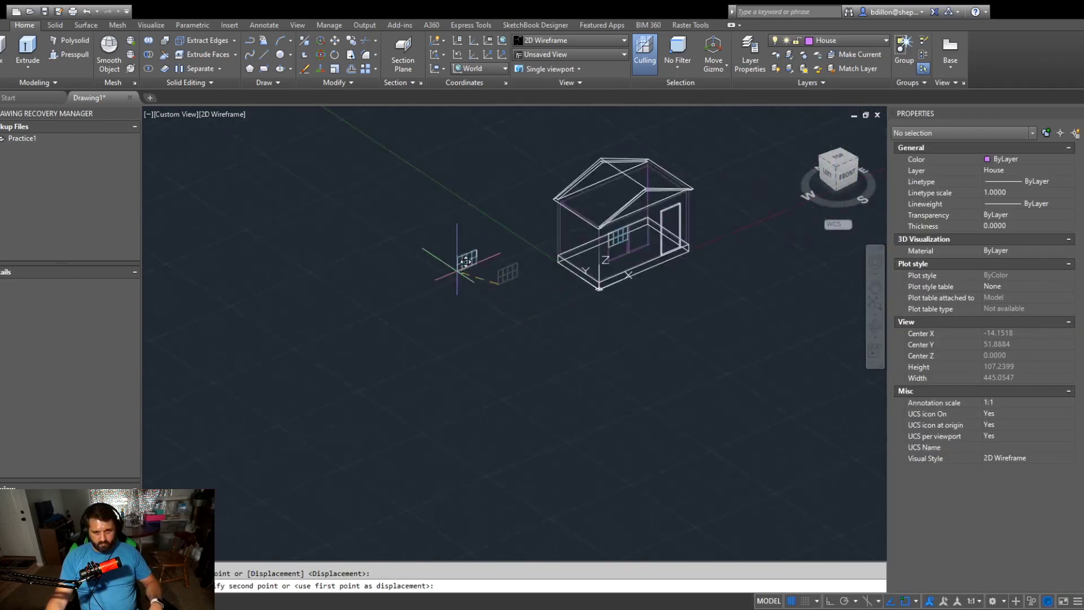
pyautogui.scroll(4, 446, 300)
pyautogui.moveTo(444, 299); pyautogui.dragTo(313, 462, button='middle')
pyautogui.moveTo(561, 411); pyautogui.dragTo(315, 418, button='middle')
pyautogui.scroll(2, 428, 379)
pyautogui.scroll(6, 431, 367)
pyautogui.moveTo(418, 350); pyautogui.dragTo(181, 354, button='middle')
pyautogui.moveTo(658, 335); pyautogui.dragTo(343, 442, button='middle')
pyautogui.scroll(7, 430, 363)
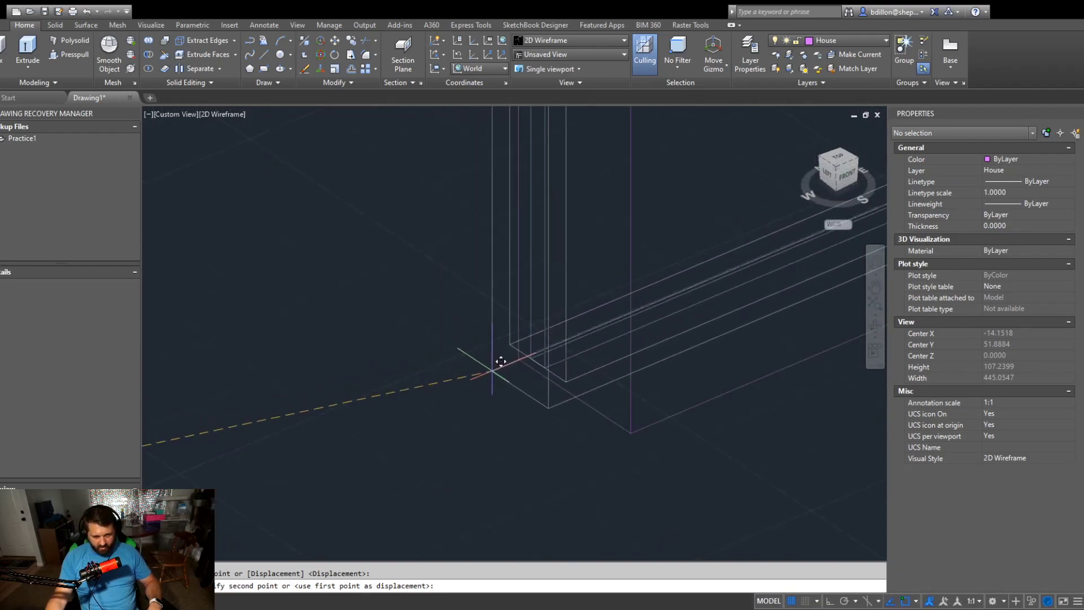
pyautogui.click(543, 365)
pyautogui.scroll(5, 553, 418)
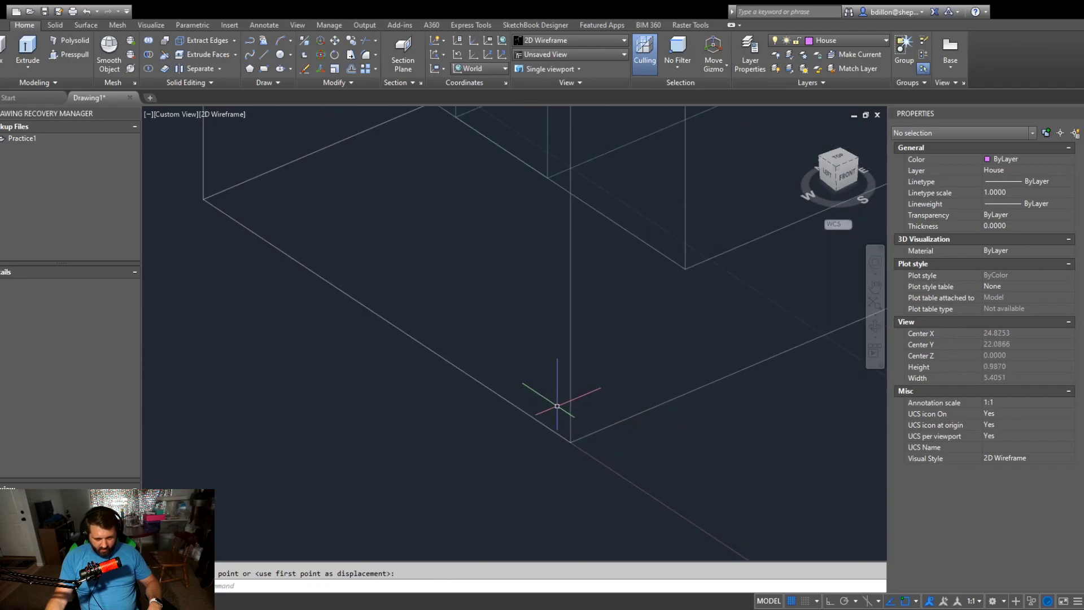
# Check the seam between the two windows and their fit in the wall opening in the front and 3D views.
pyautogui.scroll(-10, 553, 411)
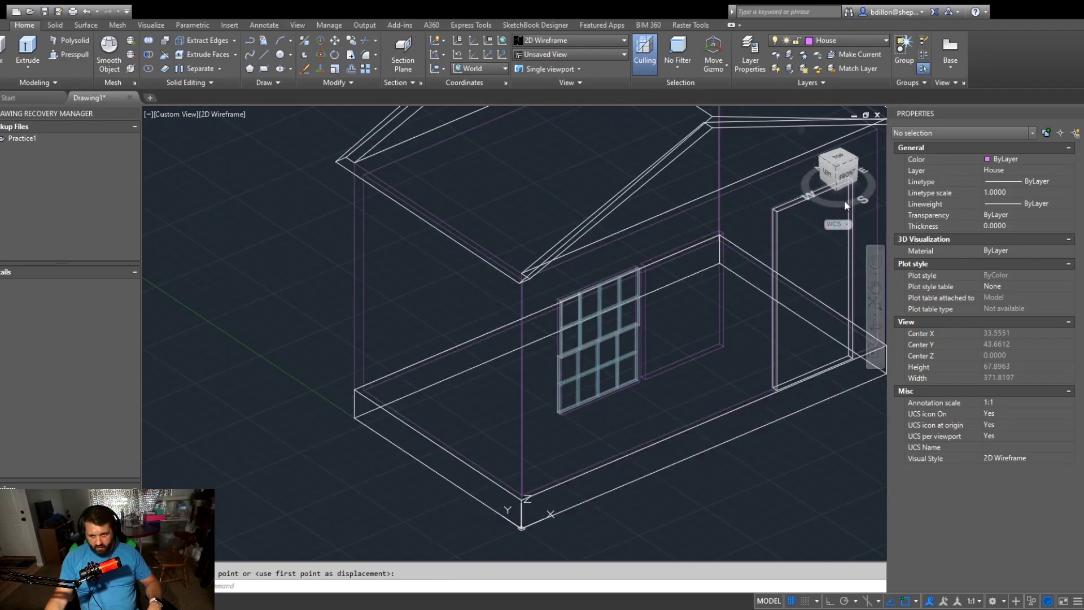
pyautogui.click(844, 179)
pyautogui.scroll(8, 377, 328)
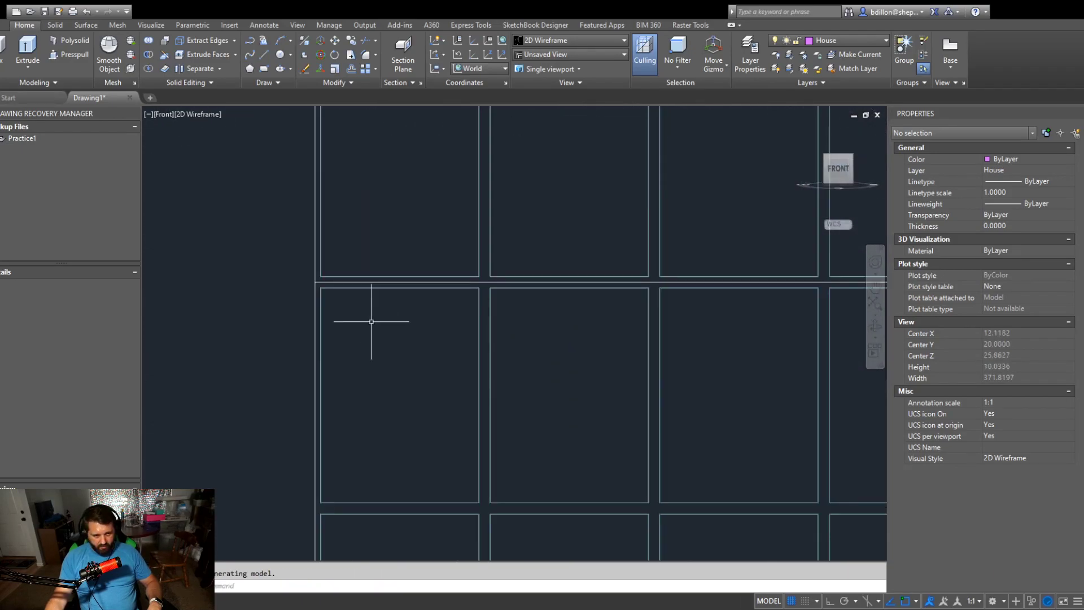
pyautogui.scroll(-3, 400, 448)
pyautogui.moveTo(420, 438); pyautogui.dragTo(500, 300, button='middle')
pyautogui.scroll(5, 461, 407)
pyautogui.moveTo(565, 458); pyautogui.dragTo(119, 376, button='middle')
pyautogui.moveTo(700, 438); pyautogui.dragTo(197, 428, button='middle')
pyautogui.moveTo(757, 438); pyautogui.dragTo(166, 445, button='middle')
pyautogui.scroll(-4, 633, 461)
pyautogui.scroll(6, 776, 444)
pyautogui.scroll(1, 777, 444)
pyautogui.scroll(-6, 696, 496)
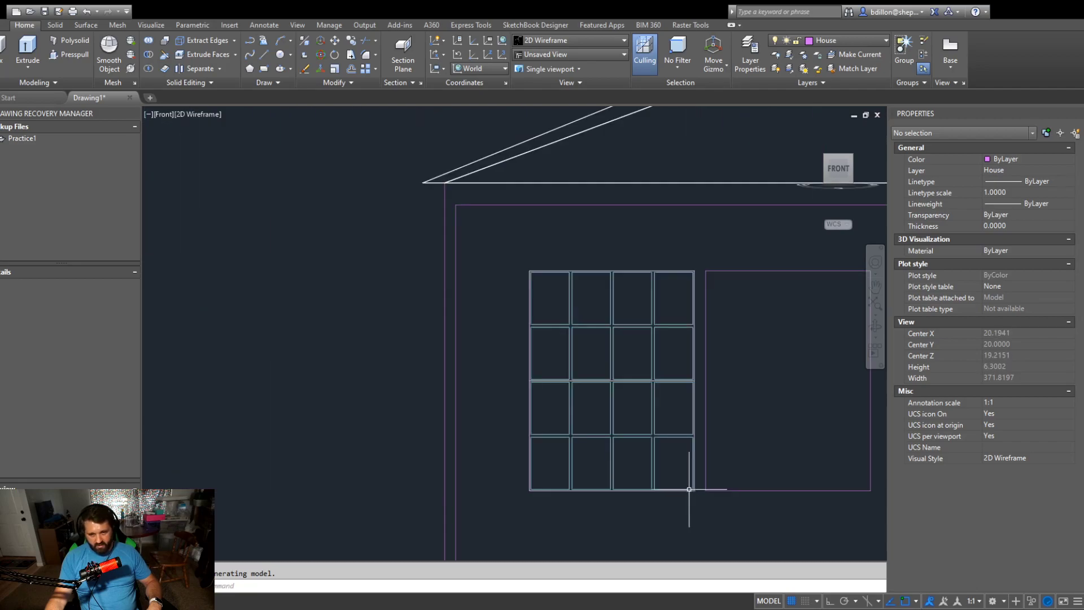
pyautogui.keyDown('shift'); pyautogui.moveTo(465, 445); pyautogui.dragTo(657, 469, button='middle'); pyautogui.keyUp('shift')
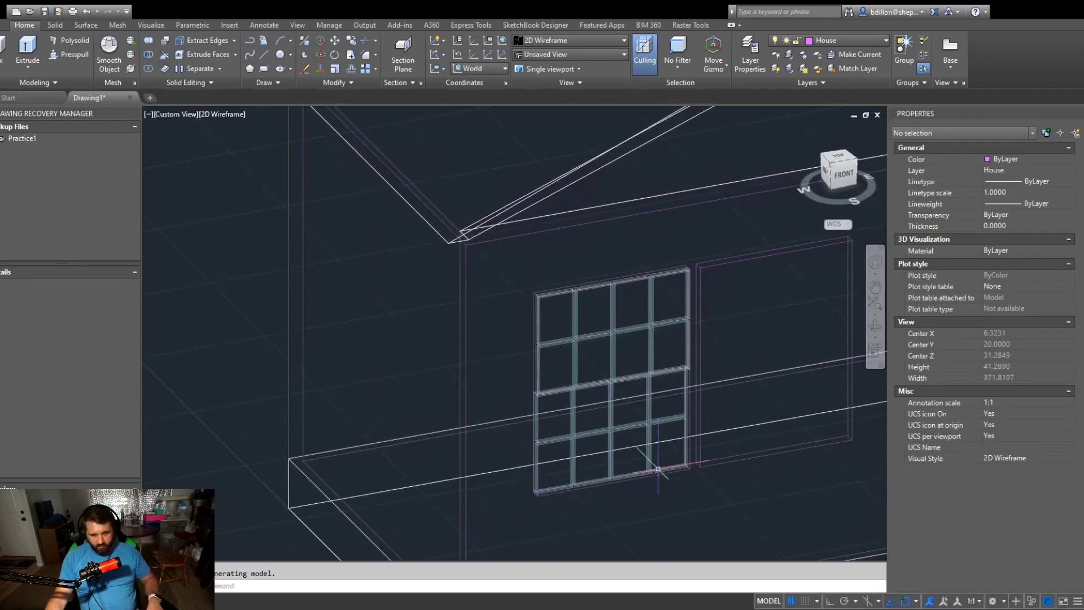
# Change the visual style from 2D Wireframe to Conceptual and finally to Shaded to display the whole house.
pyautogui.click(1034, 456)
pyautogui.click(1031, 478)
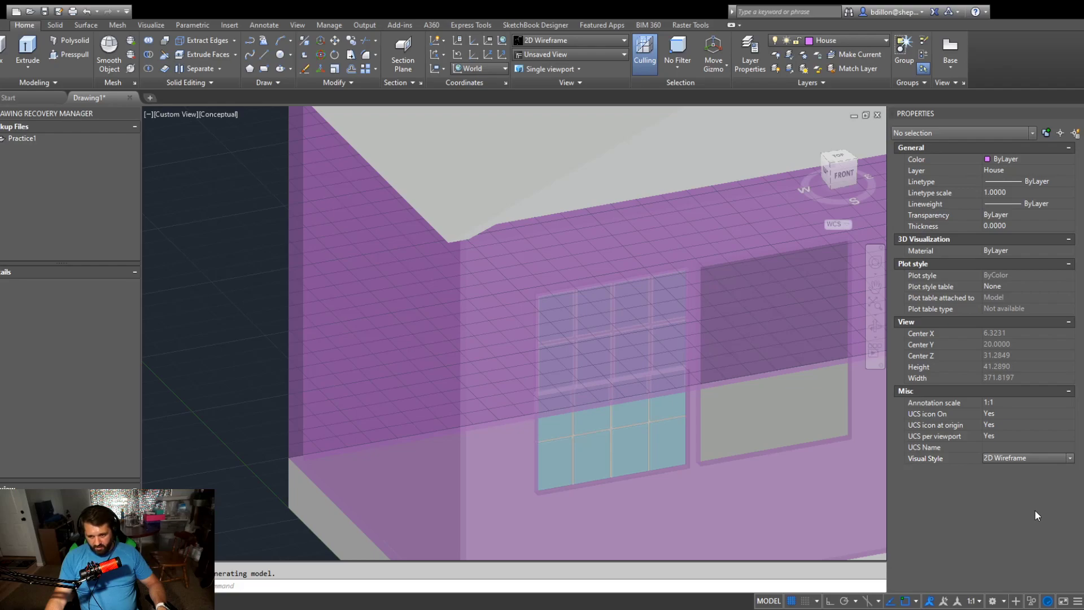
pyautogui.click(1034, 509)
pyautogui.scroll(-6, 807, 500)
pyautogui.moveTo(824, 503); pyautogui.dragTo(697, 421, button='middle')
pyautogui.moveTo(743, 468)
pyautogui.keyDown('shift'); pyautogui.mouseDown(button='middle')
pyautogui.moveTo(769, 442)
pyautogui.moveTo(660, 440)
pyautogui.moveTo(655, 460)
pyautogui.mouseUp(button='middle'); pyautogui.keyUp('shift')
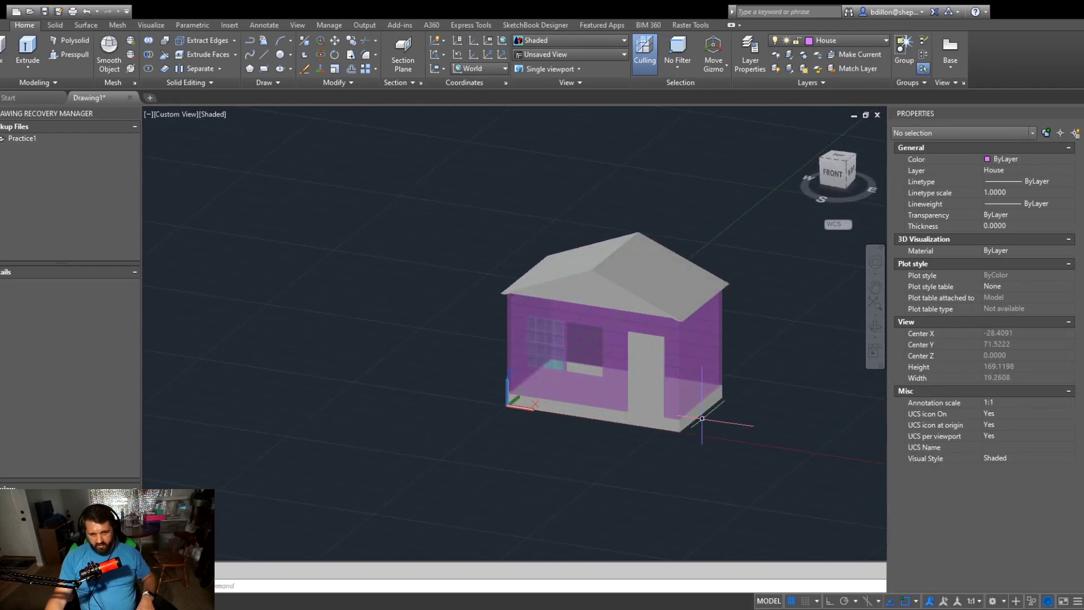
# Turn off the House layer's transparency in the layer properties and inspect the two stacked windows in the solid front wall.
pyautogui.click(685, 364)
pyautogui.press('Escape')
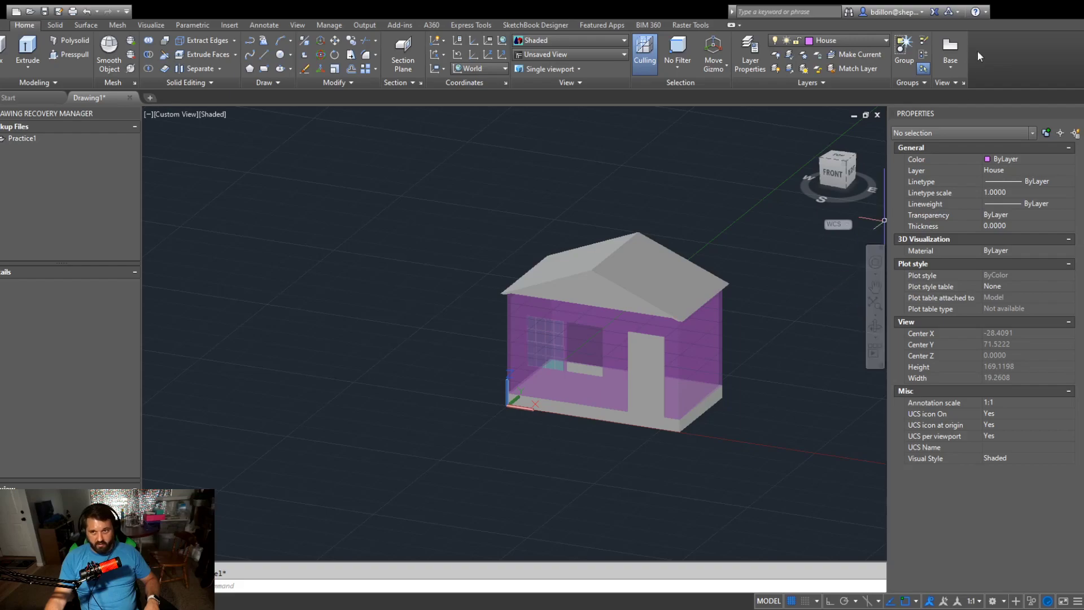
pyautogui.click(750, 54)
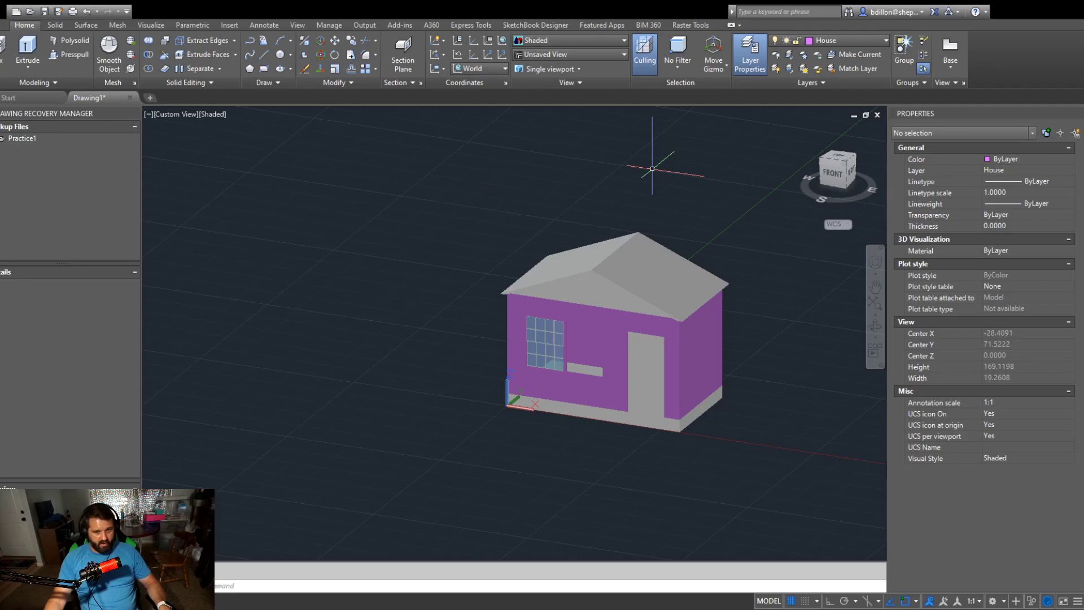
pyautogui.keyDown('shift'); pyautogui.moveTo(561, 479); pyautogui.dragTo(543, 466, button='middle'); pyautogui.keyUp('shift')
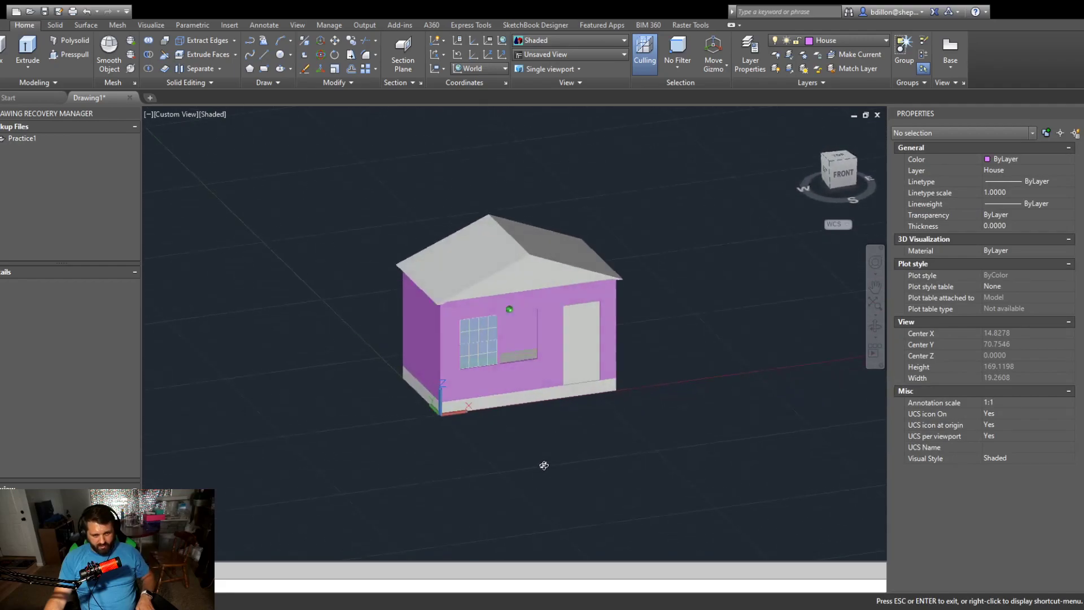
pyautogui.scroll(5, 477, 350)
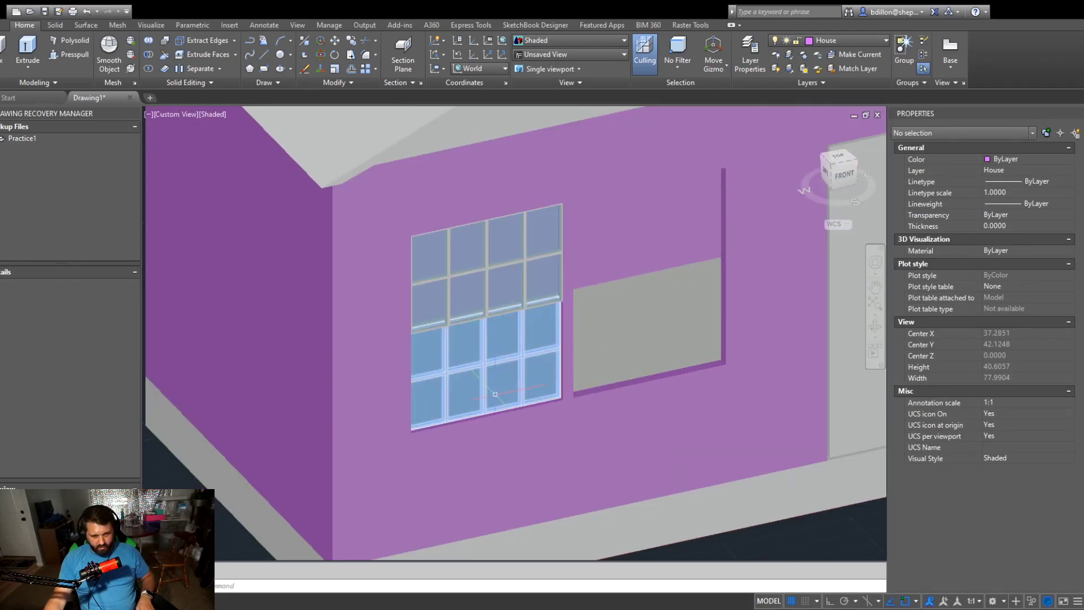
pyautogui.keyDown('shift'); pyautogui.moveTo(682, 546); pyautogui.dragTo(511, 447, button='middle'); pyautogui.keyUp('shift')
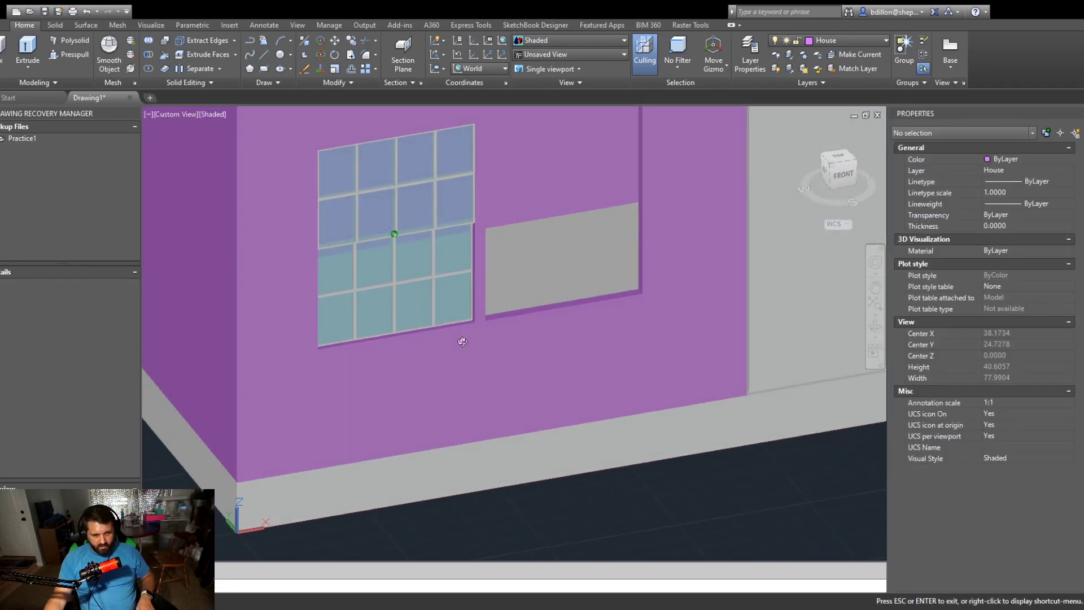